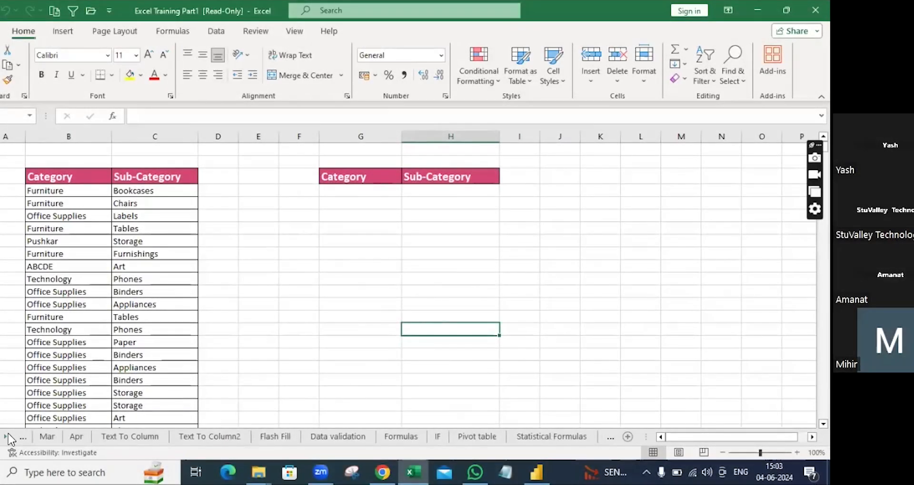
{"action": "left_click", "coordinate": [7, 436]}
{"action": "left_click", "coordinate": [7, 435]}
Step: Scroll the sheet tabs along and switch to the Lookupformulas3 sheet
{"action": "left_click", "coordinate": [7, 436]}
{"action": "left_click", "coordinate": [7, 435]}
{"action": "left_click", "coordinate": [7, 435]}
{"action": "left_click", "coordinate": [7, 435]}
{"action": "left_click", "coordinate": [7, 436]}
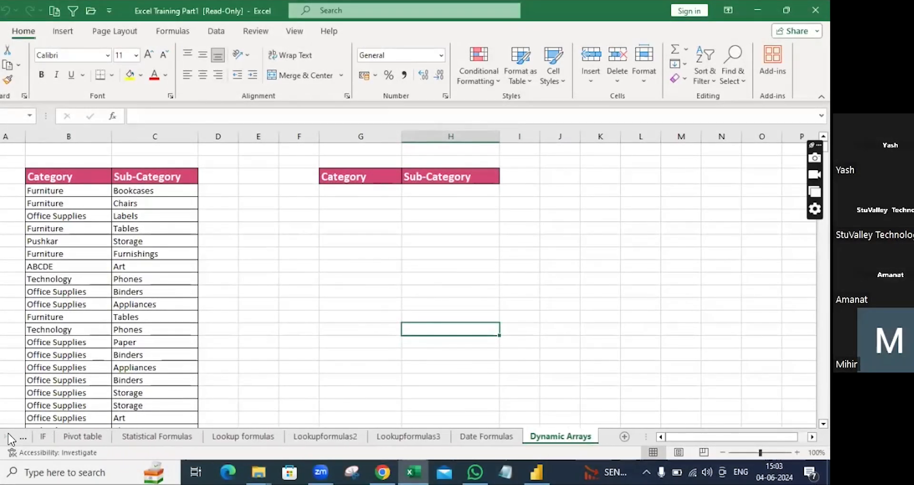
{"action": "left_click", "coordinate": [418, 437]}
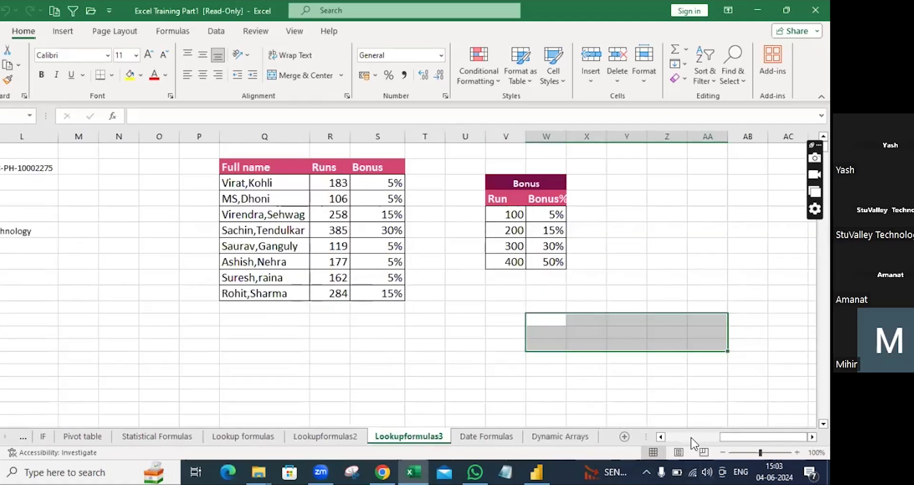
Step: Go to the Lookupformulas2 sheet and select cell C3 under Index Match Category
{"action": "left_click", "coordinate": [671, 434]}
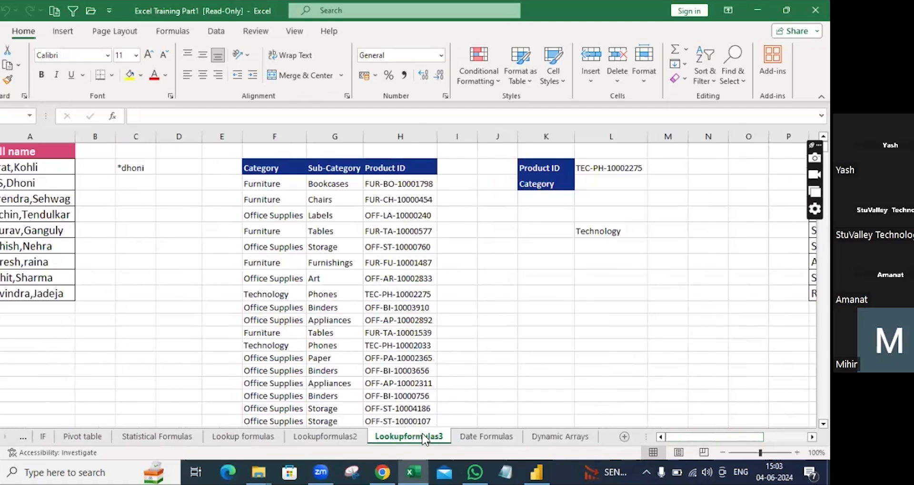
{"action": "left_click", "coordinate": [334, 437]}
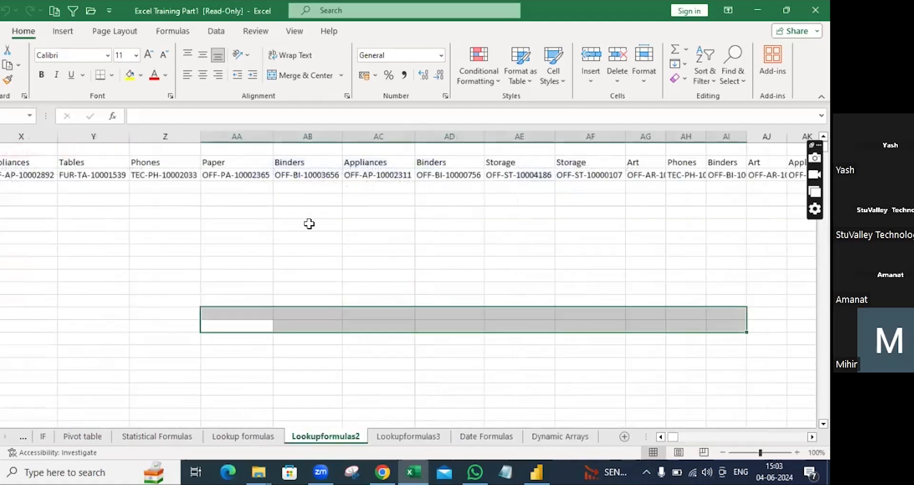
{"action": "left_click_drag", "start_coordinate": [660, 437], "coordinate": [660, 439]}
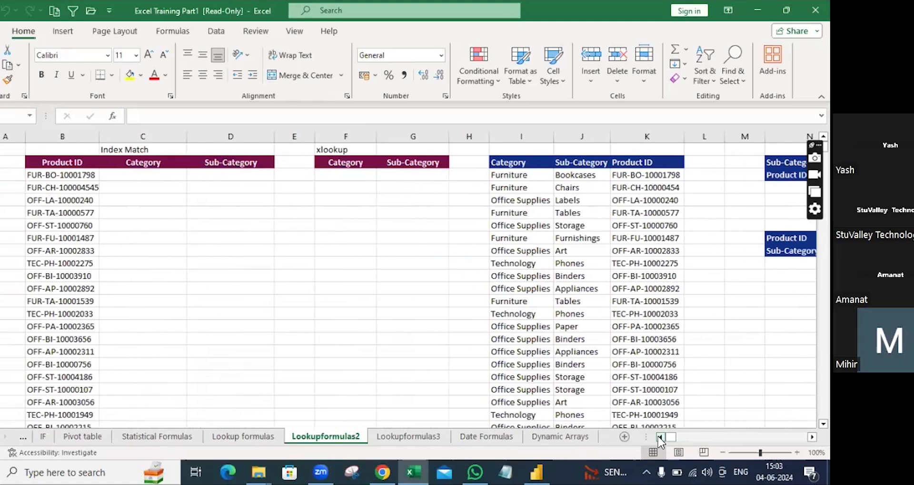
{"action": "left_click", "coordinate": [145, 177]}
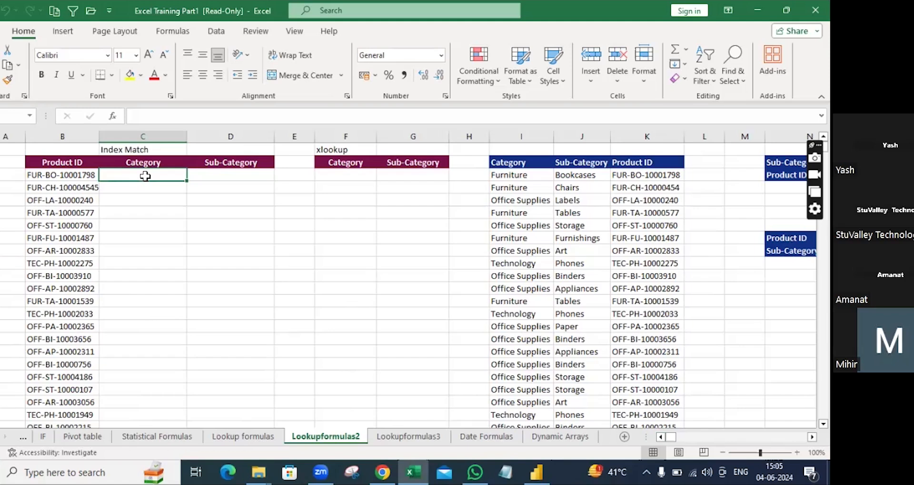
Step: Start a formula in C3 with an equals sign
{"action": "type", "text": "="}
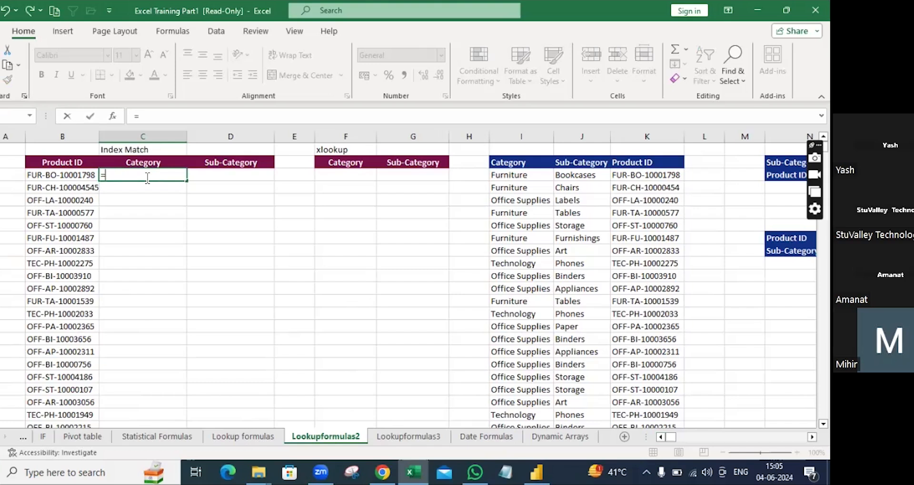
Step: Enter =index($I:$K,match( in C3, using B3 as the MATCH lookup value
{"action": "type", "text": "index"}
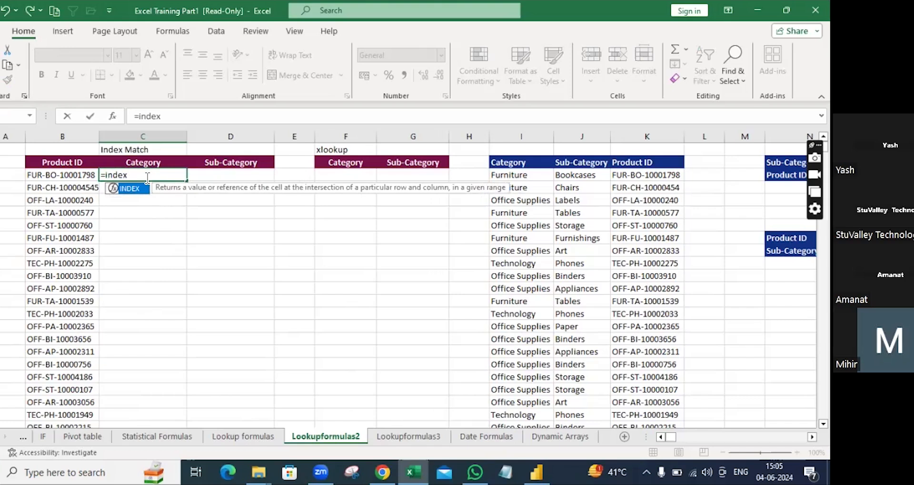
{"action": "type", "text": "("}
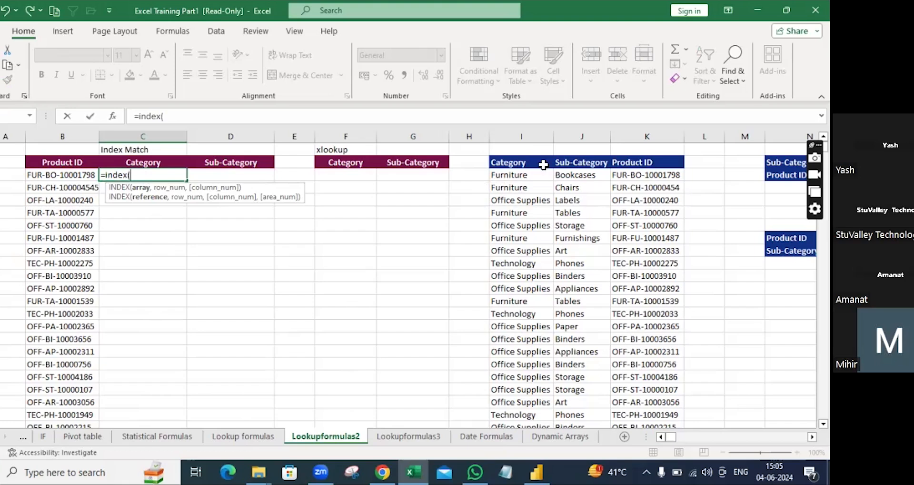
{"action": "left_click_drag", "start_coordinate": [521, 138], "coordinate": [647, 137]}
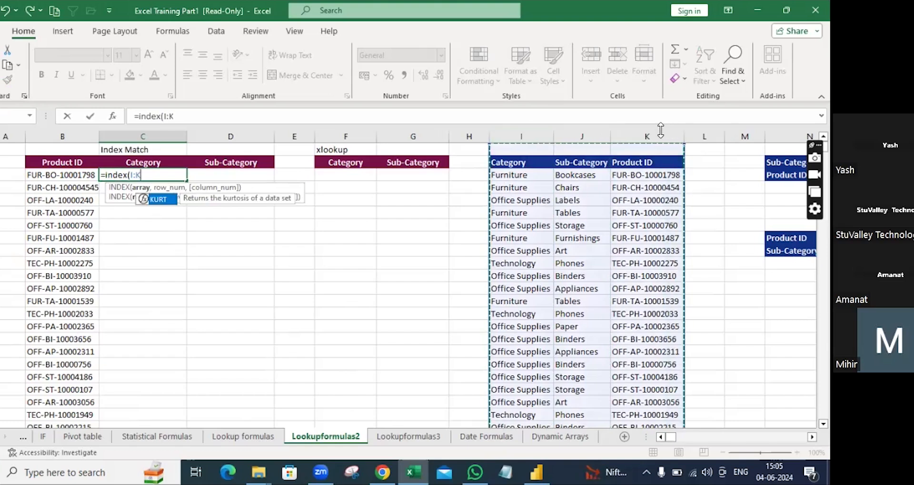
{"action": "key", "text": "F4"}
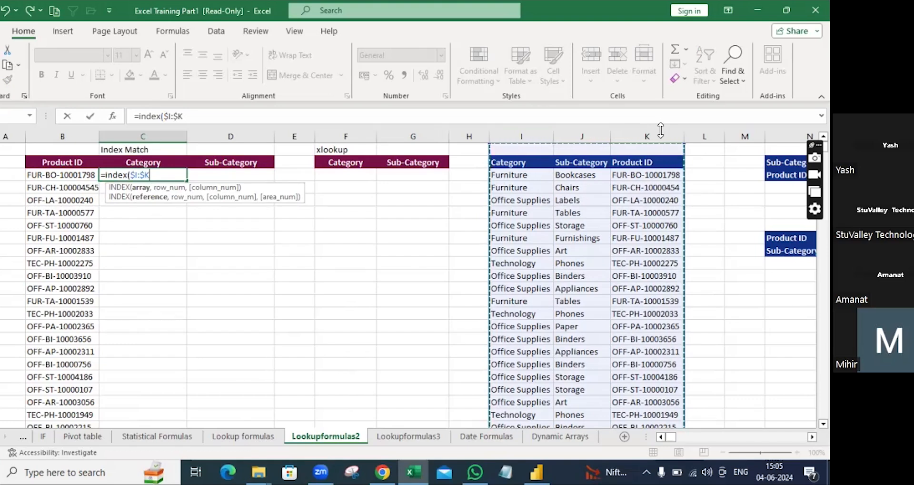
{"action": "type", "text": ","}
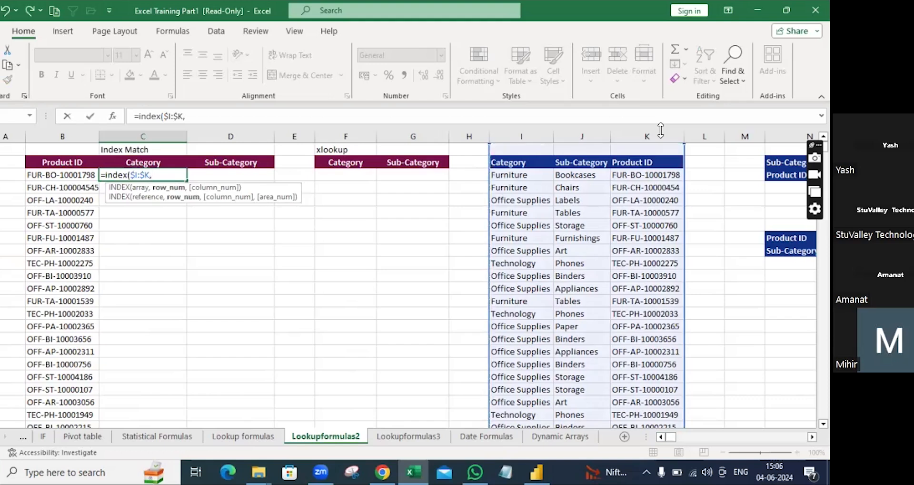
{"action": "type", "text": "mat"}
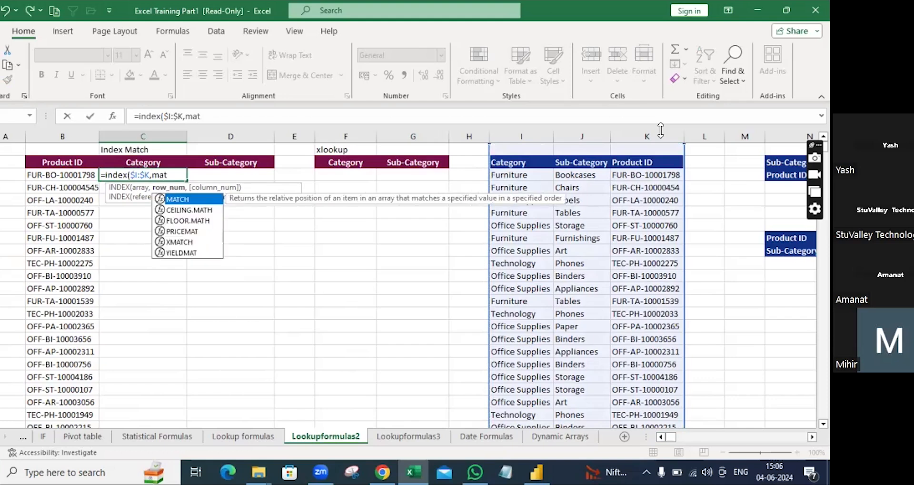
{"action": "type", "text": "ch("}
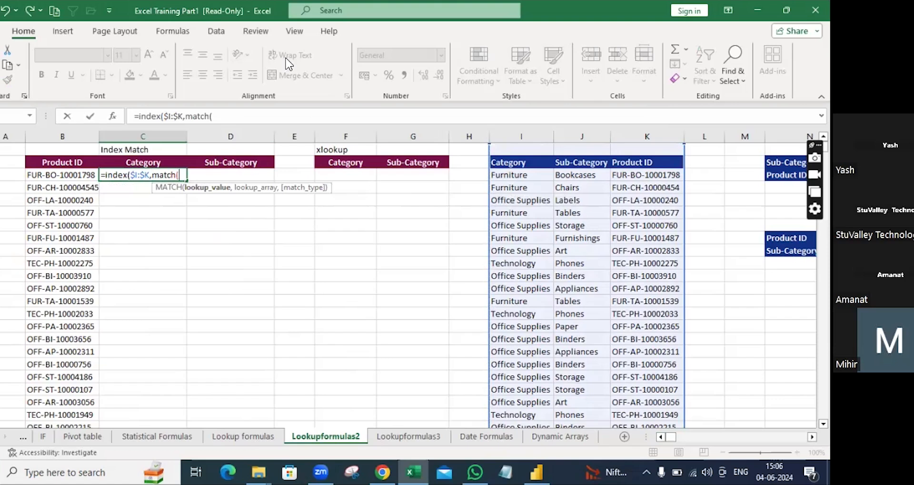
{"action": "left_click", "coordinate": [84, 176]}
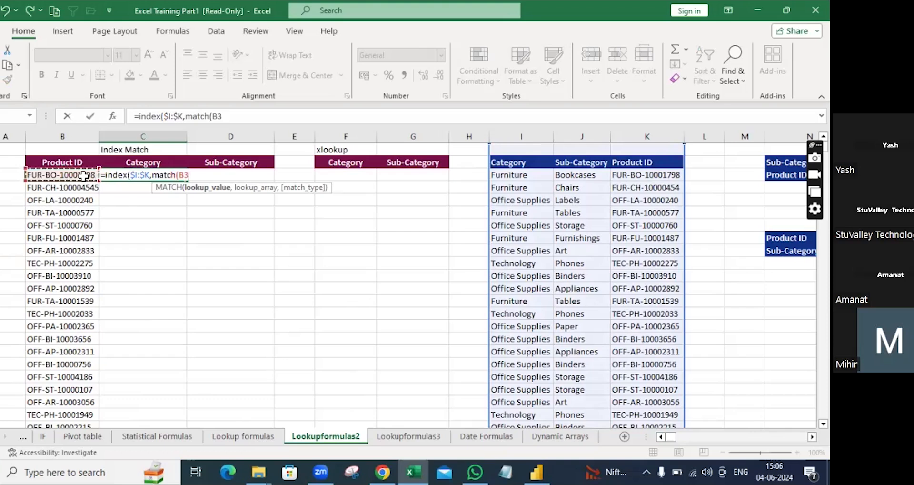
Step: Make the row MATCH find $B3 exactly in $K:$K, then begin a second MATCH on C2
{"action": "key", "text": "F4"}
{"action": "key", "text": "F4"}
{"action": "key", "text": "F4"}
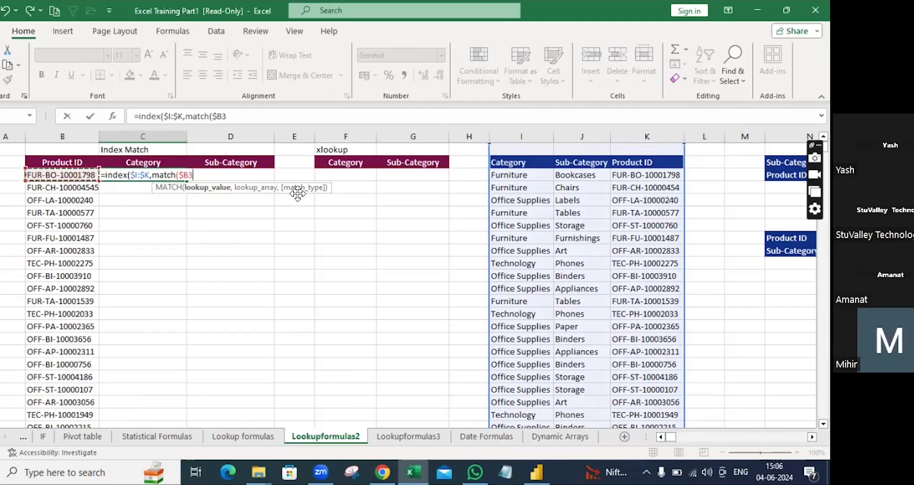
{"action": "type", "text": ","}
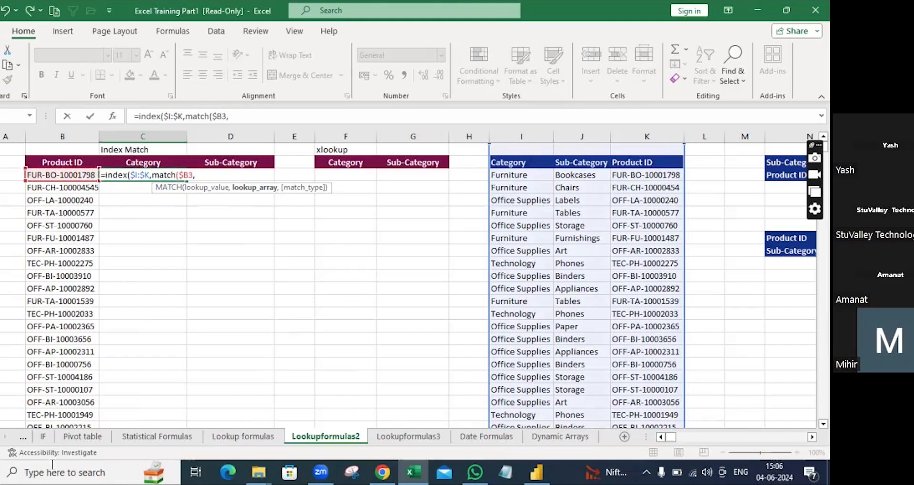
{"action": "left_click", "coordinate": [657, 135]}
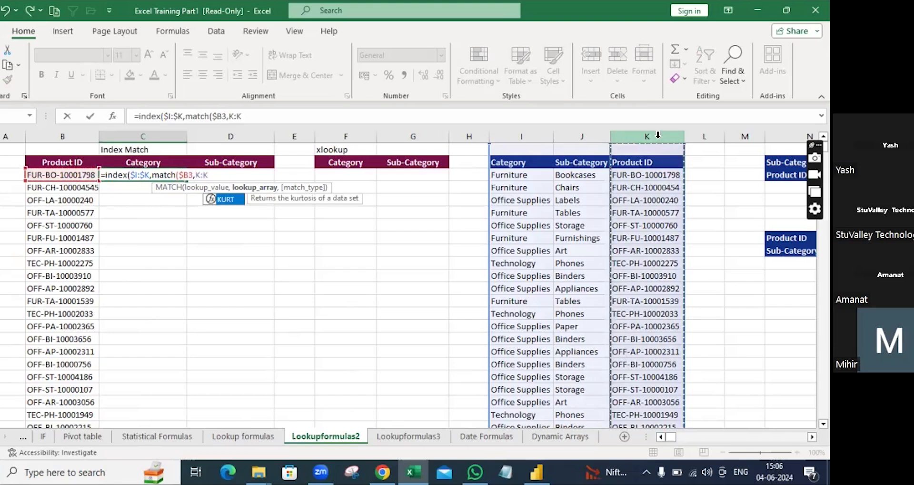
{"action": "key", "text": "F4"}
{"action": "type", "text": ","}
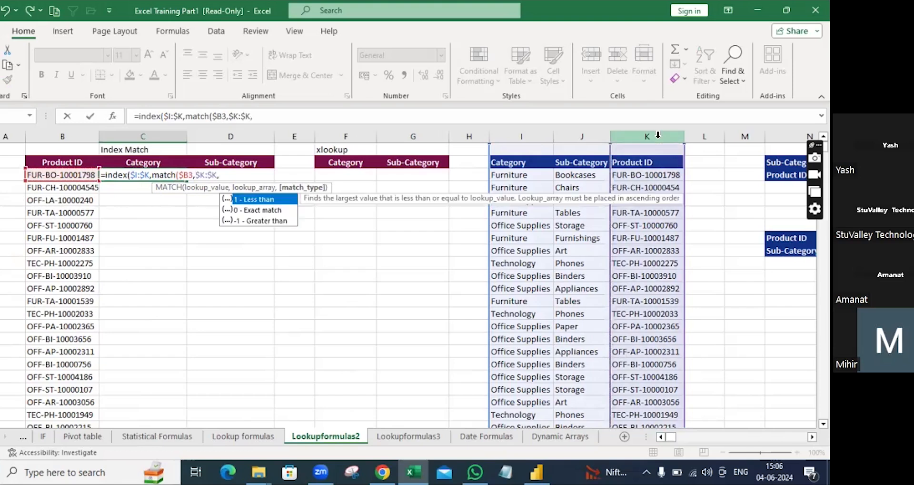
{"action": "type", "text": "0)"}
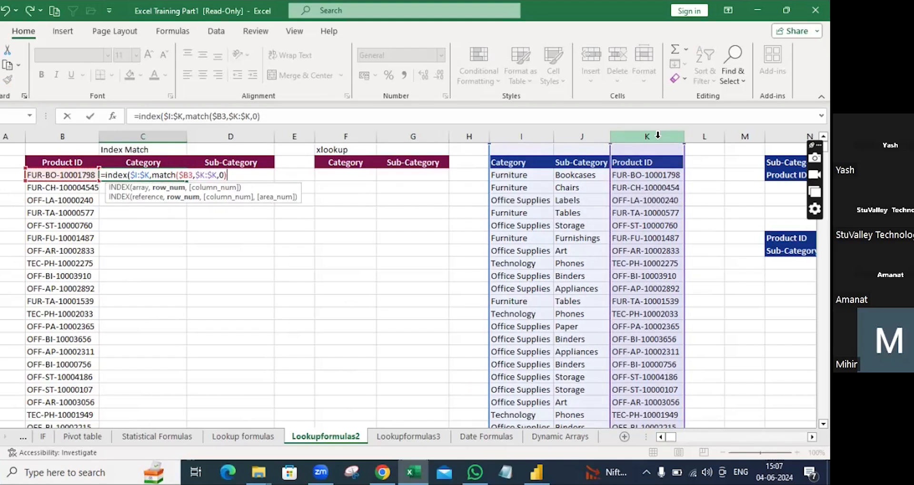
{"action": "type", "text": ","}
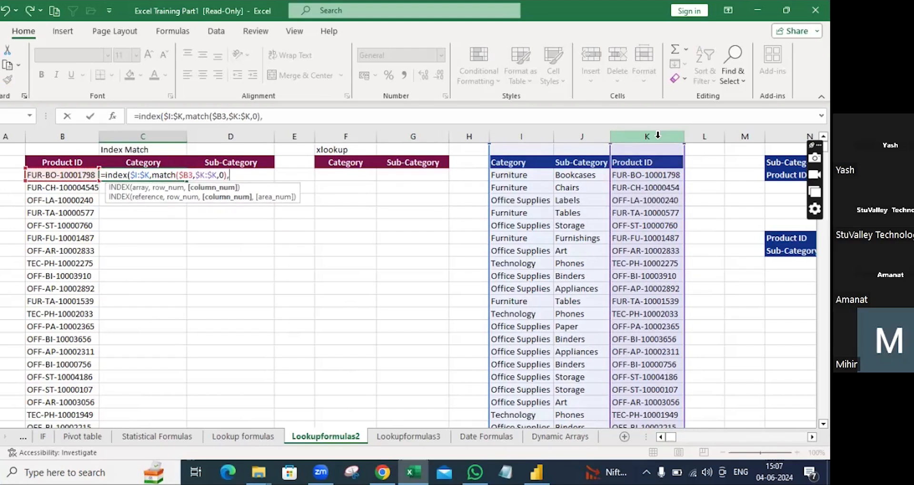
{"action": "type", "text": "match"}
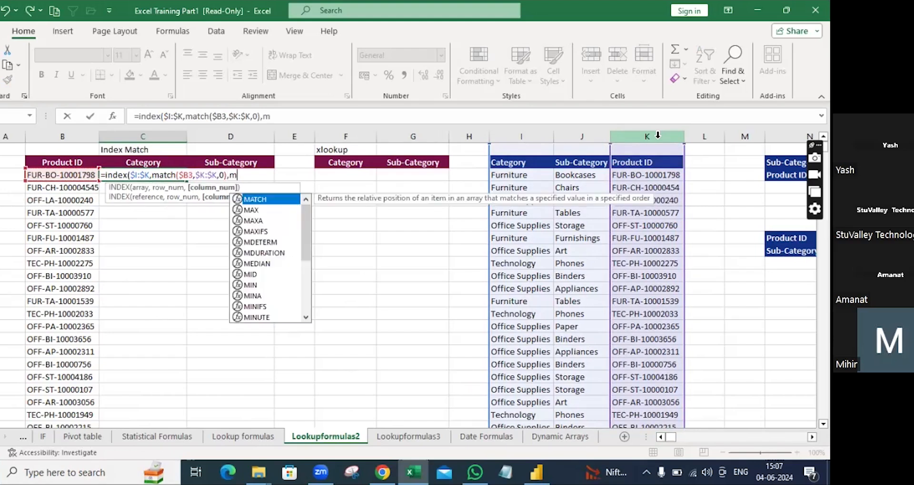
{"action": "type", "text": "("}
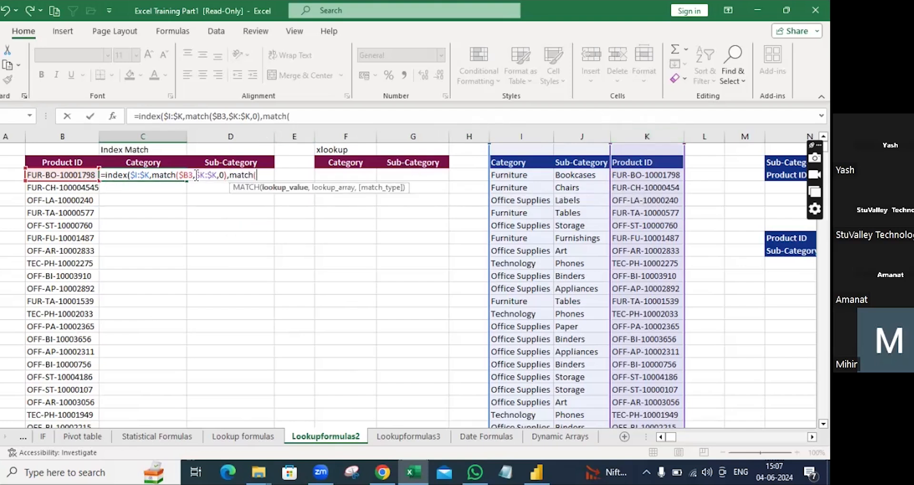
{"action": "left_click", "coordinate": [144, 162]}
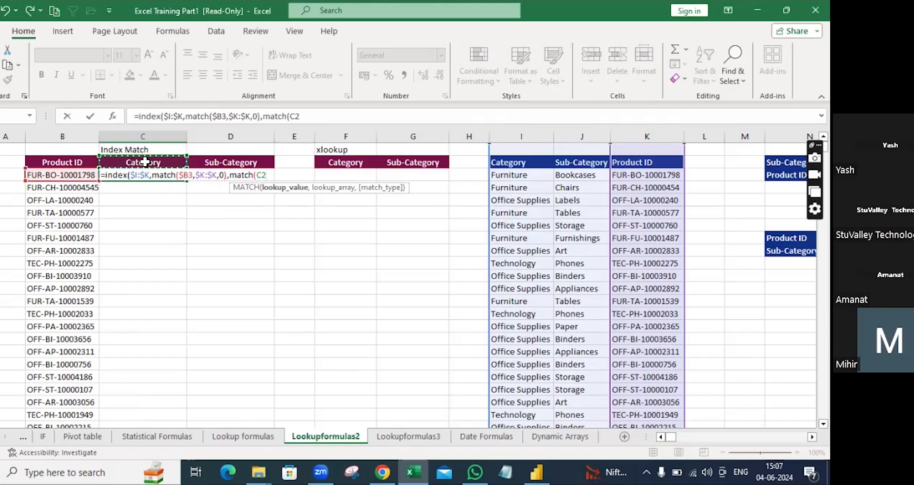
Step: Finish C3 with MATCH(C$2,$I$2:$J$2,0) and commit the INDEX/MATCH formula
{"action": "key", "text": "F4"}
{"action": "key", "text": "F4"}
{"action": "type", "text": ","}
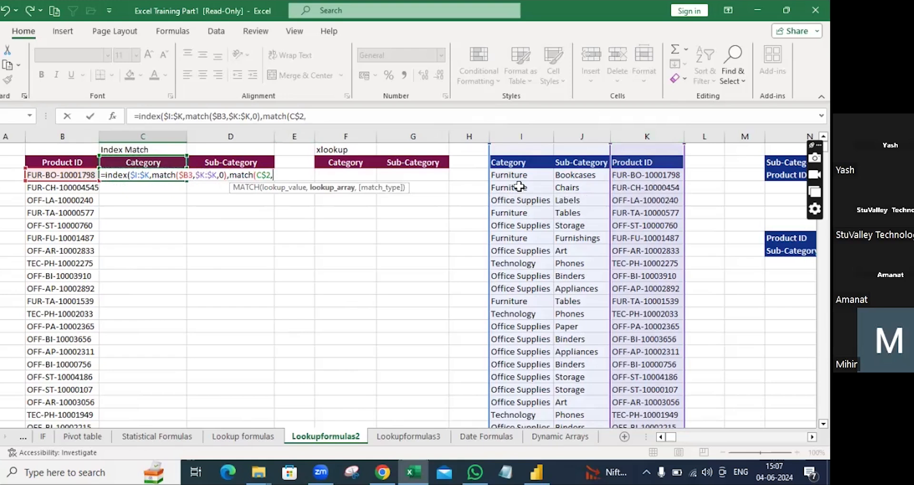
{"action": "left_click", "coordinate": [508, 161]}
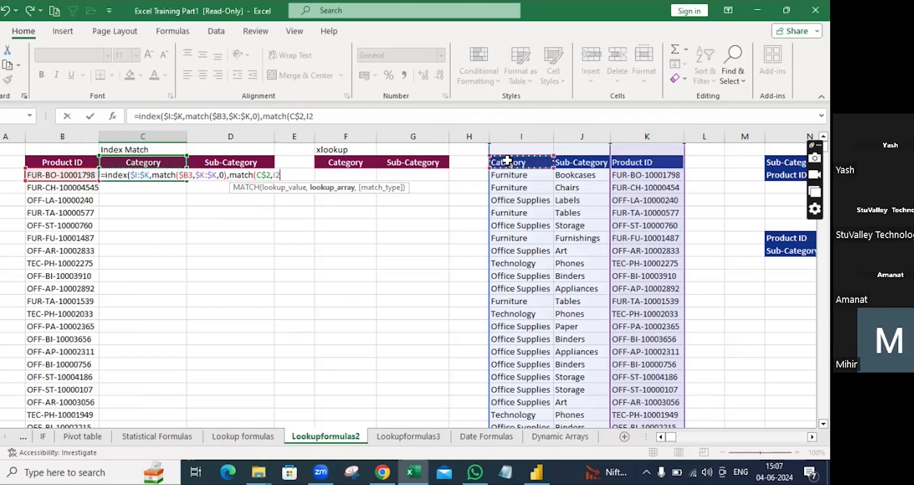
{"action": "left_click_drag", "start_coordinate": [508, 160], "coordinate": [575, 159]}
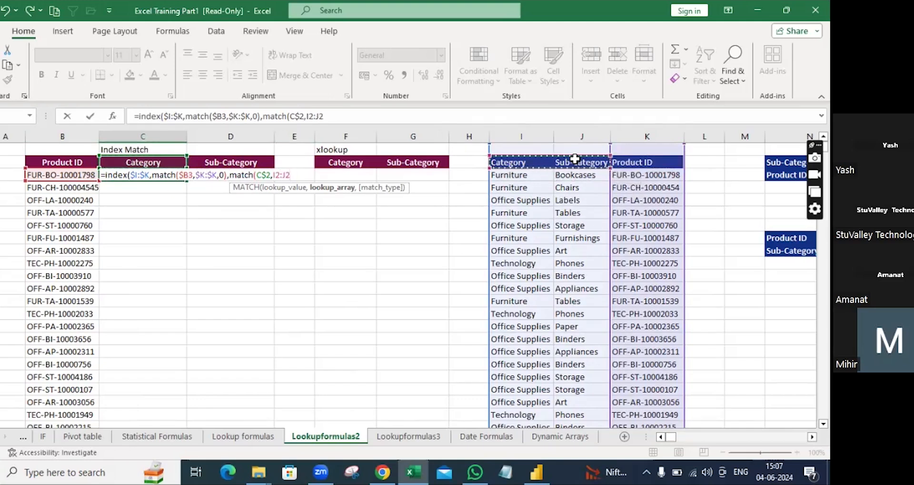
{"action": "key", "text": "F4"}
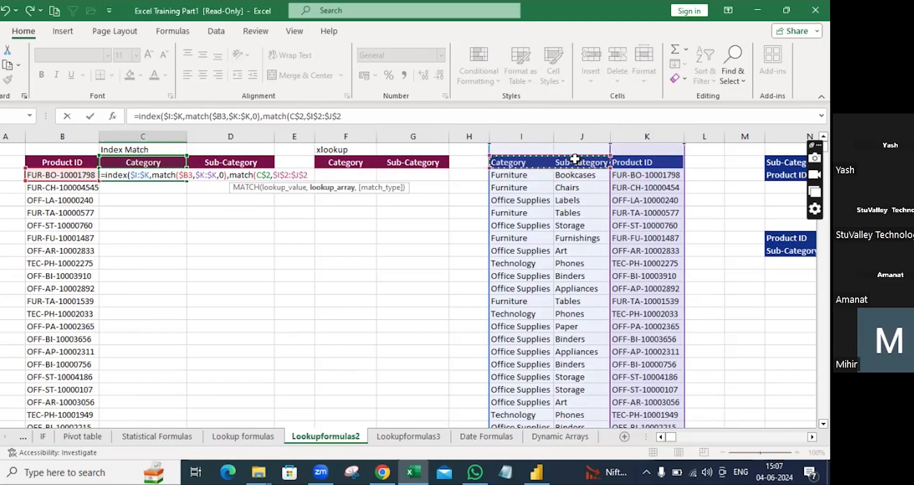
{"action": "type", "text": ",0"}
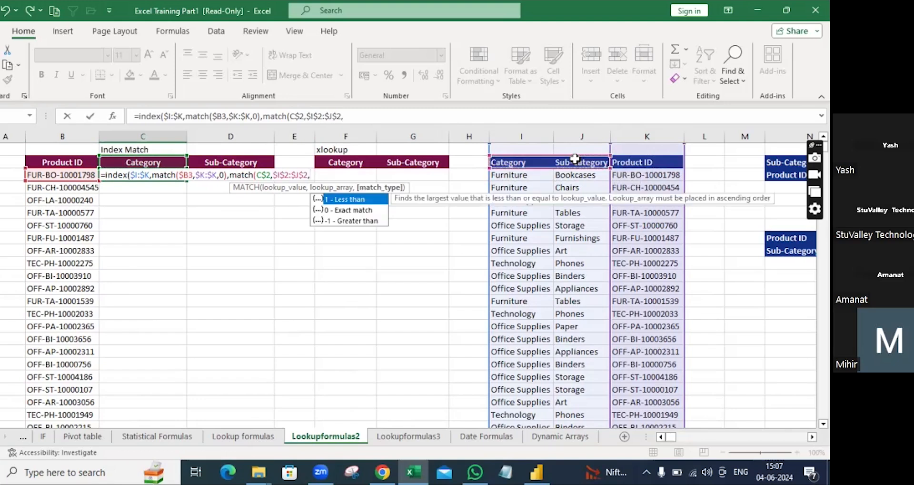
{"action": "type", "text": ")"}
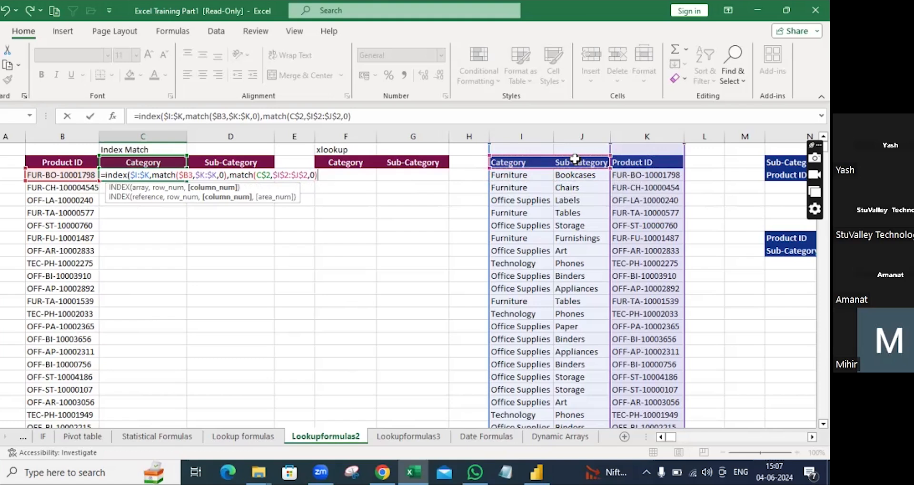
{"action": "type", "text": ")"}
{"action": "key", "text": "Return"}
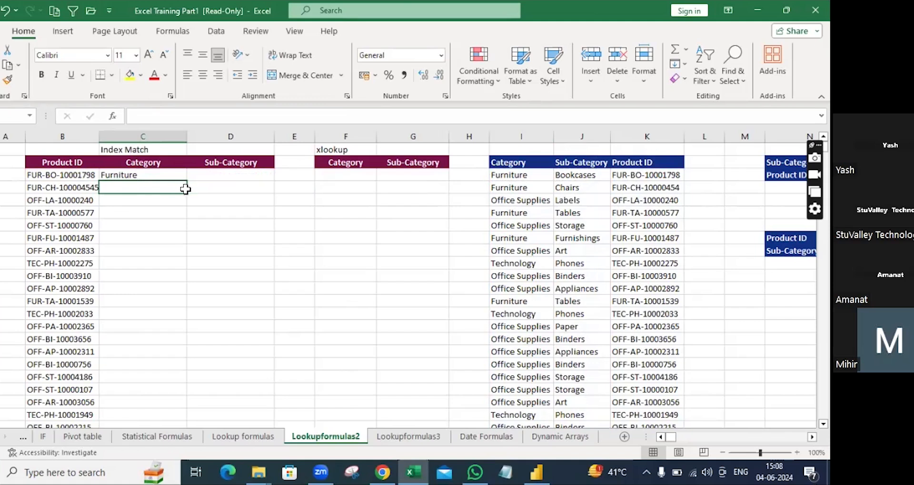
Step: Copy the C3 formula into D3 and fill both lookup columns down
{"action": "left_click", "coordinate": [153, 174]}
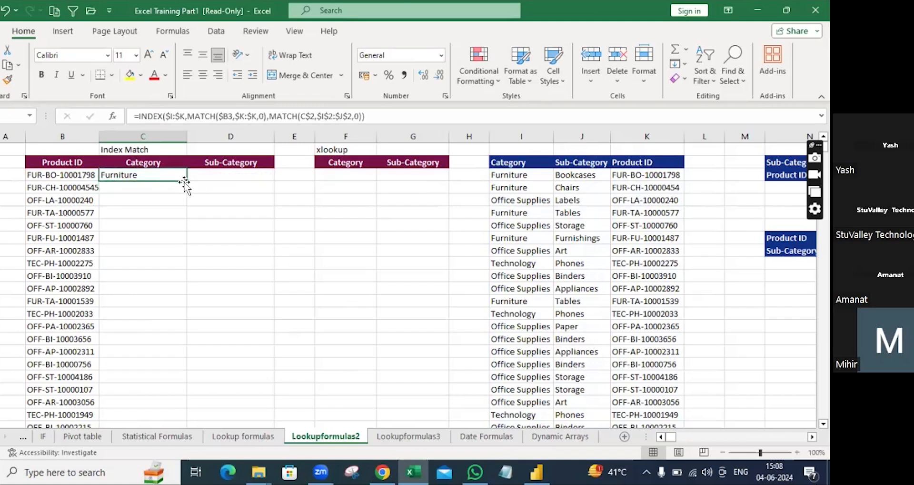
{"action": "left_click_drag", "start_coordinate": [187, 181], "coordinate": [250, 186]}
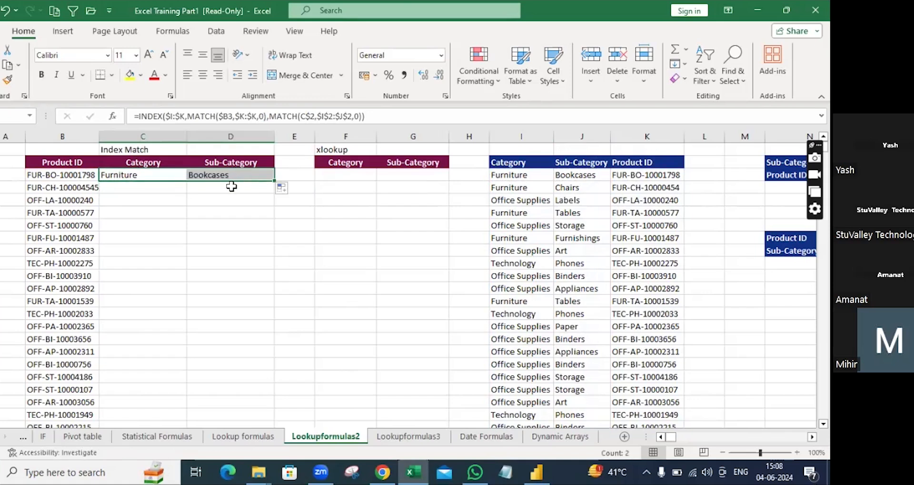
{"action": "double_click", "coordinate": [274, 180]}
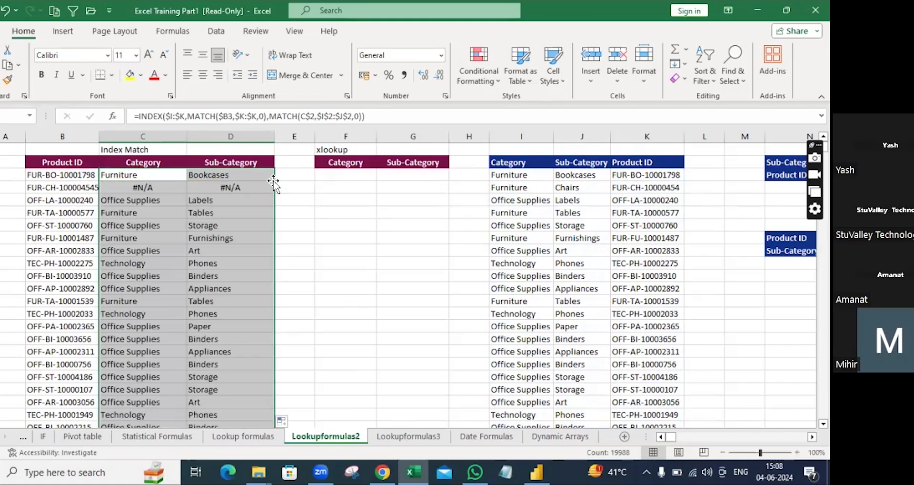
{"action": "scroll", "coordinate": [188, 246], "scroll_direction": "down", "scroll_amount": 5}
{"action": "scroll", "coordinate": [189, 246], "scroll_direction": "up", "scroll_amount": 5}
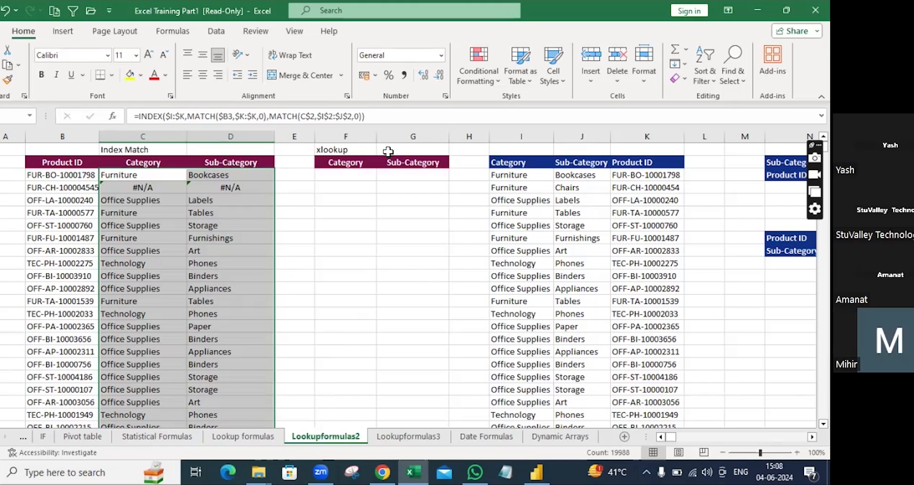
Step: Start =XLOOKUP( in F3, fixing the misspelled name and using autocomplete
{"action": "left_click", "coordinate": [346, 177]}
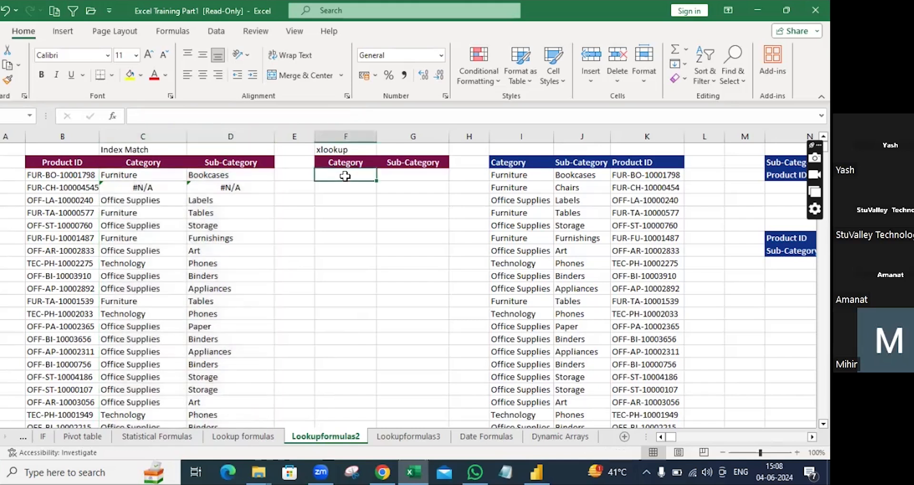
{"action": "type", "text": "=xlokup"}
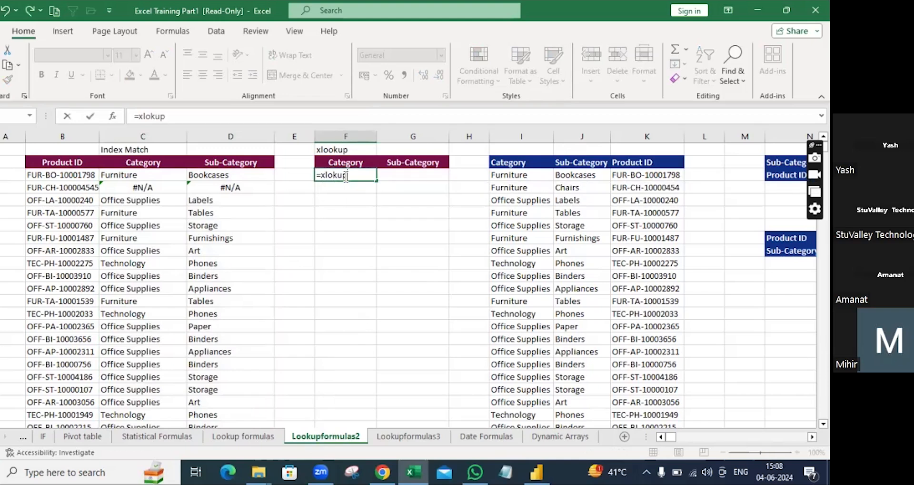
{"action": "key", "text": "BackSpace"}
{"action": "key", "text": "BackSpace"}
{"action": "key", "text": "BackSpace"}
{"action": "key", "text": "BackSpace"}
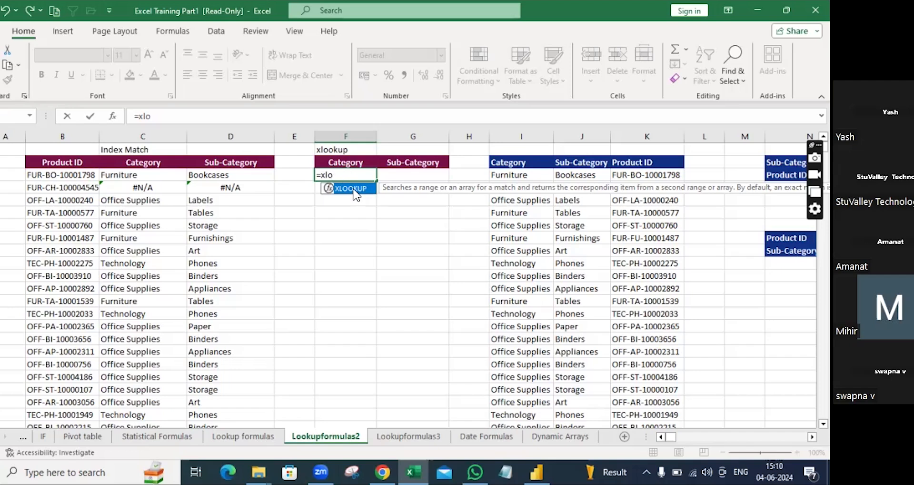
{"action": "double_click", "coordinate": [356, 189]}
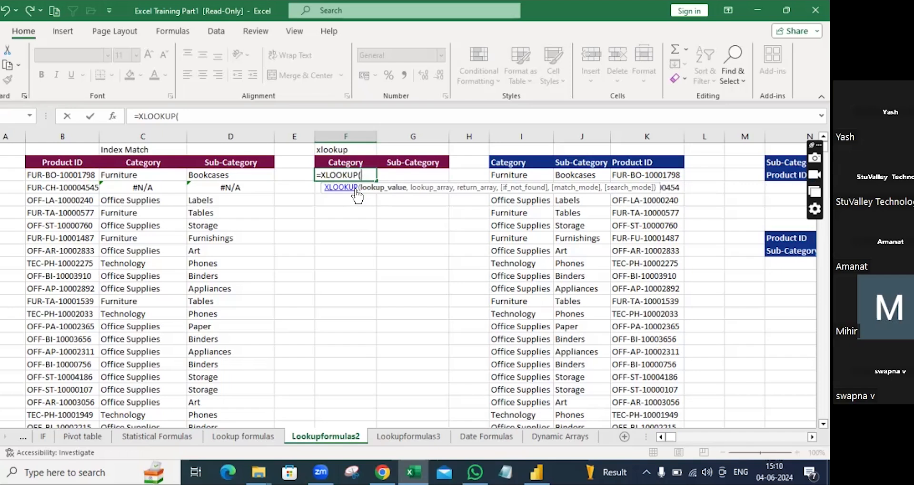
Step: Give the XLOOKUP the arguments $B3, $K:$K and return range $I:$J
{"action": "left_click", "coordinate": [46, 179]}
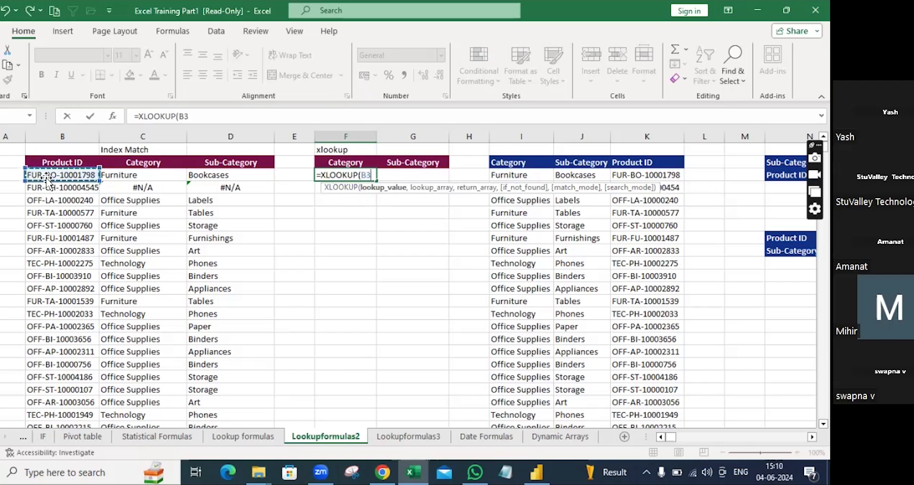
{"action": "key", "text": "F4"}
{"action": "key", "text": "F4"}
{"action": "key", "text": "F4"}
{"action": "type", "text": ","}
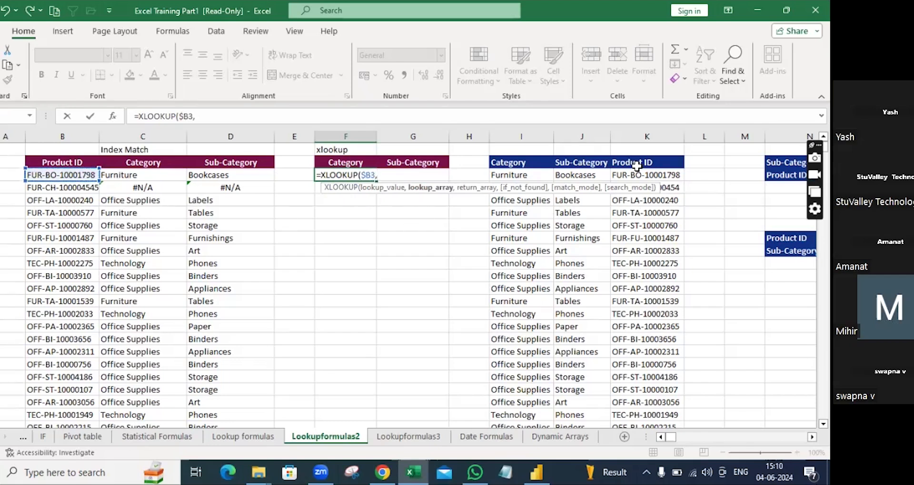
{"action": "left_click", "coordinate": [641, 138]}
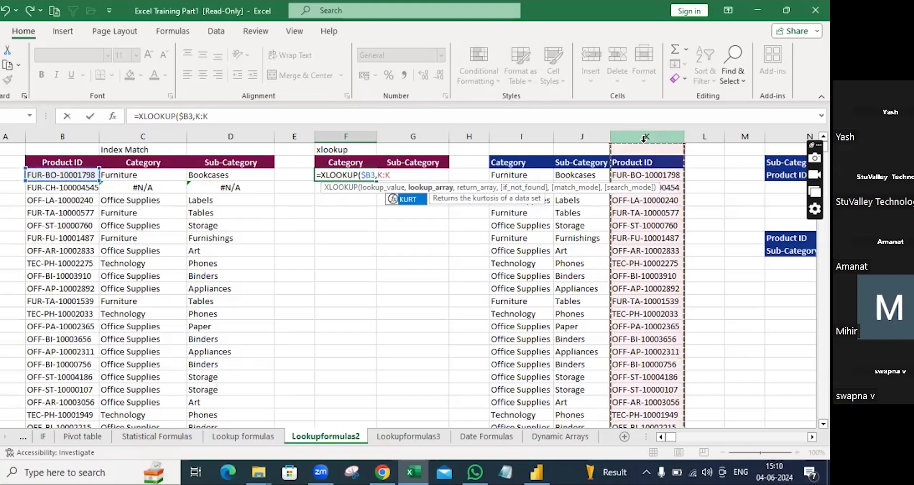
{"action": "key", "text": "F4"}
{"action": "type", "text": ","}
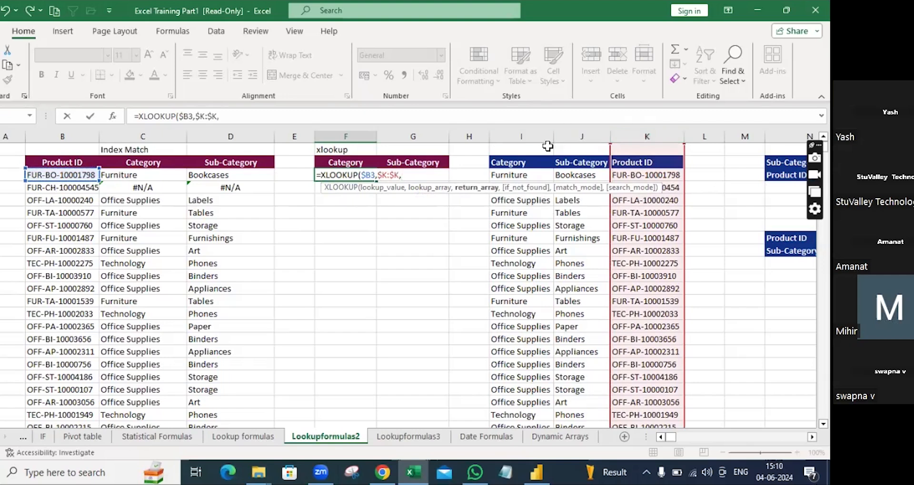
{"action": "left_click_drag", "start_coordinate": [540, 142], "coordinate": [570, 141]}
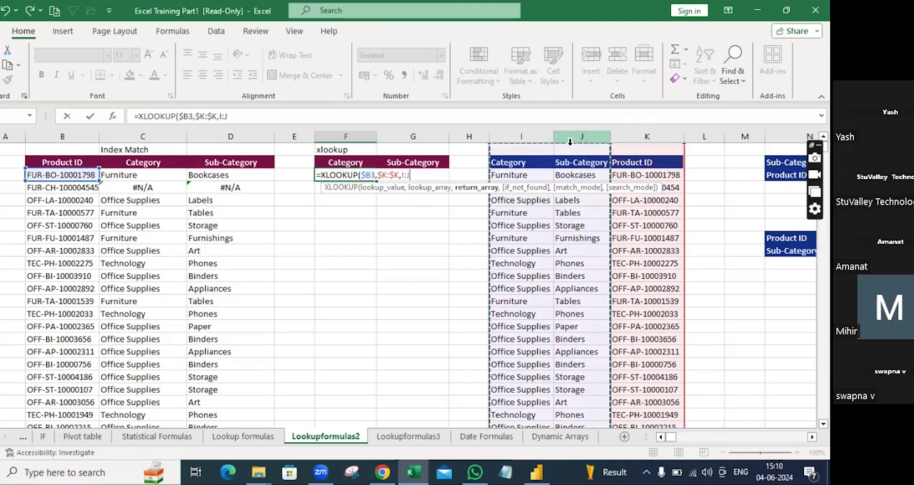
{"action": "key", "text": "F4"}
Step: Add 'Not A' as the not-found text and commit F3, returning Furniture and Bookcases
{"action": "type", "text": ","}
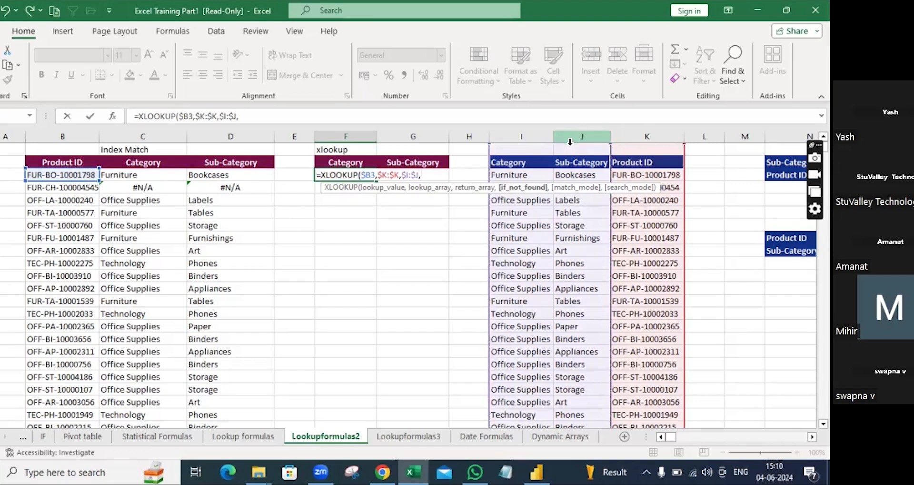
{"action": "type", "text": "Not a"}
{"action": "key", "text": "BackSpace"}
{"action": "type", "text": "A"}
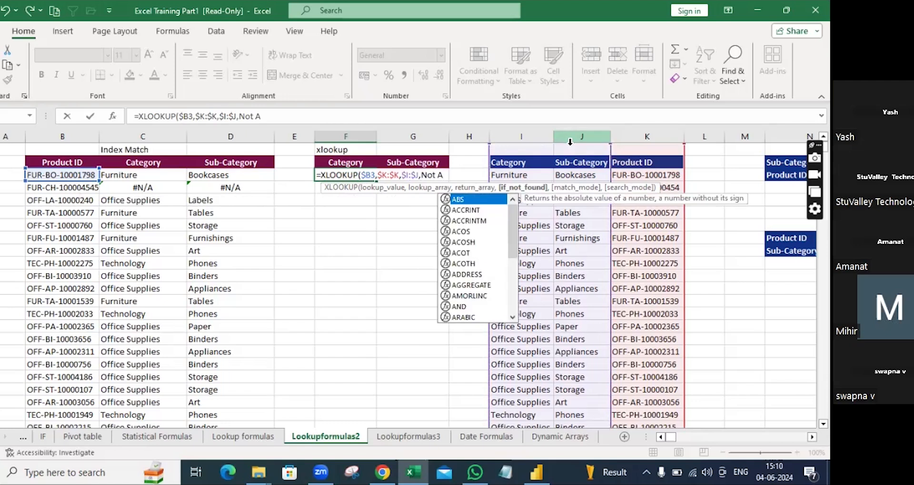
{"action": "type", "text": ")"}
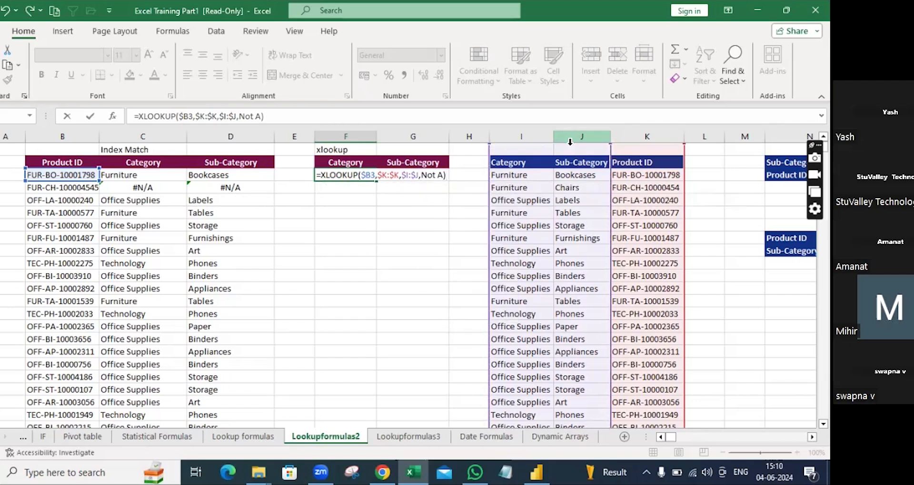
{"action": "key", "text": "Return"}
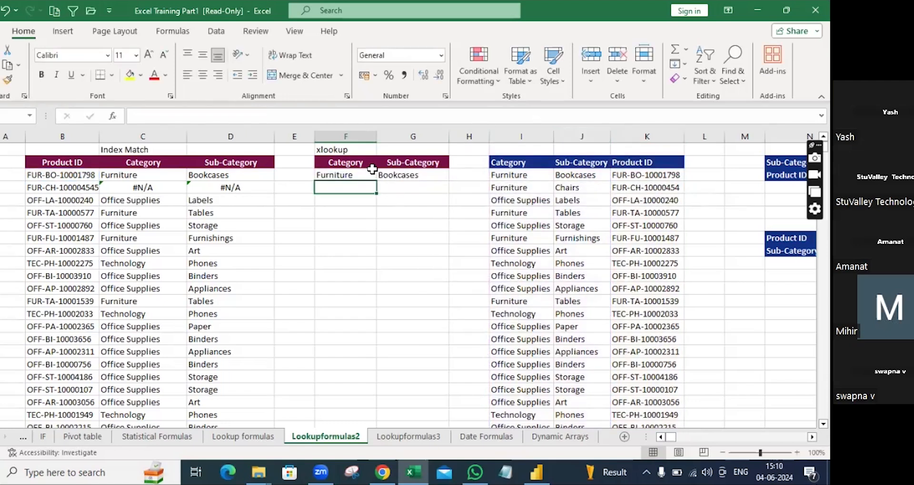
{"action": "left_click", "coordinate": [373, 176]}
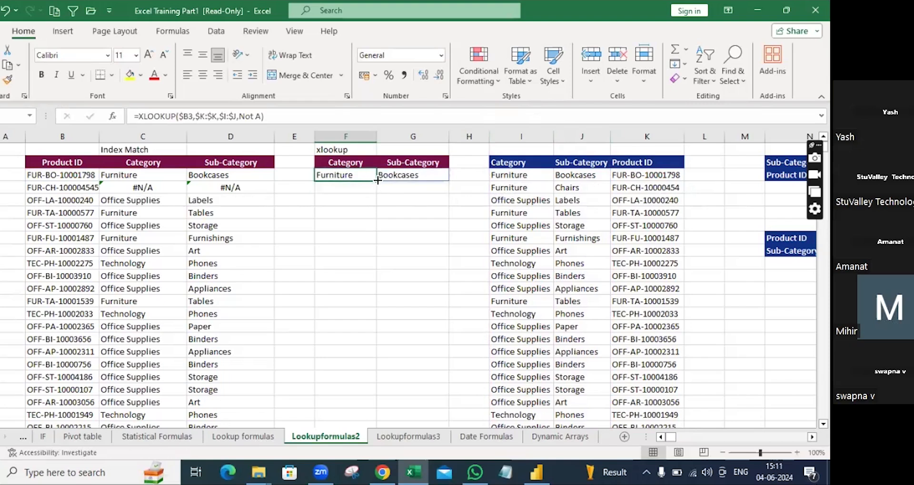
{"action": "left_click_drag", "start_coordinate": [378, 181], "coordinate": [375, 358]}
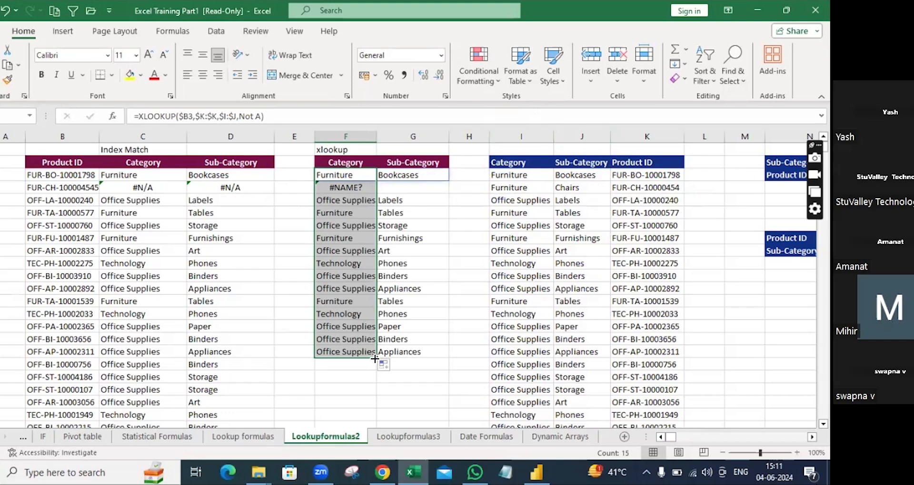
{"action": "double_click", "coordinate": [352, 176]}
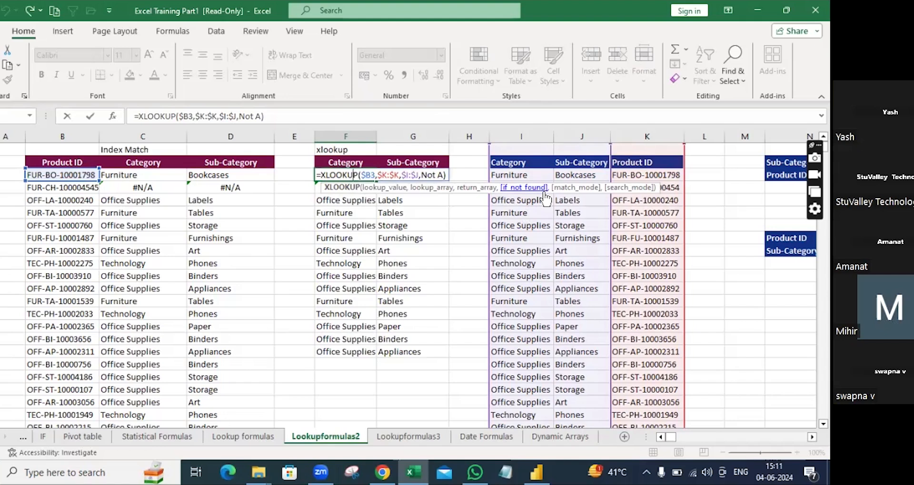
{"action": "key", "text": "Return"}
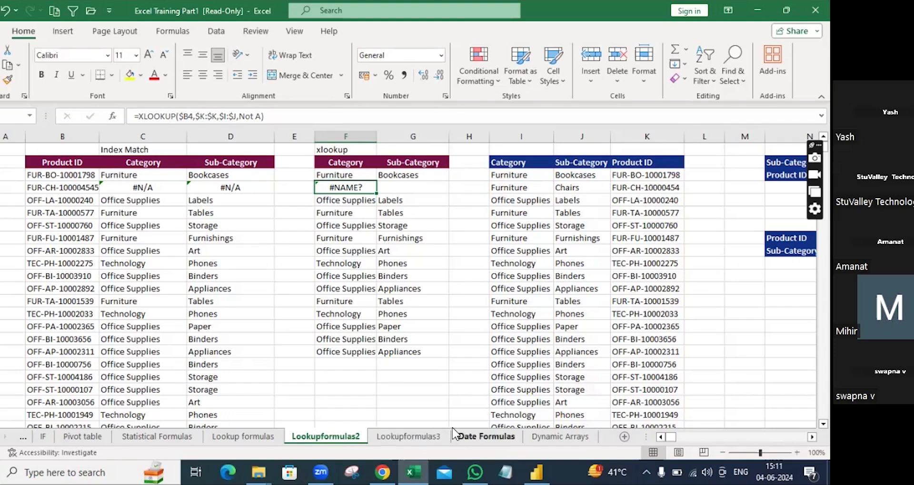
Step: Switch to Lookupformulas3 and view C2's ="*"&"dhoni" formula
{"action": "left_click", "coordinate": [413, 438]}
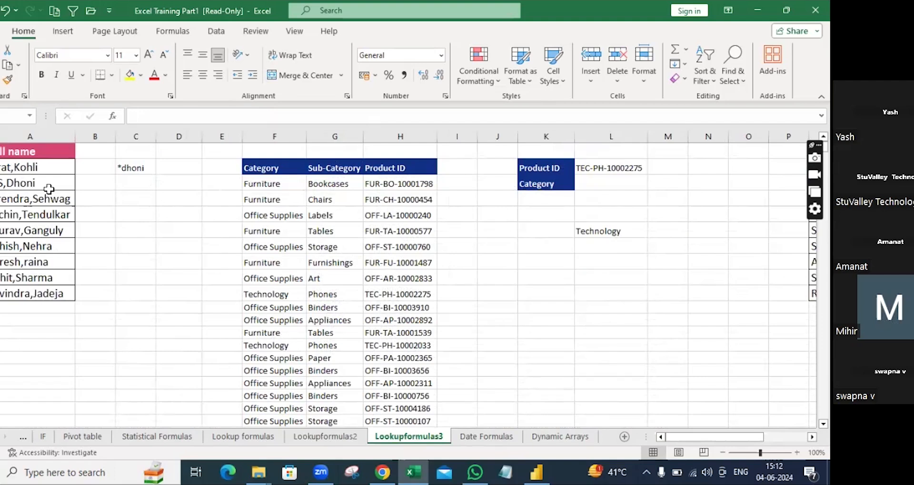
{"action": "double_click", "coordinate": [134, 167]}
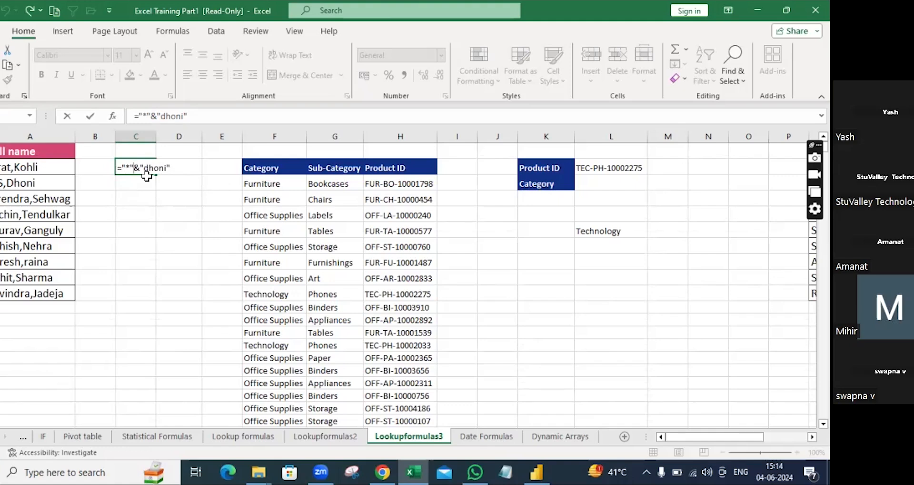
Step: Enter =Virat&"*" in C4, which returns a #NAME? error
{"action": "left_click", "coordinate": [137, 205]}
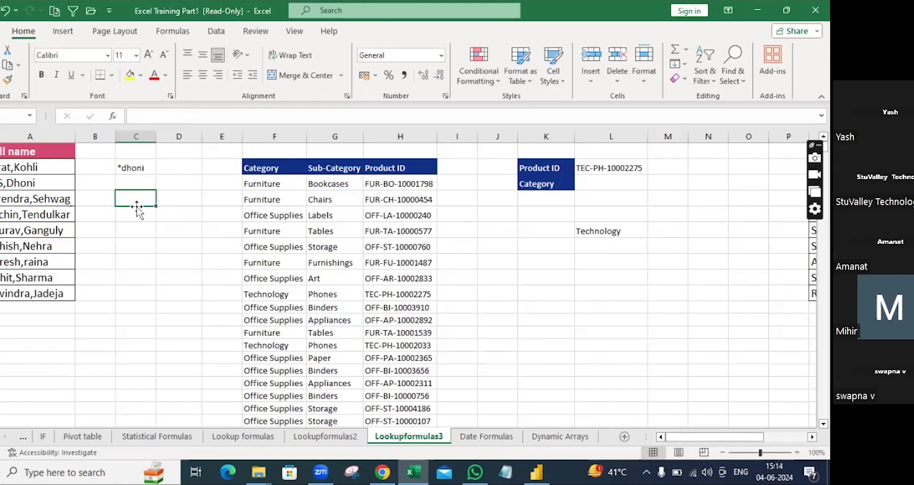
{"action": "type", "text": "="}
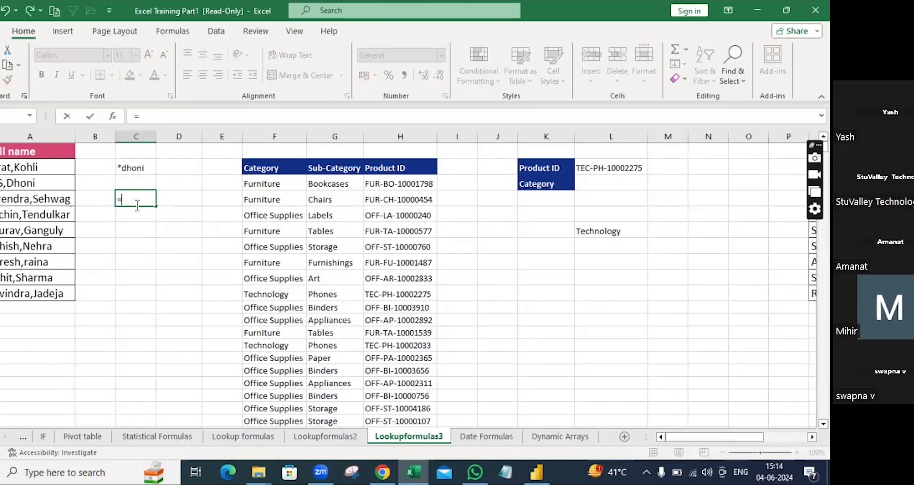
{"action": "type", "text": "Virat&\"*"}
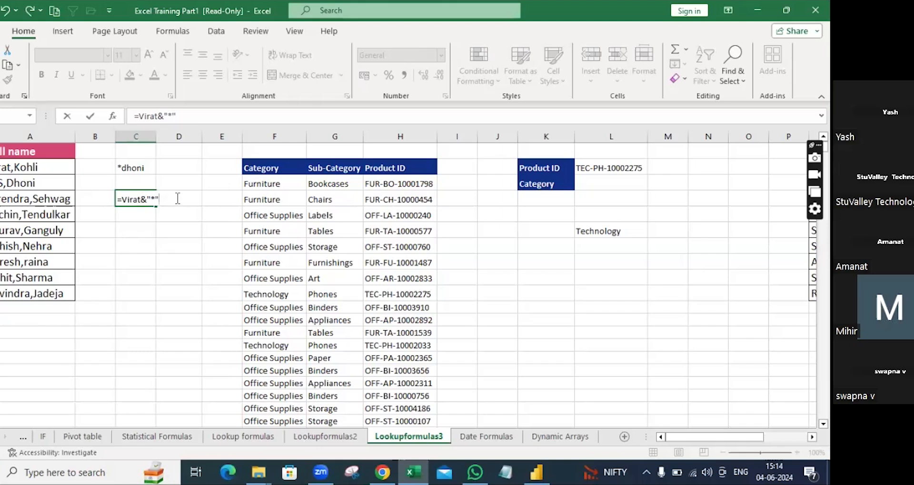
{"action": "key", "text": "Return"}
{"action": "double_click", "coordinate": [154, 199]}
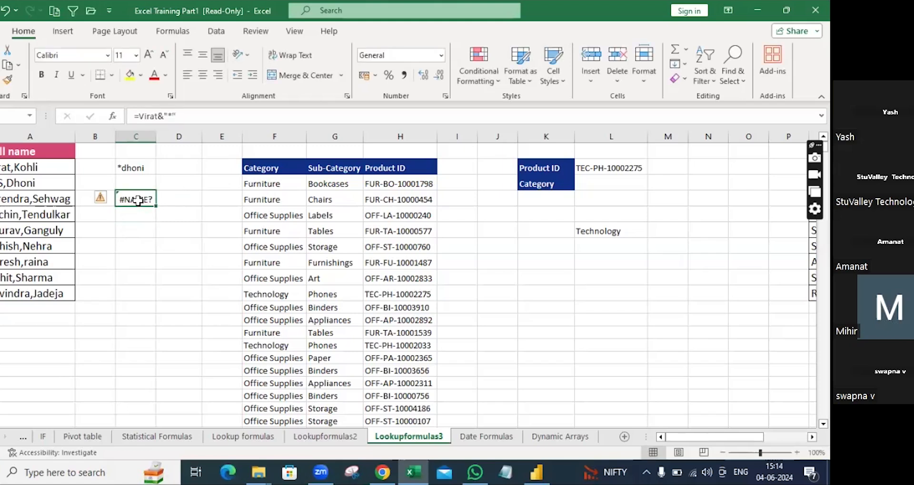
Step: Remove an accidental C4 reference from C2's formula, leaving it unchanged
{"action": "double_click", "coordinate": [139, 167]}
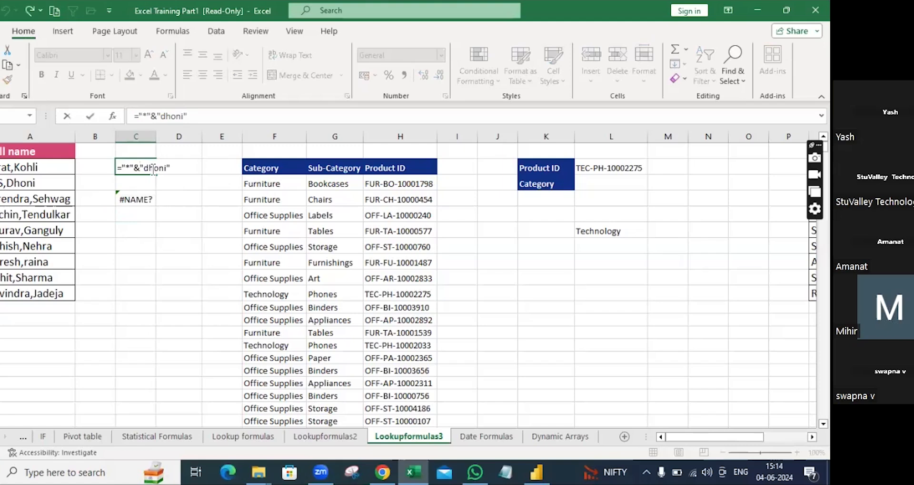
{"action": "left_click", "coordinate": [131, 199]}
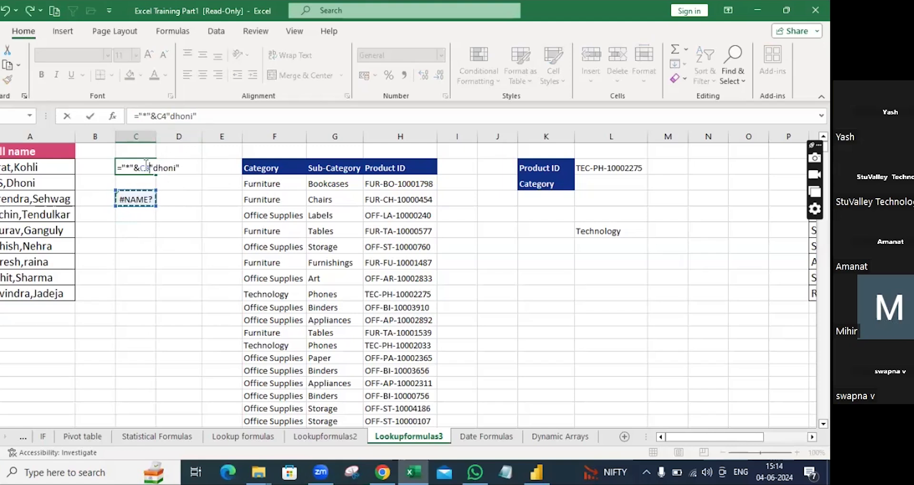
{"action": "key", "text": "BackSpace"}
{"action": "key", "text": "BackSpace"}
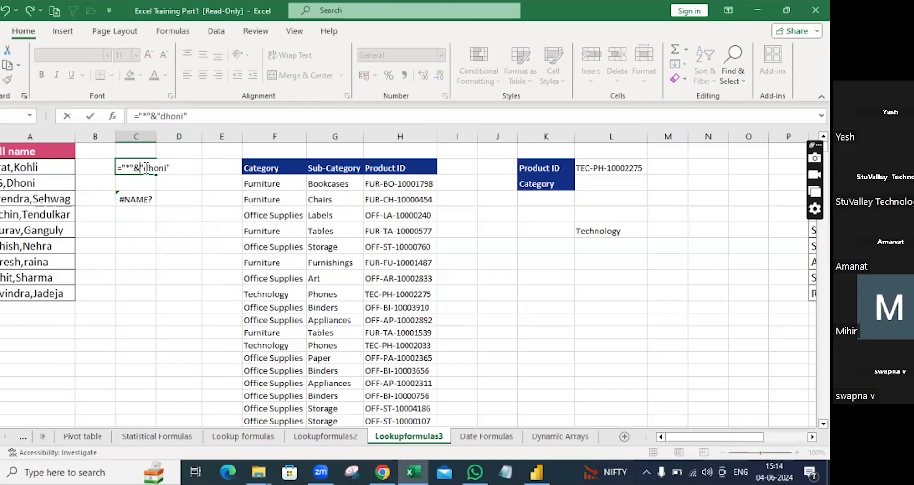
{"action": "key", "text": "Return"}
Step: Quote Virat in C4 so ="Virat"&"*" displays Virat*
{"action": "left_click", "coordinate": [139, 198]}
{"action": "double_click", "coordinate": [138, 198]}
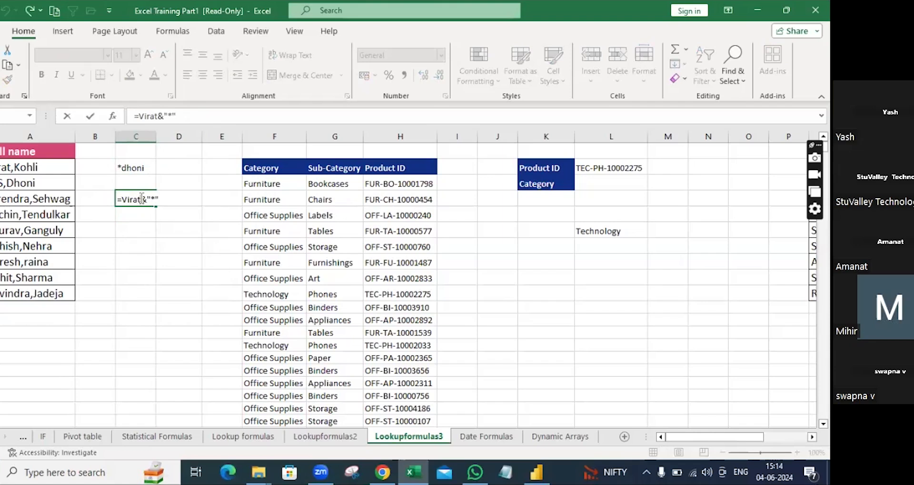
{"action": "type", "text": "\"&"}
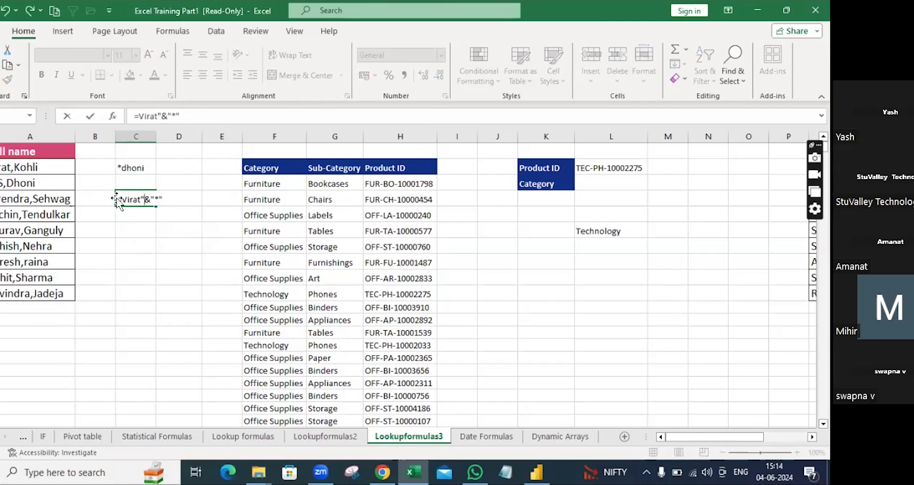
{"action": "type", "text": "\""}
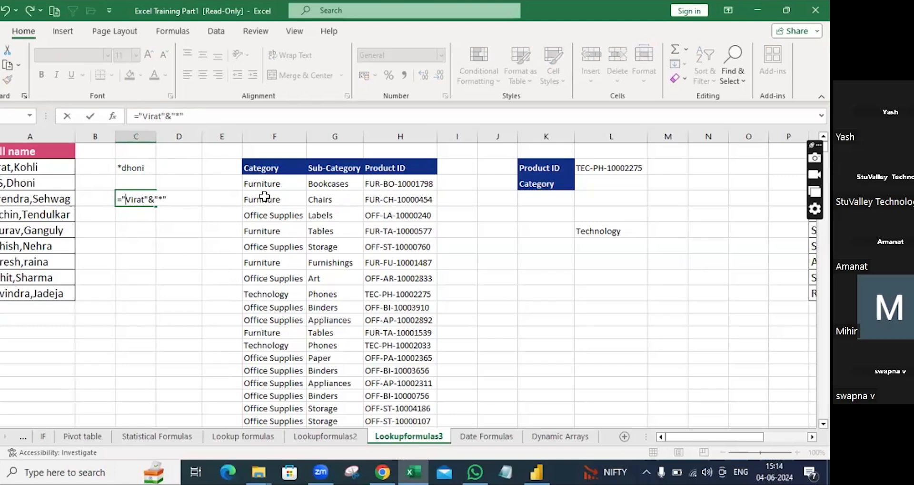
{"action": "key", "text": "Return"}
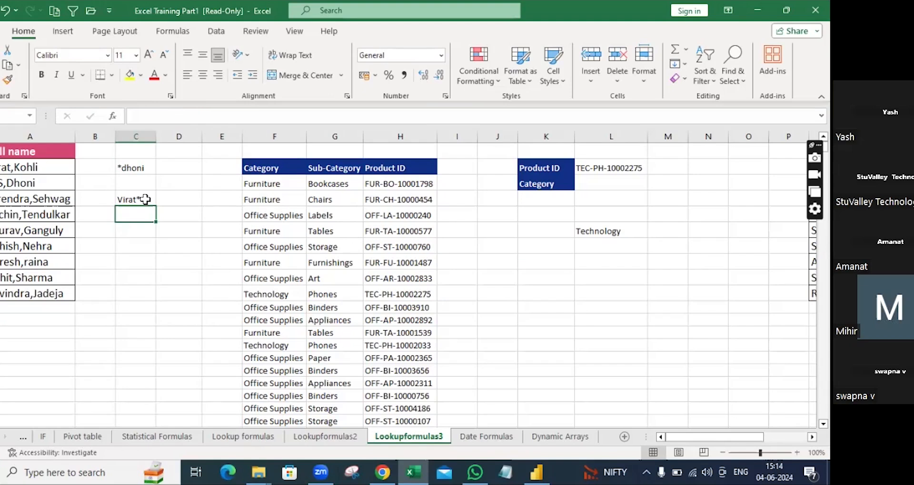
{"action": "left_click", "coordinate": [135, 169]}
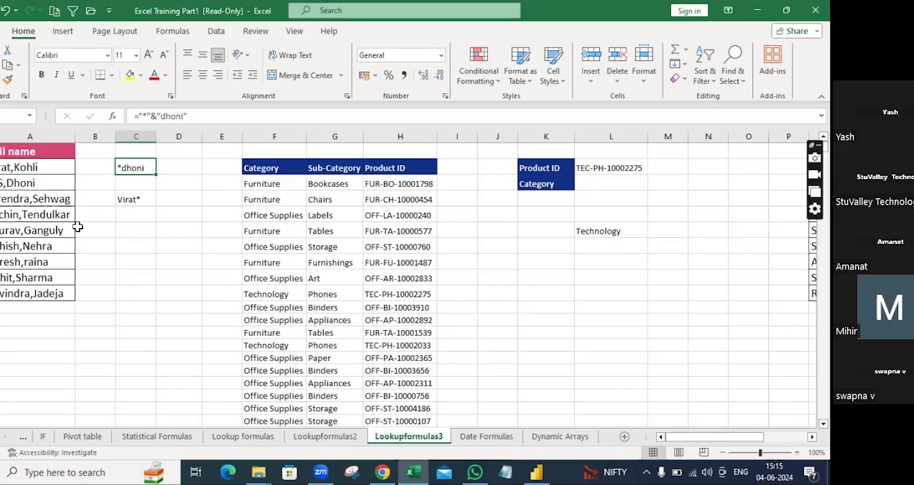
{"action": "left_click", "coordinate": [166, 169]}
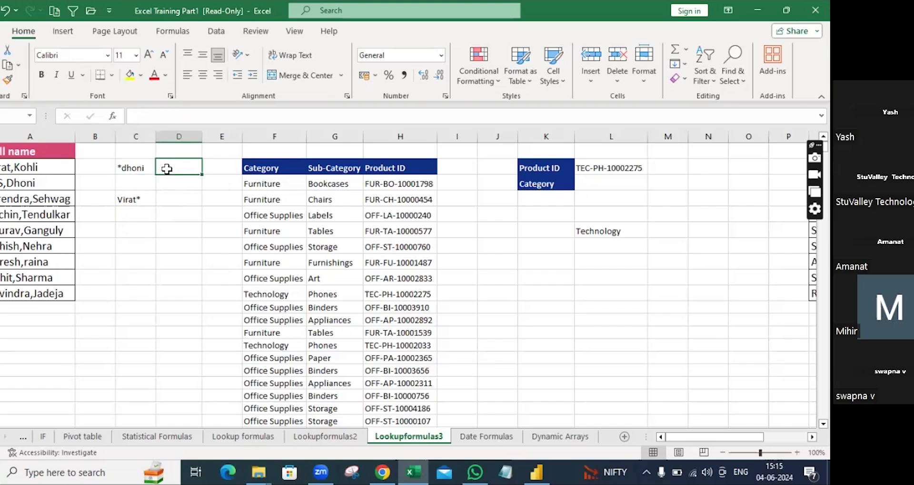
{"action": "type", "text": "="}
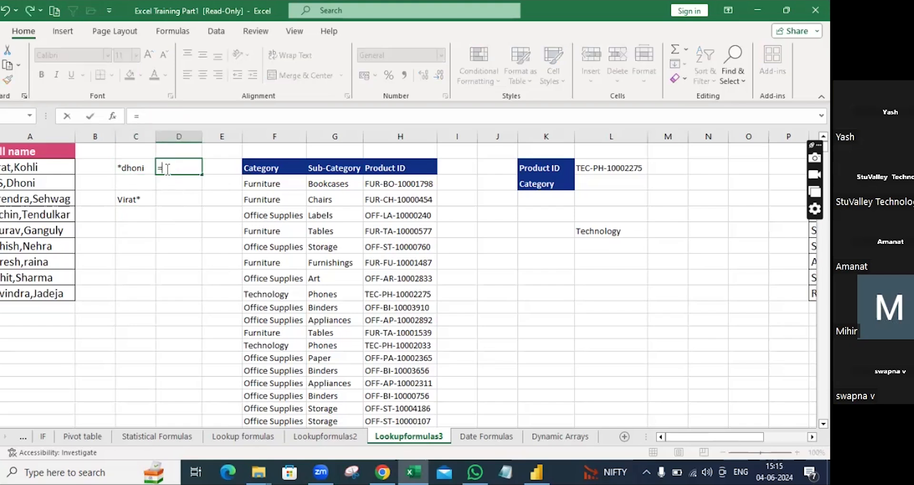
{"action": "type", "text": "xlookup"}
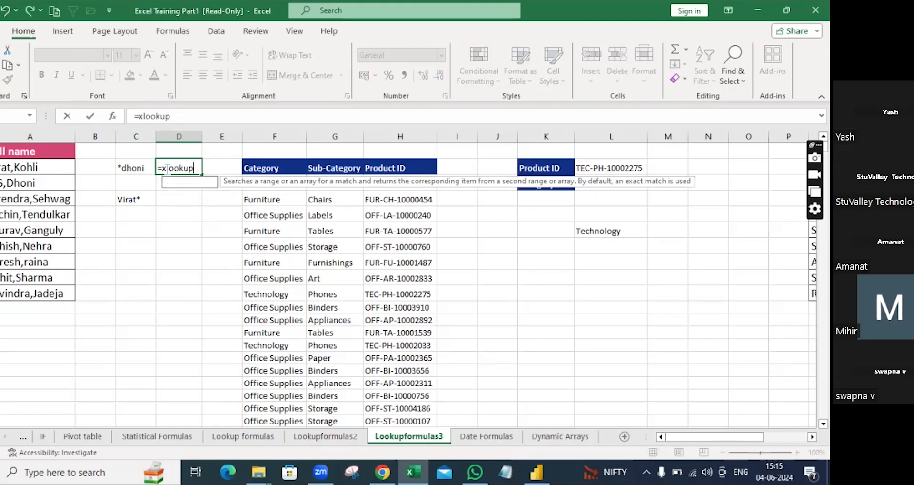
{"action": "type", "text": "("}
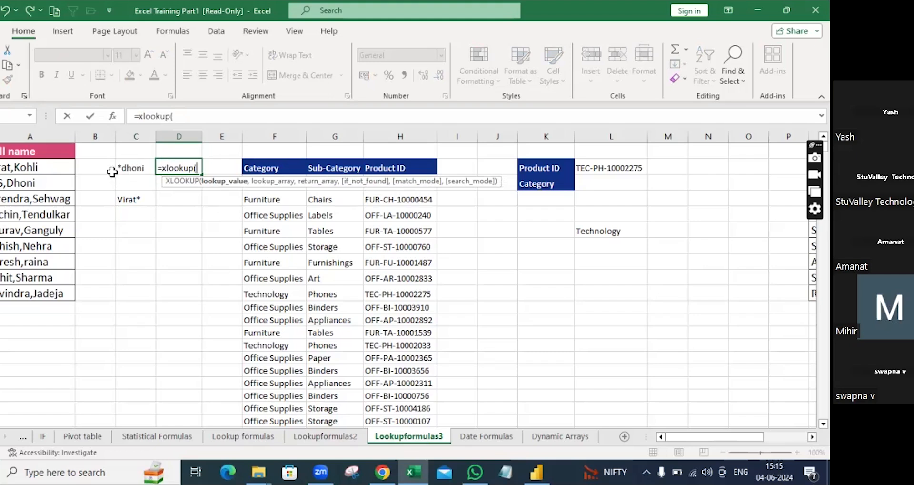
Step: Complete D2 as =XLOOKUP(C2,A:A,A:A,N/A,2) using wildcard match mode 2 and commit it
{"action": "left_click", "coordinate": [129, 166]}
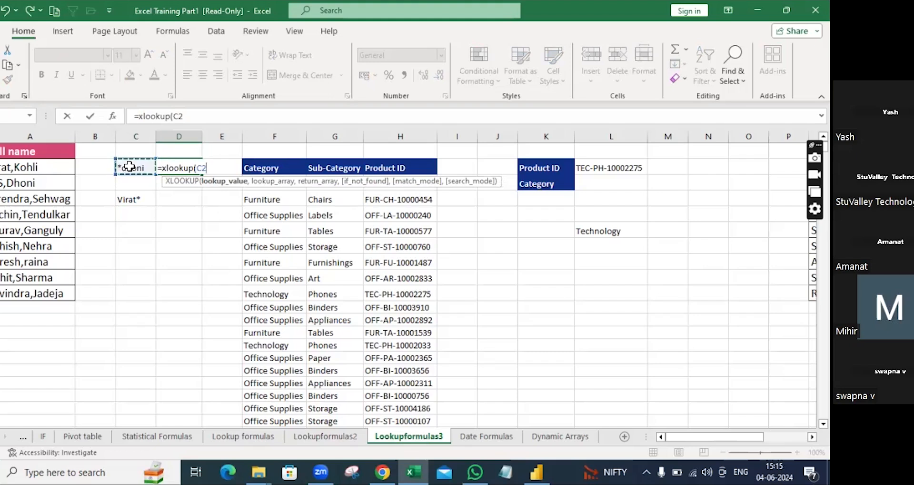
{"action": "type", "text": ","}
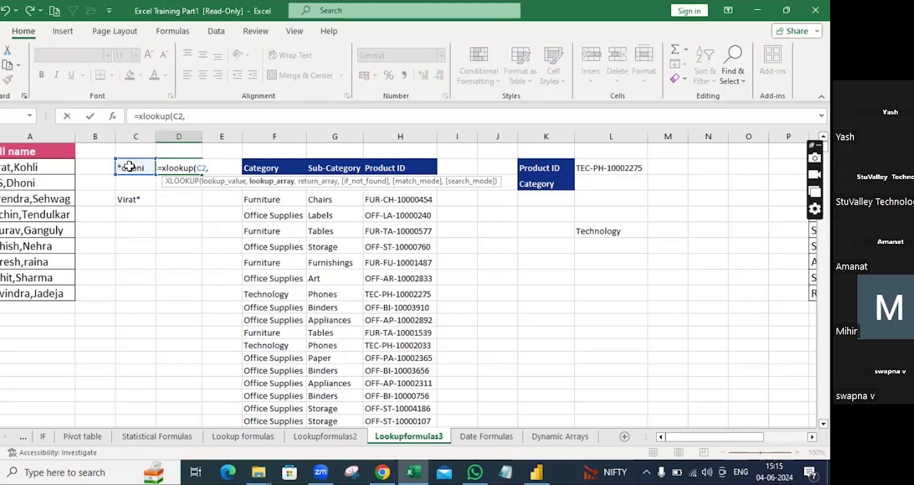
{"action": "left_click", "coordinate": [55, 131]}
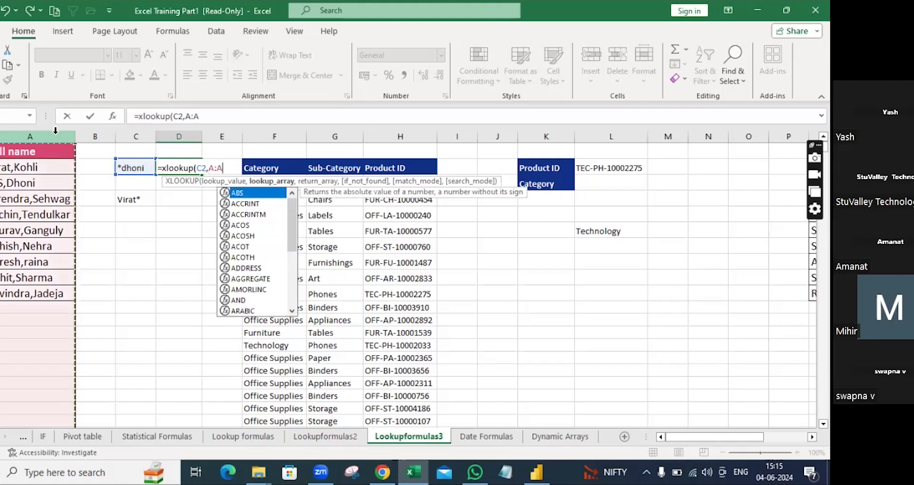
{"action": "type", "text": ","}
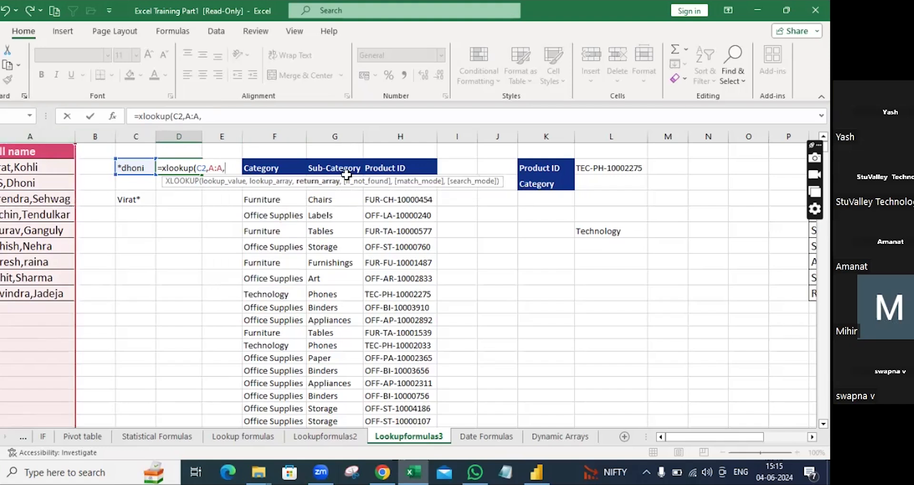
{"action": "left_click", "coordinate": [44, 138]}
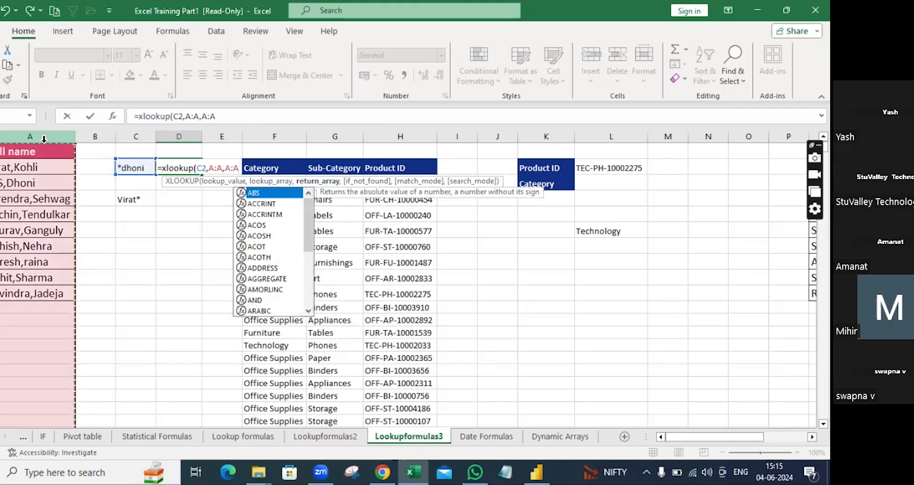
{"action": "type", "text": ","}
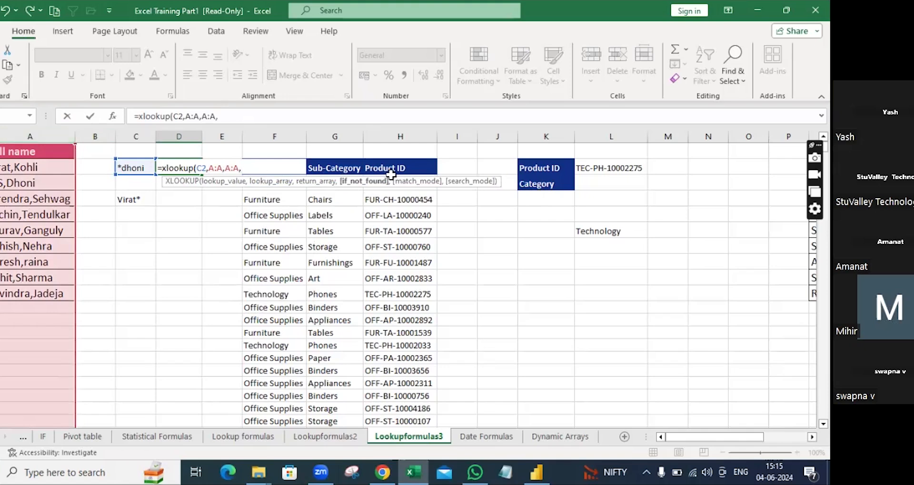
{"action": "type", "text": "N"}
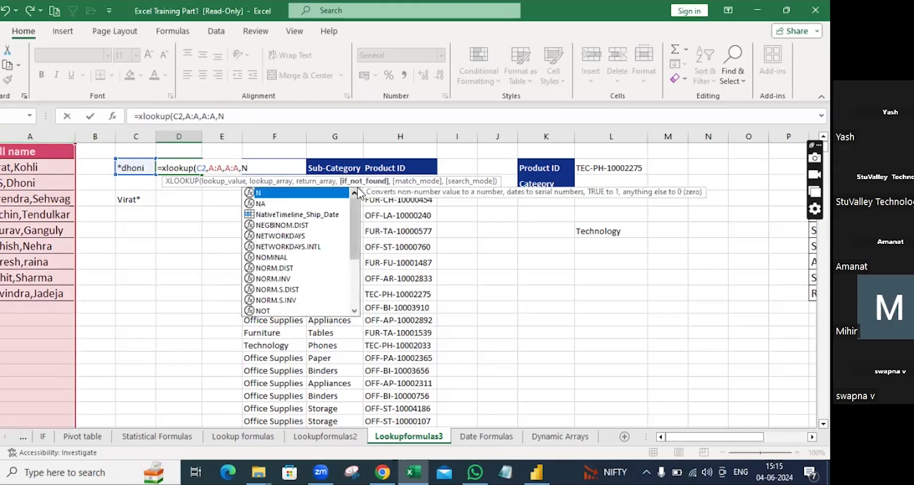
{"action": "type", "text": "/A,"}
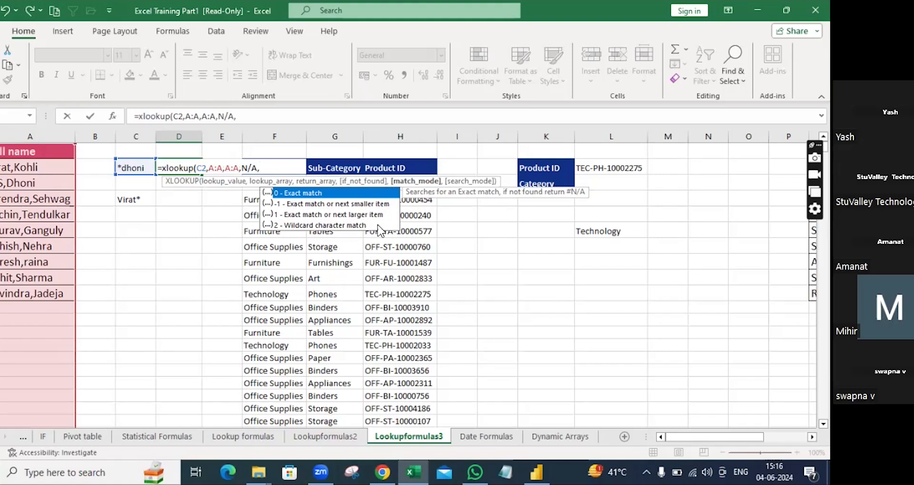
{"action": "type", "text": "2)"}
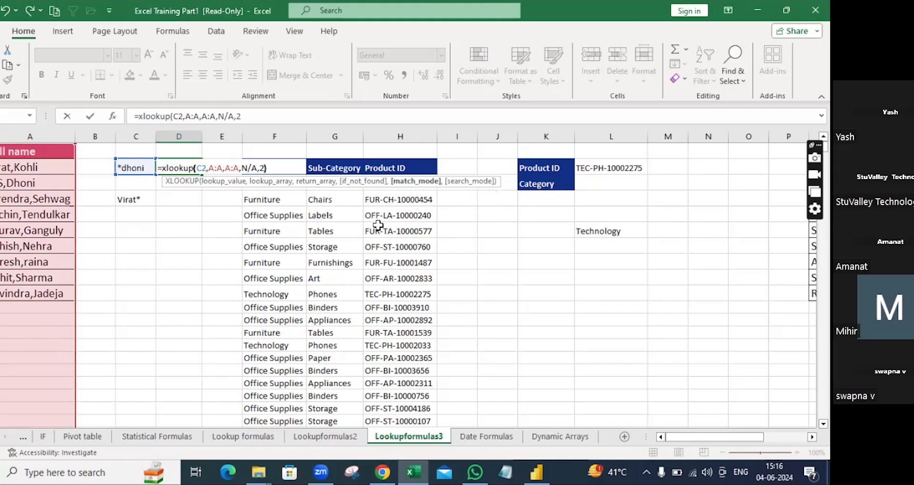
{"action": "key", "text": "Return"}
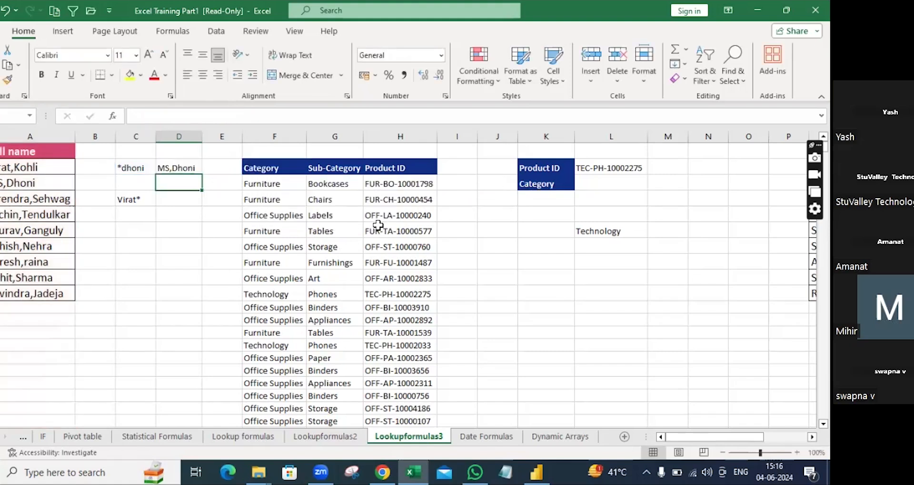
Step: Inspect D2's XLOOKUP formula, then begin a new formula with = in D4
{"action": "left_click", "coordinate": [185, 170]}
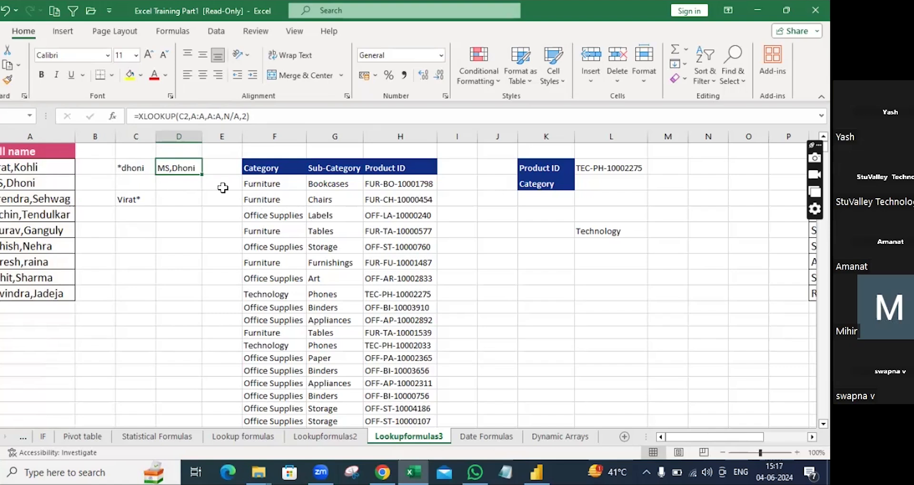
{"action": "double_click", "coordinate": [187, 168]}
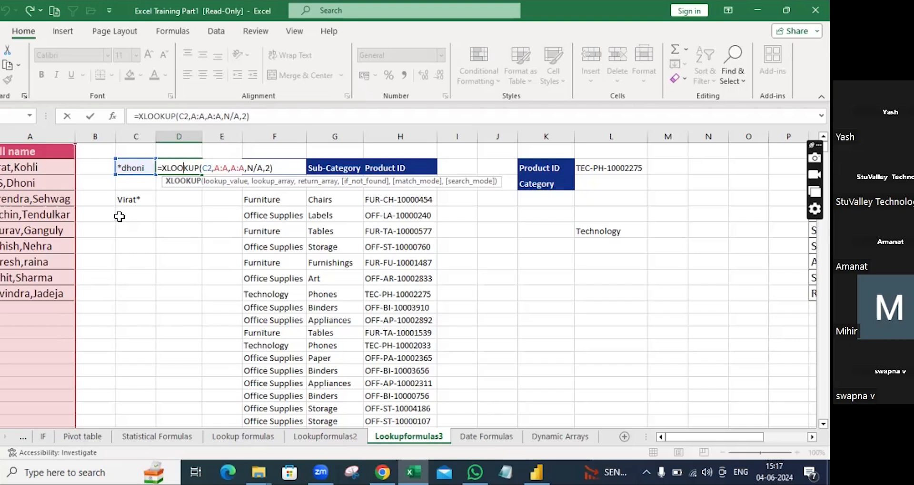
{"action": "left_click", "coordinate": [177, 201]}
{"action": "type", "text": "=v"}
{"action": "key", "text": "BackSpace"}
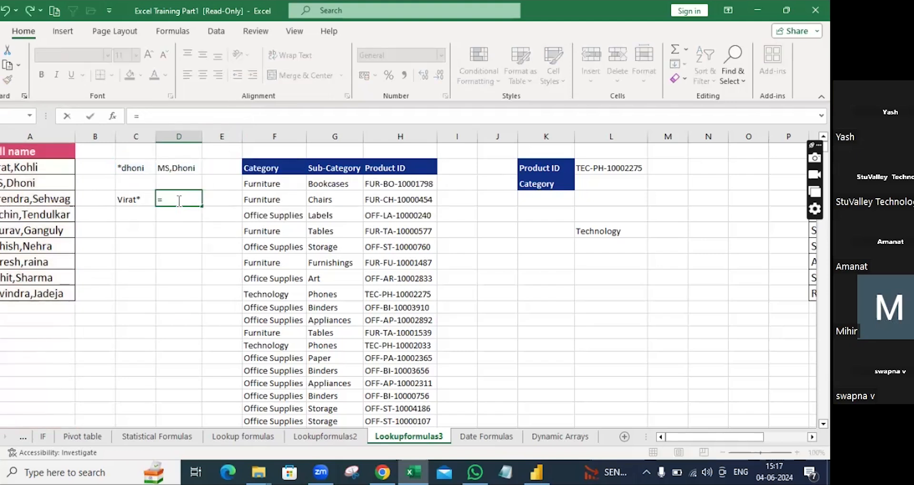
Step: Start D4's formula as =XLOOKUP( with C4's Virat* as the lookup value
{"action": "type", "text": "XLOOKUP"}
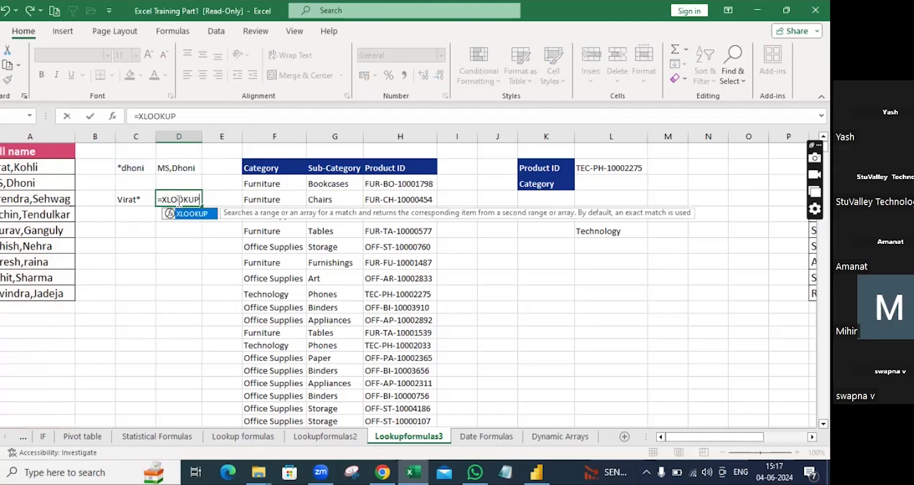
{"action": "type", "text": "("}
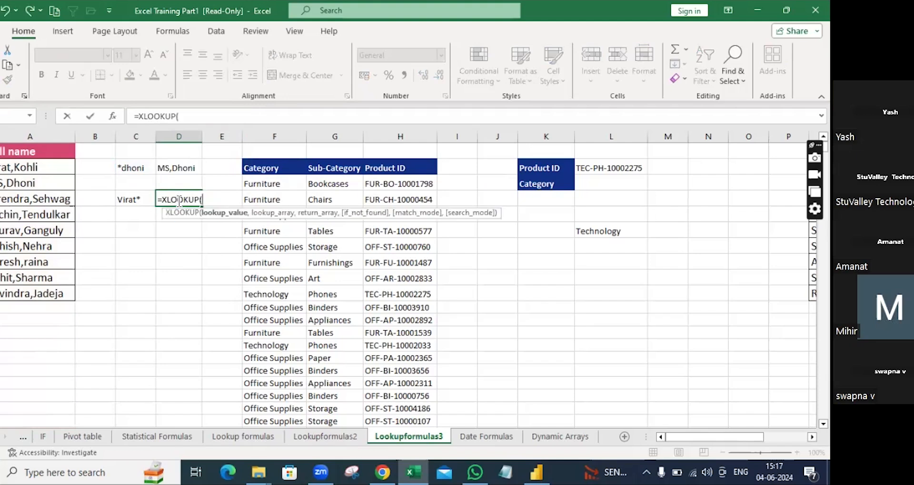
{"action": "left_click", "coordinate": [143, 200]}
{"action": "type", "text": ","}
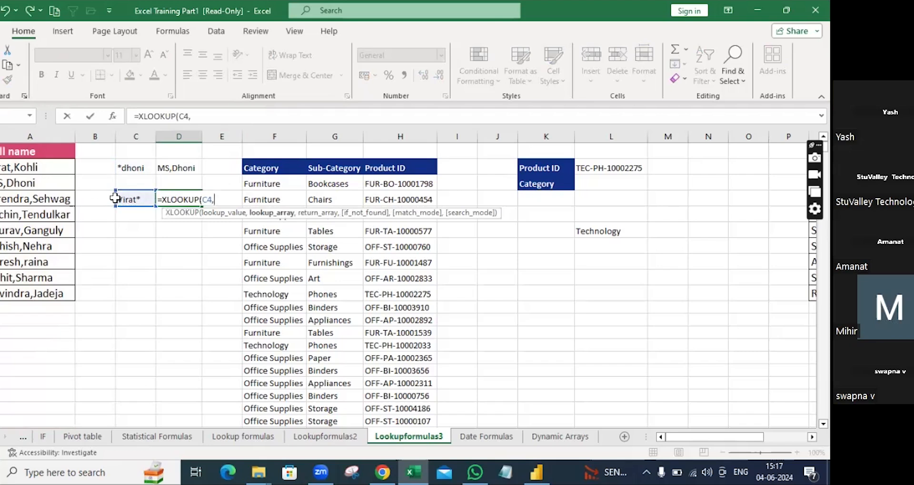
Step: Finish D4 with A:A,A:A,N/A,2 and commit it, so it returns Virat,Kohli
{"action": "left_click", "coordinate": [31, 137]}
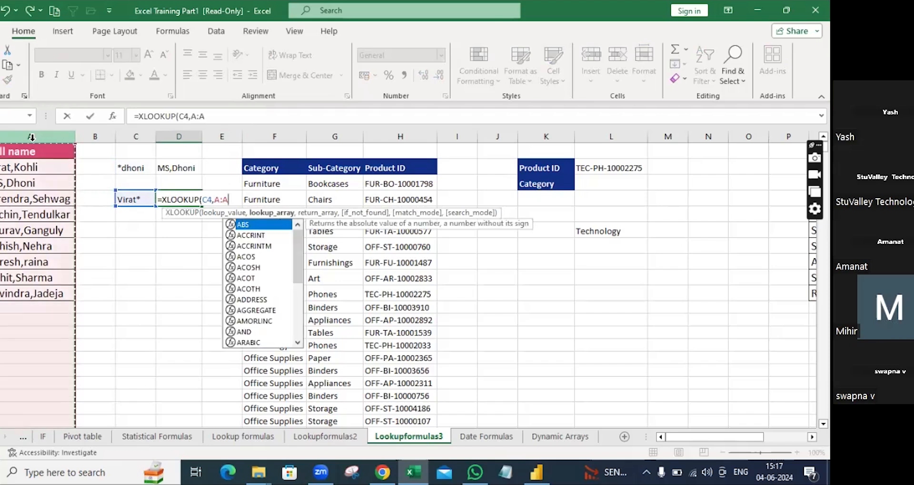
{"action": "type", "text": ","}
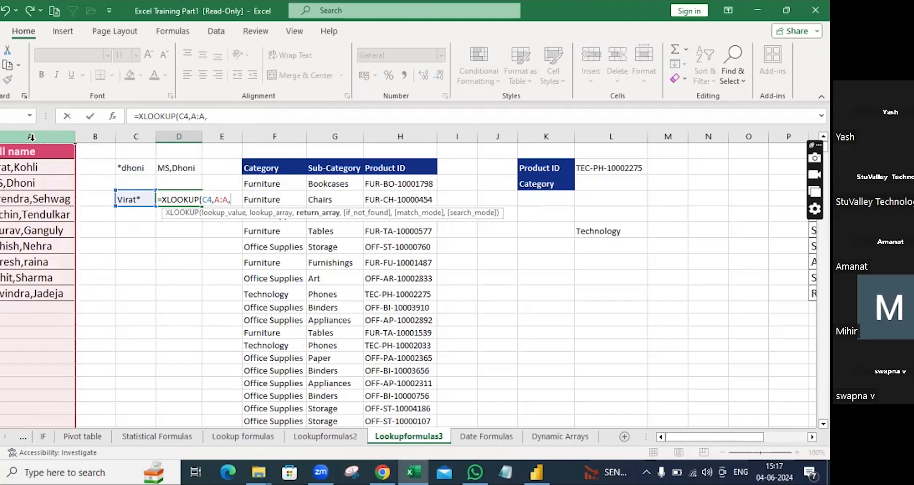
{"action": "left_click", "coordinate": [32, 136]}
{"action": "type", "text": ","}
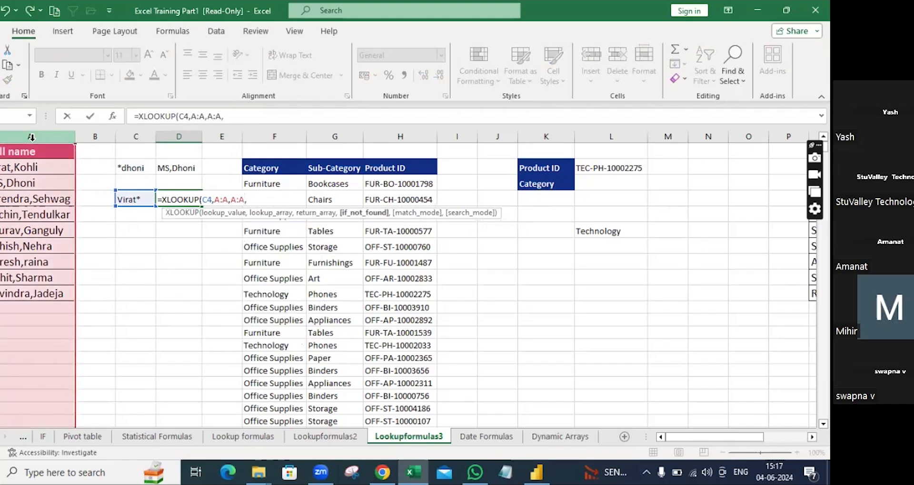
{"action": "type", "text": "n"}
{"action": "key", "text": "BackSpace"}
{"action": "type", "text": "N"}
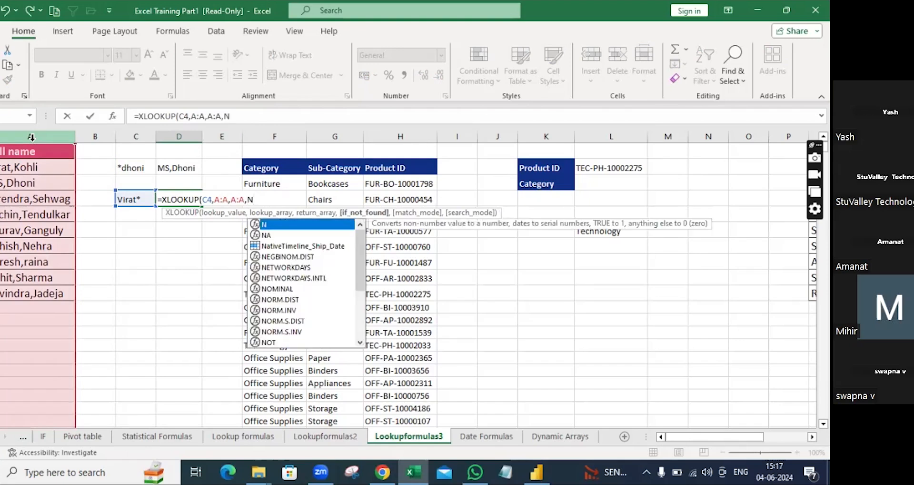
{"action": "type", "text": "/A,"}
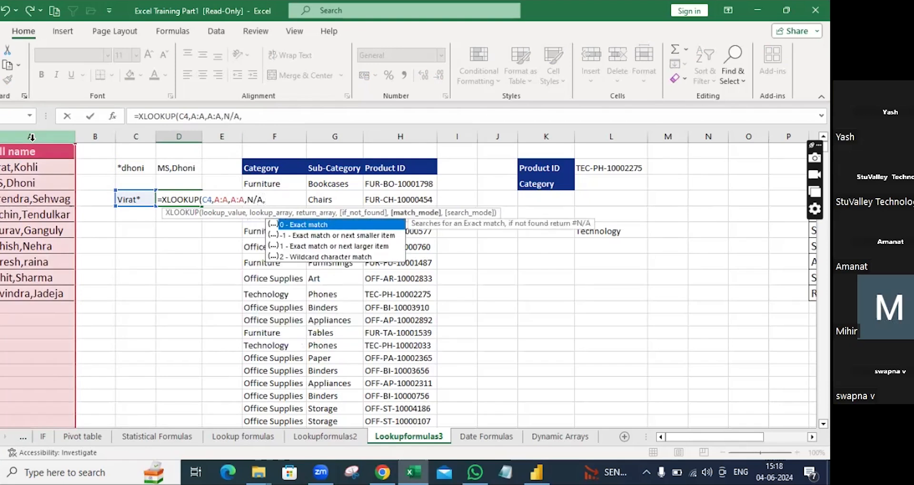
{"action": "type", "text": "2)"}
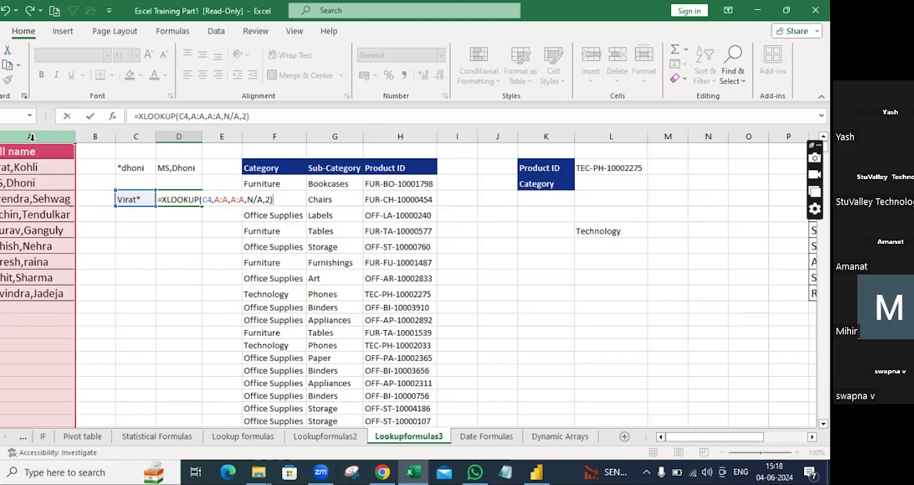
{"action": "key", "text": "Return"}
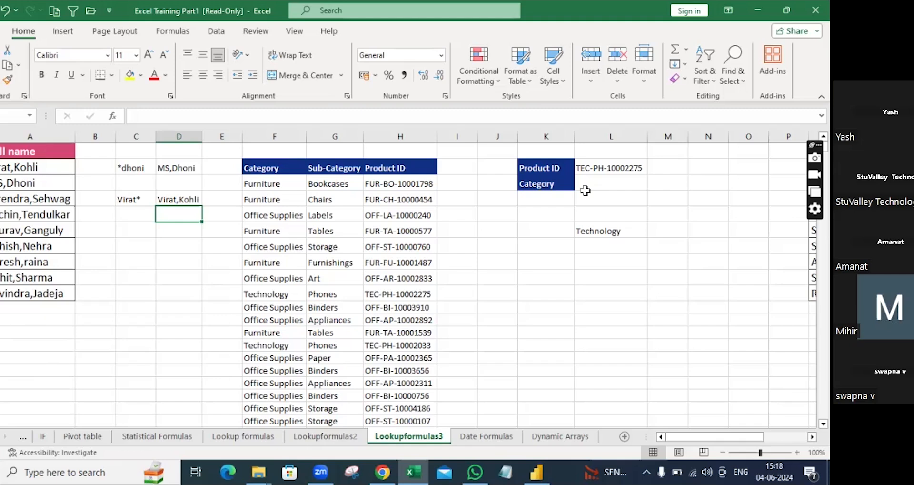
{"action": "scroll", "coordinate": [387, 276], "scroll_direction": "down", "scroll_amount": 5}
Step: Move through the Date Formulas sheet to the Pivot table sheet with the order data
{"action": "scroll", "coordinate": [387, 276], "scroll_direction": "up", "scroll_amount": 4}
{"action": "scroll", "coordinate": [387, 276], "scroll_direction": "up", "scroll_amount": 1}
{"action": "left_click", "coordinate": [473, 435]}
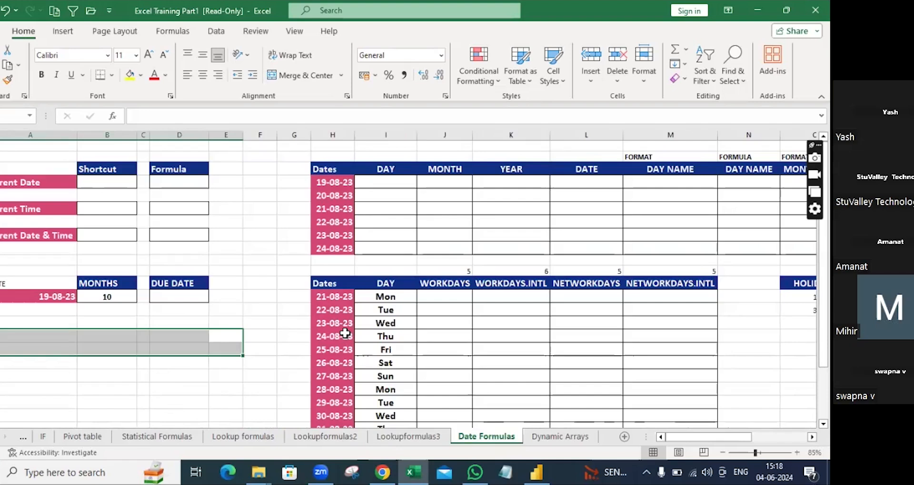
{"action": "left_click", "coordinate": [76, 436]}
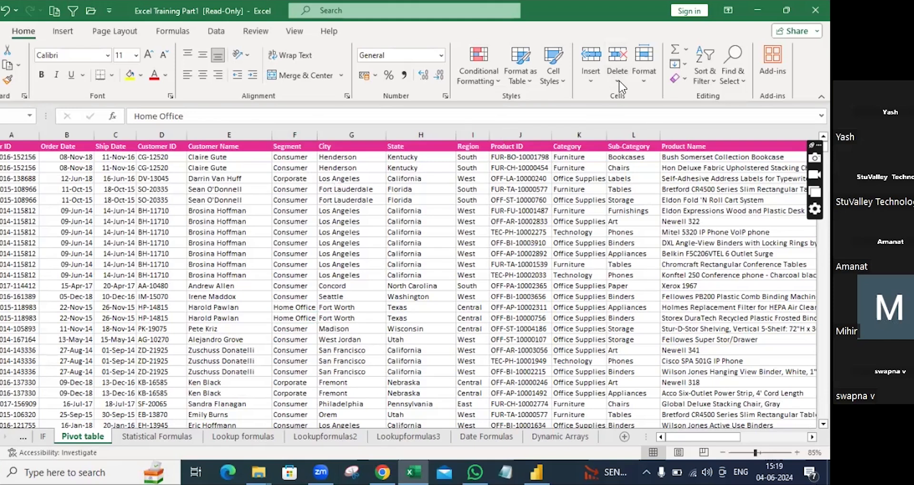
{"action": "left_click", "coordinate": [138, 469]}
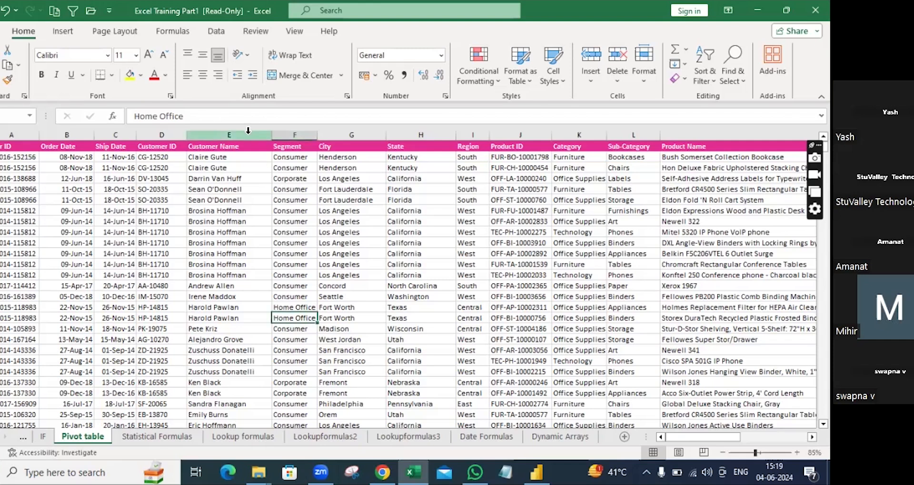
Step: Select the Customer Name column, then a cell in the order data, and show the Insert PivotTable commands
{"action": "left_click", "coordinate": [248, 130]}
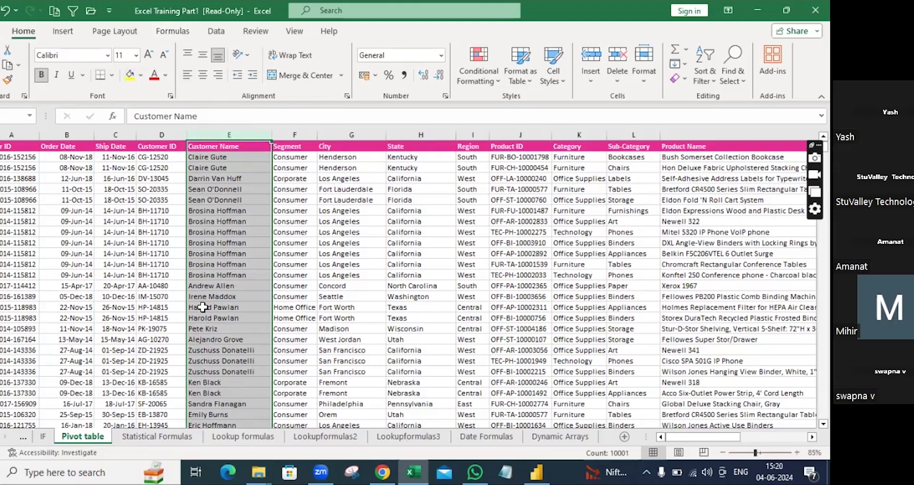
{"action": "left_click", "coordinate": [338, 190]}
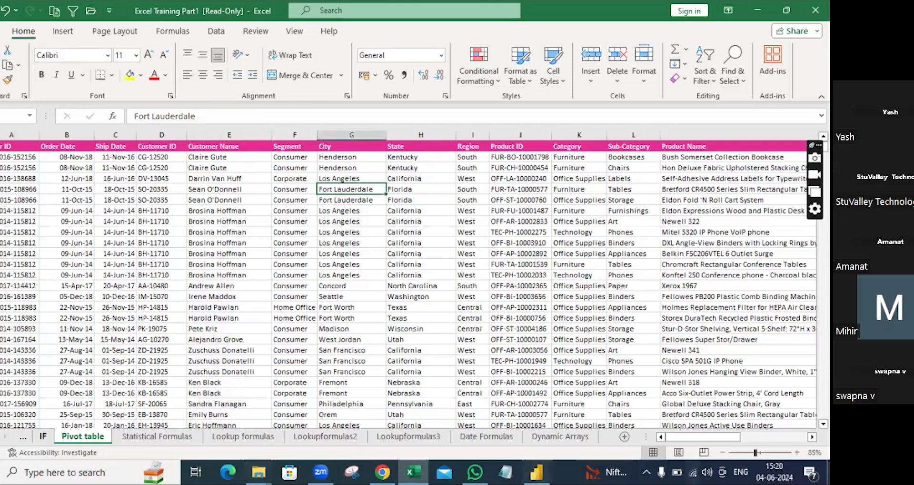
{"action": "left_click", "coordinate": [63, 32]}
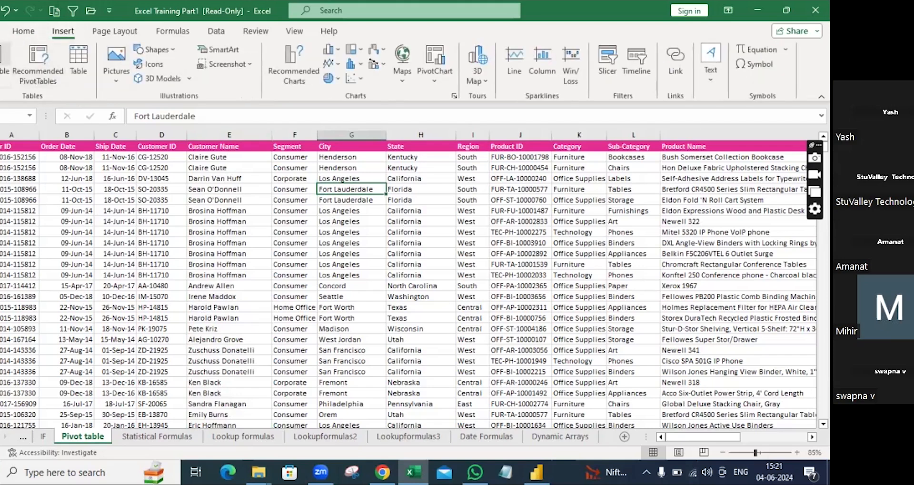
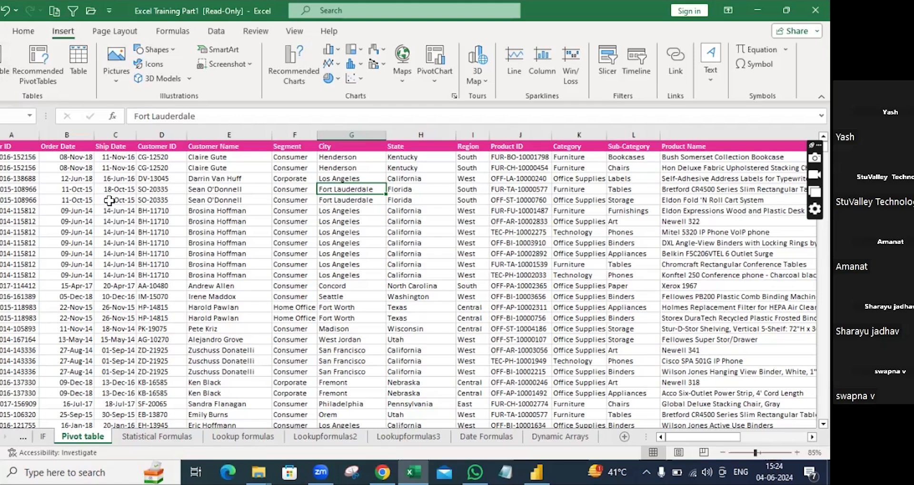
Step: Insert a pivot table from the range $A$1:$Q$10001, placed on a new worksheet
{"action": "left_click", "coordinate": [132, 198]}
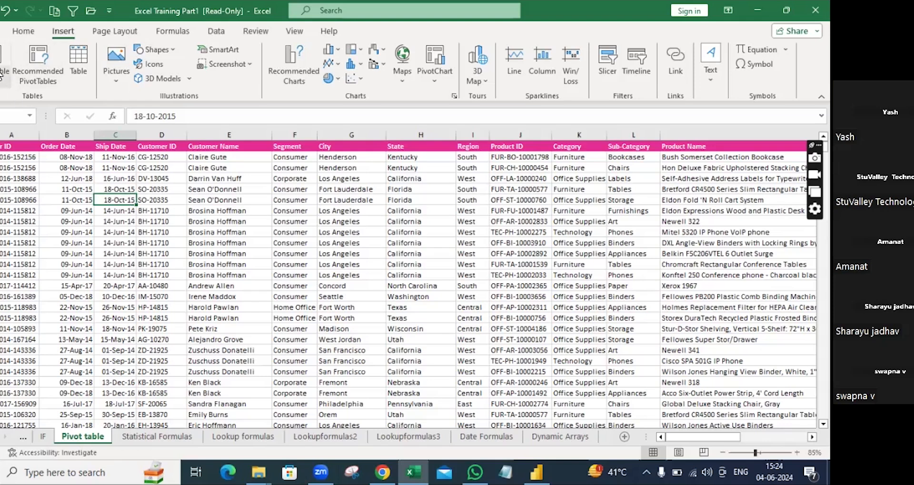
{"action": "left_click", "coordinate": [4, 59]}
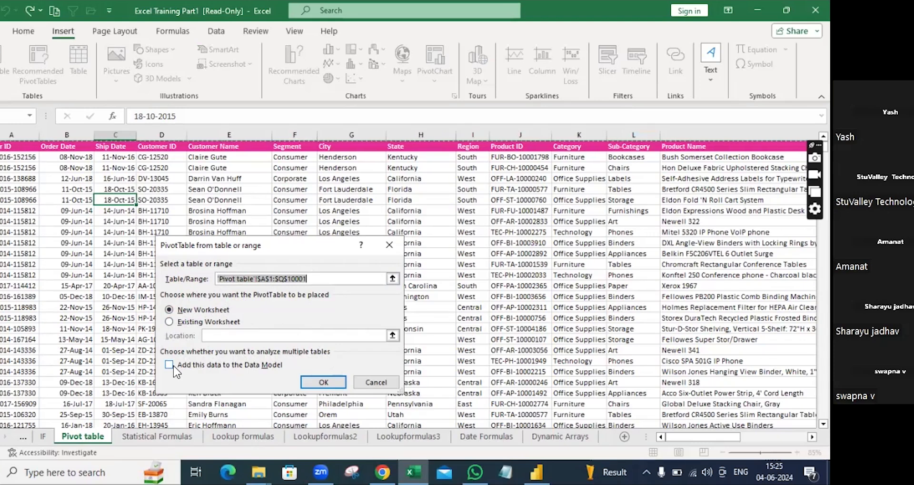
{"action": "left_click", "coordinate": [309, 383]}
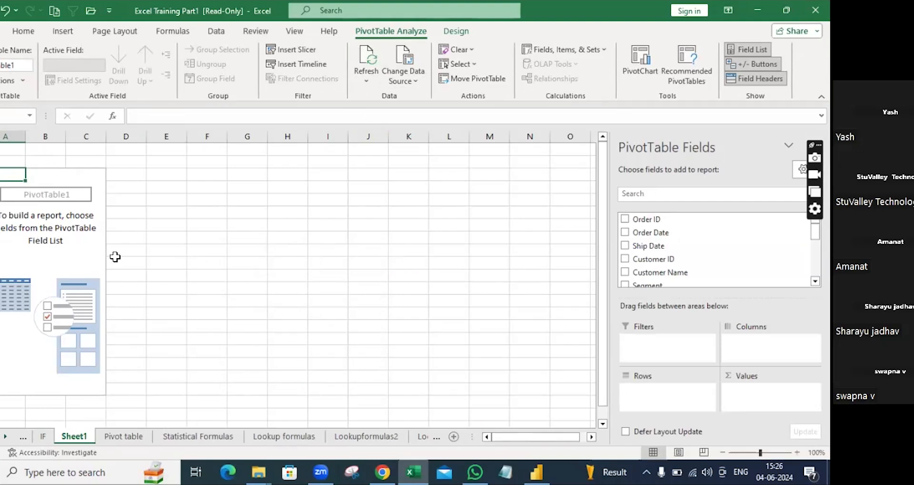
Step: Enable Classic PivotTable layout on the Display page of PivotTable1's options
{"action": "right_click", "coordinate": [65, 241]}
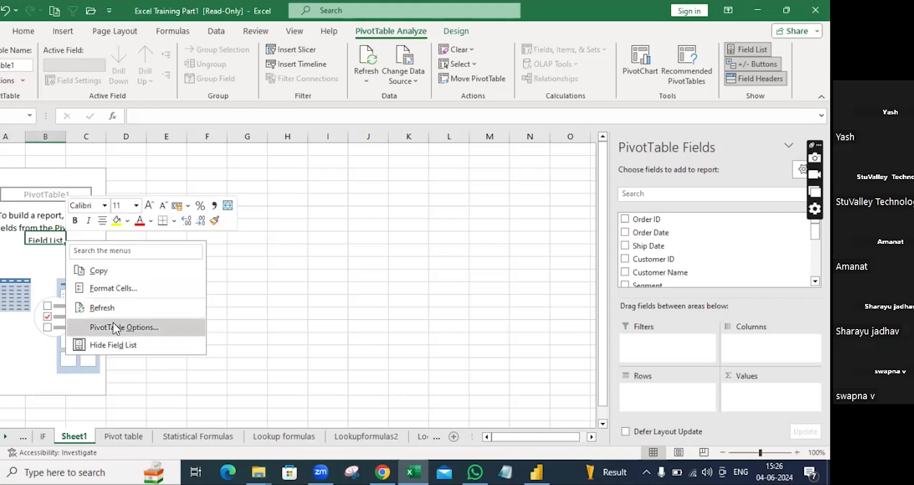
{"action": "left_click", "coordinate": [292, 327]}
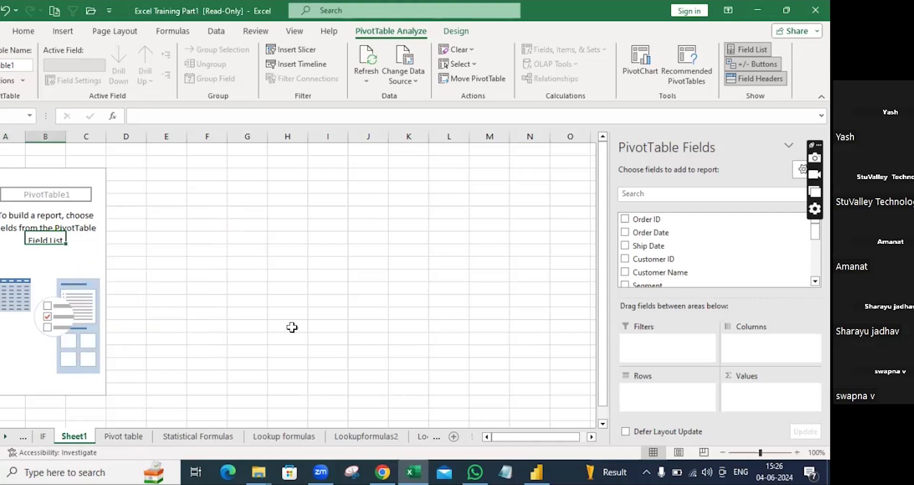
{"action": "right_click", "coordinate": [56, 203]}
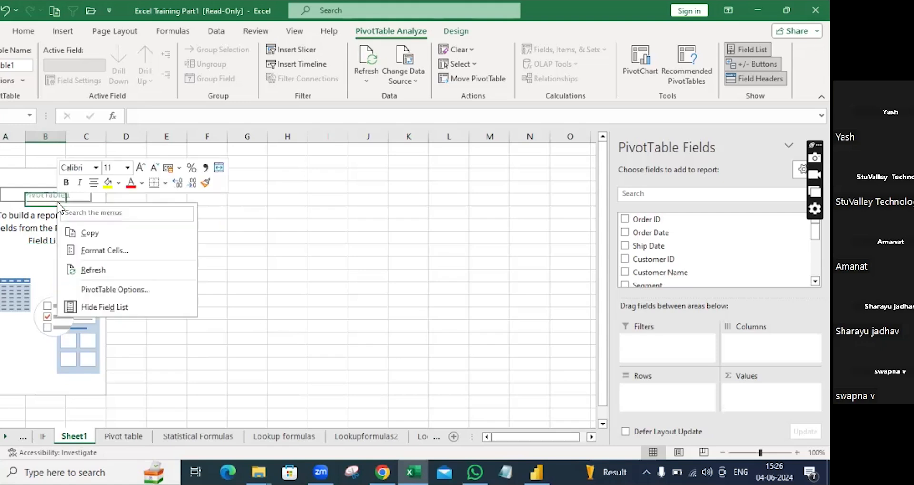
{"action": "left_click", "coordinate": [95, 291]}
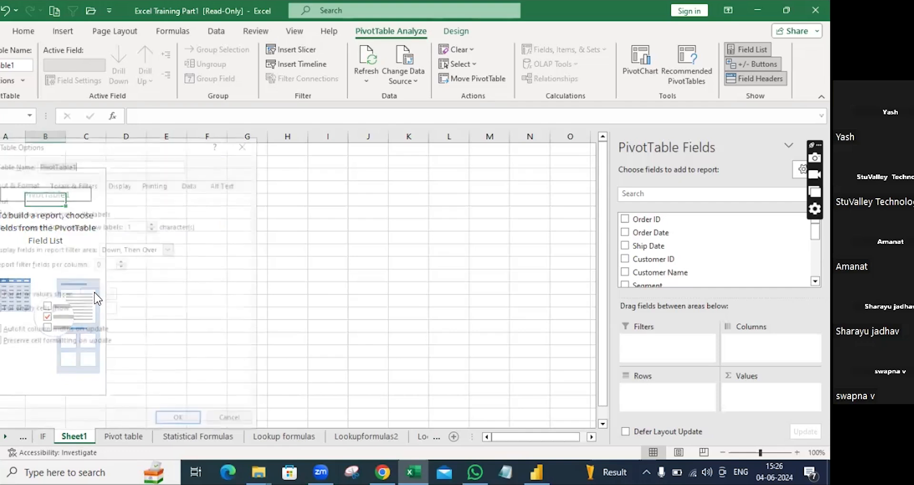
{"action": "left_click", "coordinate": [115, 183]}
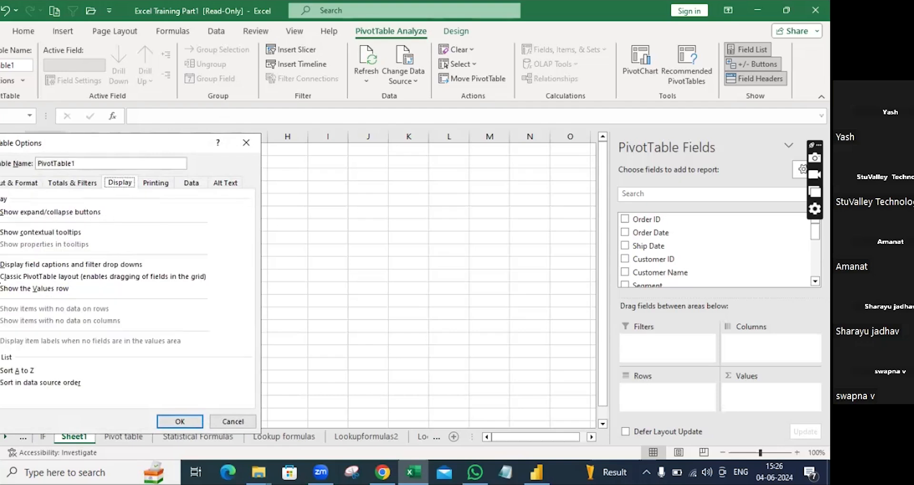
{"action": "left_click", "coordinate": [0, 277]}
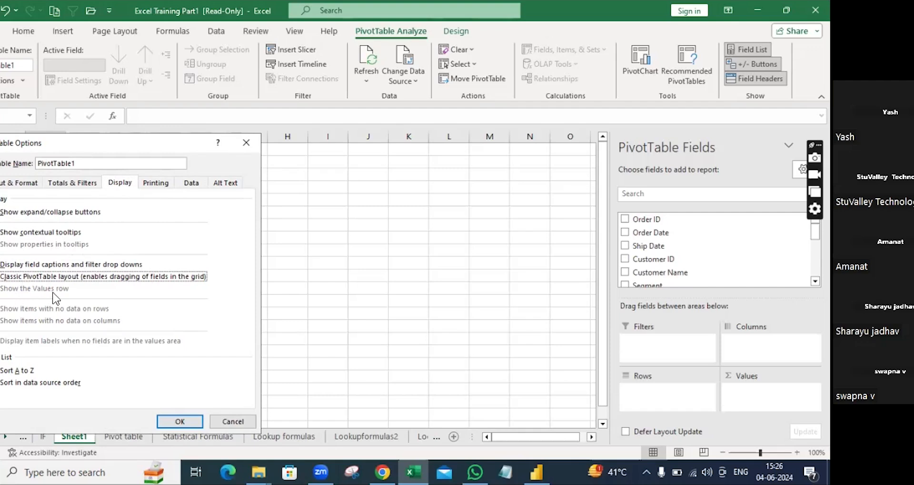
{"action": "left_click", "coordinate": [180, 422]}
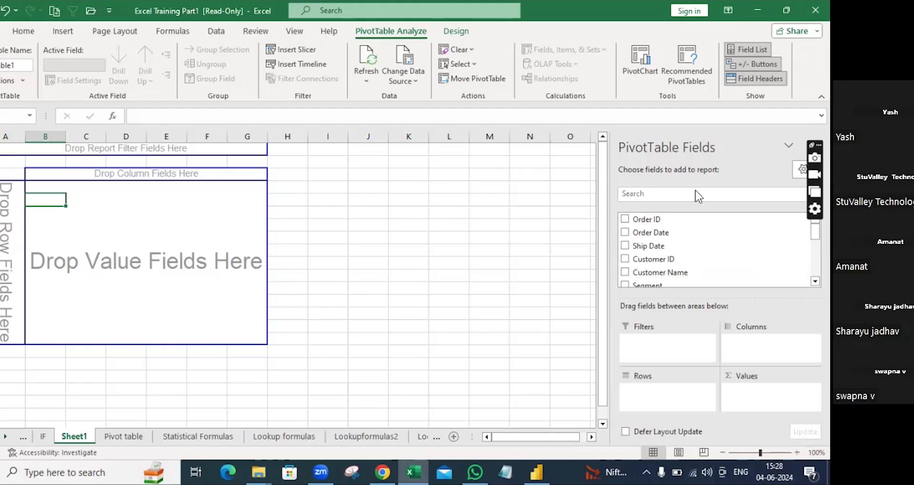
{"action": "scroll", "coordinate": [690, 245], "scroll_direction": "down", "scroll_amount": 2}
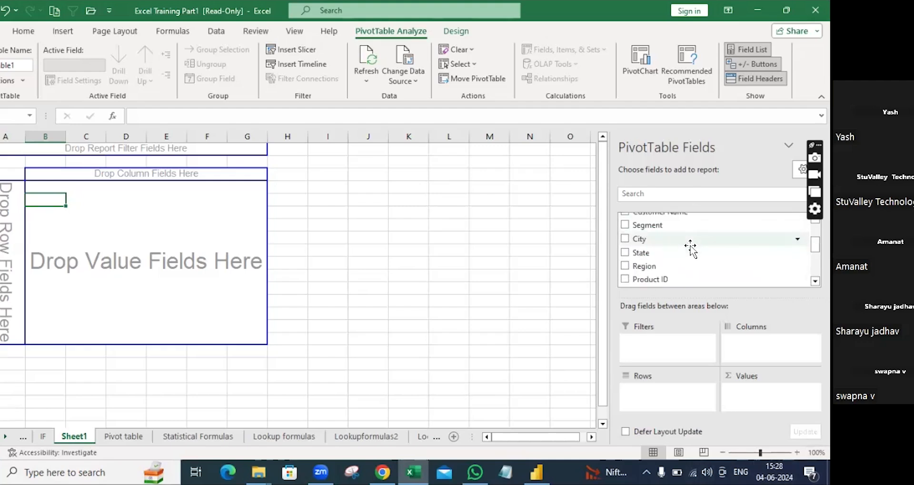
{"action": "scroll", "coordinate": [691, 245], "scroll_direction": "down", "scroll_amount": 2}
{"action": "scroll", "coordinate": [691, 245], "scroll_direction": "up", "scroll_amount": 5}
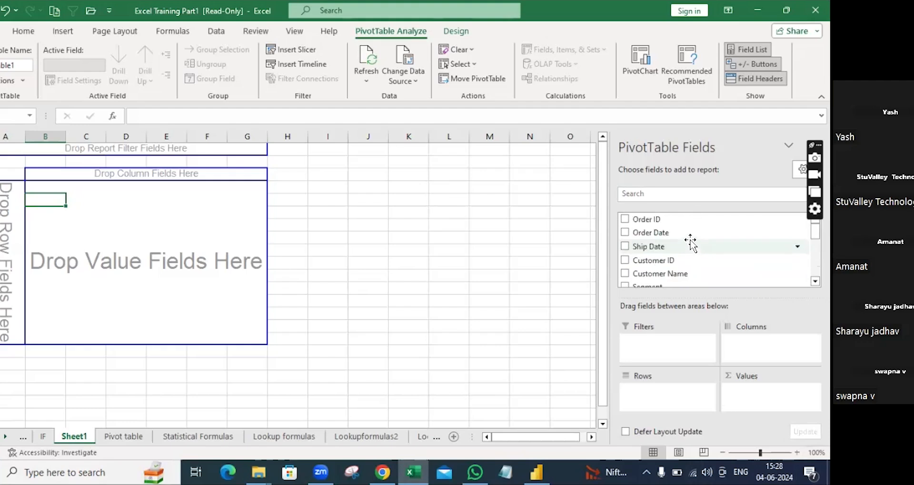
{"action": "scroll", "coordinate": [689, 238], "scroll_direction": "down", "scroll_amount": 5}
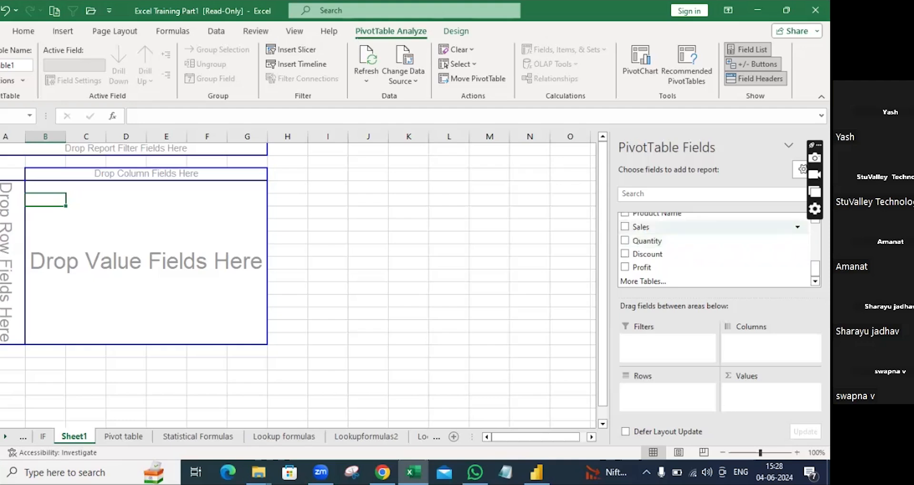
{"action": "scroll", "coordinate": [691, 247], "scroll_direction": "up", "scroll_amount": 1}
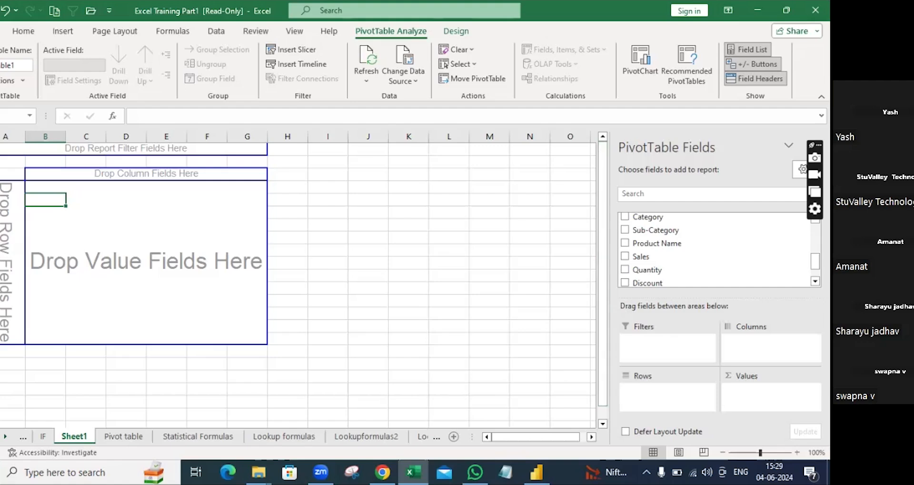
Step: Bring back the PivotTable Fields pane and put Sub-Category in the Rows area
{"action": "left_click", "coordinate": [789, 146]}
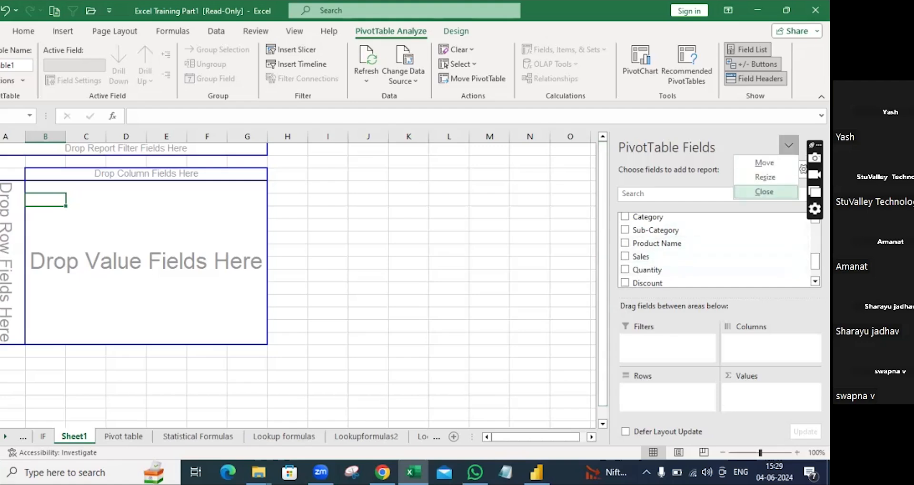
{"action": "left_click", "coordinate": [764, 192]}
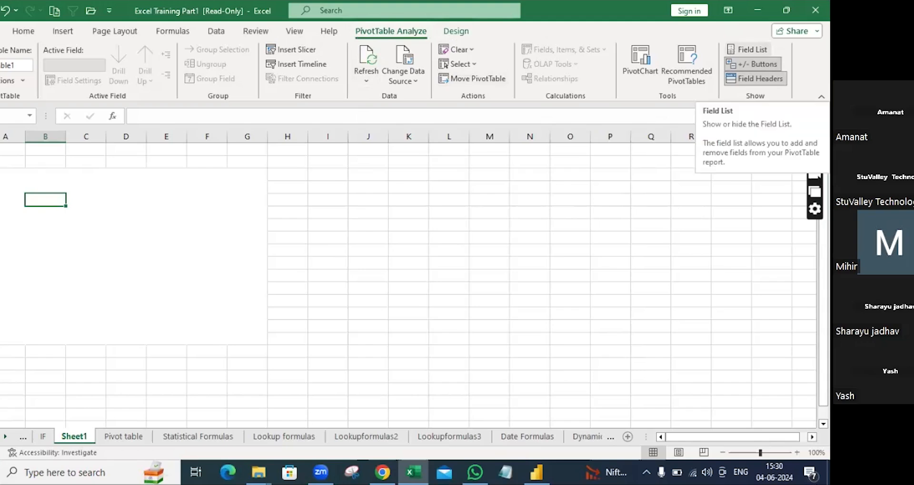
{"action": "left_click", "coordinate": [748, 49]}
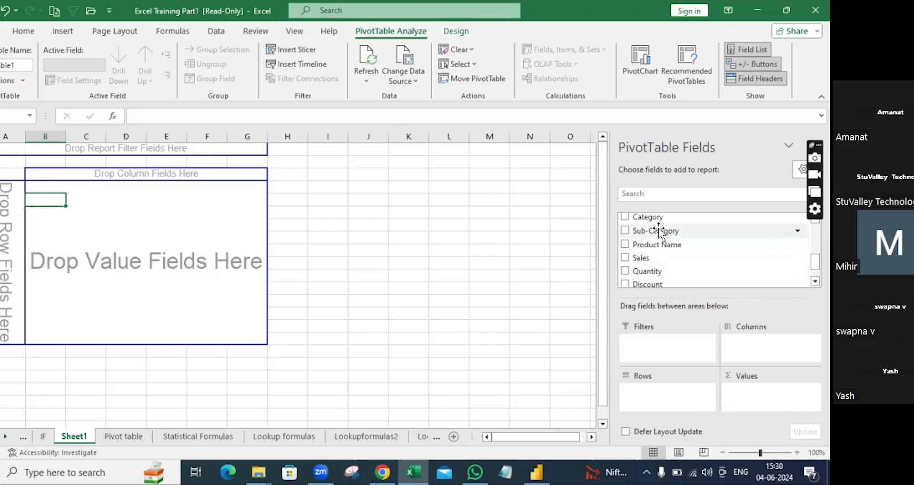
{"action": "left_click_drag", "start_coordinate": [661, 232], "coordinate": [654, 397]}
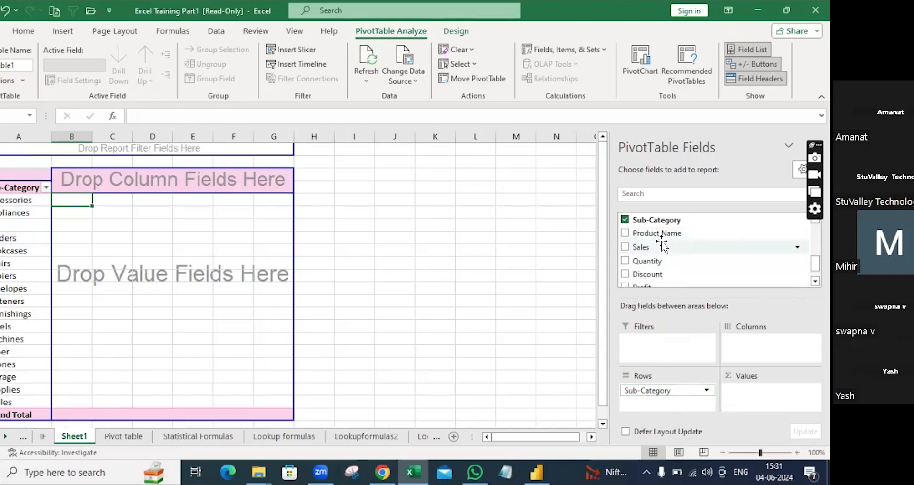
Step: Add Category as a second row level under Sub-Category and Sales to Values as Sum of Sales
{"action": "scroll", "coordinate": [667, 255], "scroll_direction": "down", "scroll_amount": 1}
{"action": "scroll", "coordinate": [668, 254], "scroll_direction": "up", "scroll_amount": 2}
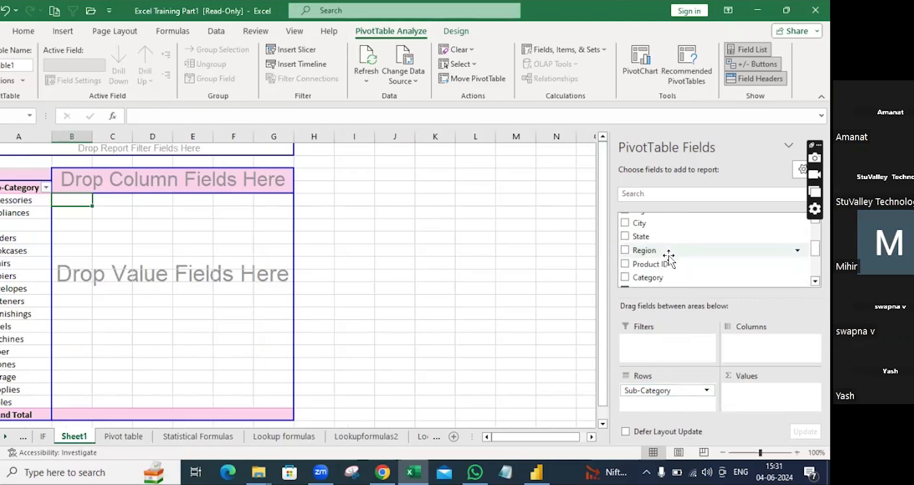
{"action": "left_click_drag", "start_coordinate": [658, 277], "coordinate": [657, 402]}
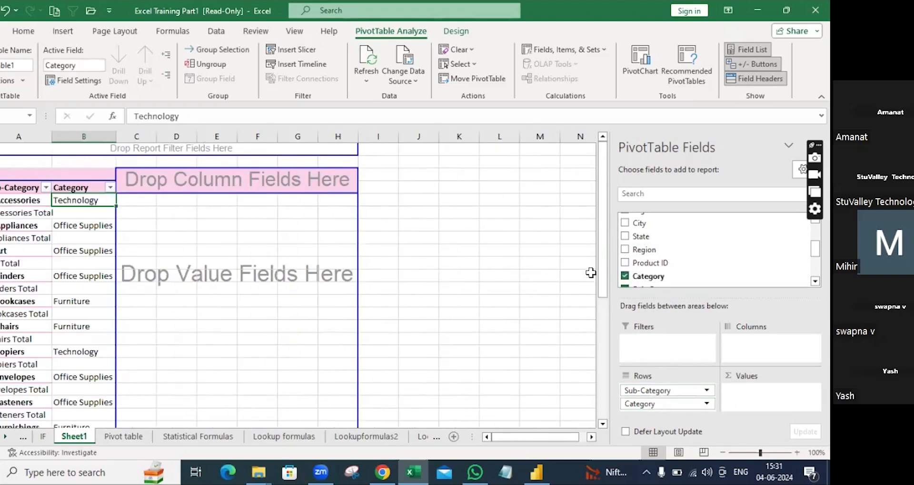
{"action": "scroll", "coordinate": [673, 251], "scroll_direction": "down", "scroll_amount": 2}
{"action": "scroll", "coordinate": [673, 251], "scroll_direction": "down", "scroll_amount": 3}
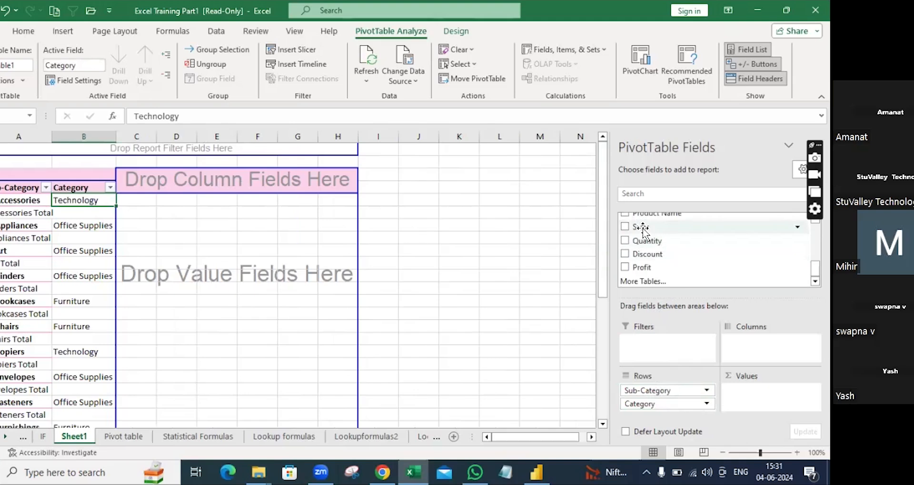
{"action": "left_click_drag", "start_coordinate": [643, 228], "coordinate": [769, 396]}
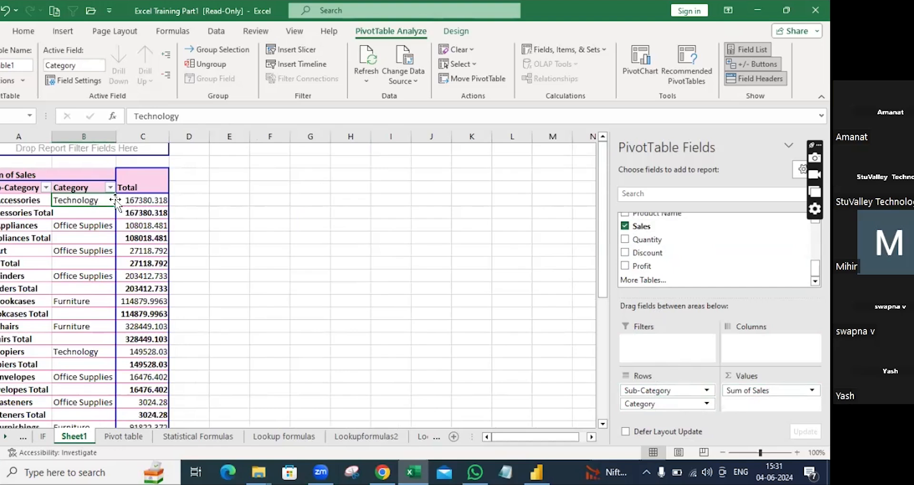
{"action": "mouse_move", "coordinate": [133, 199]}
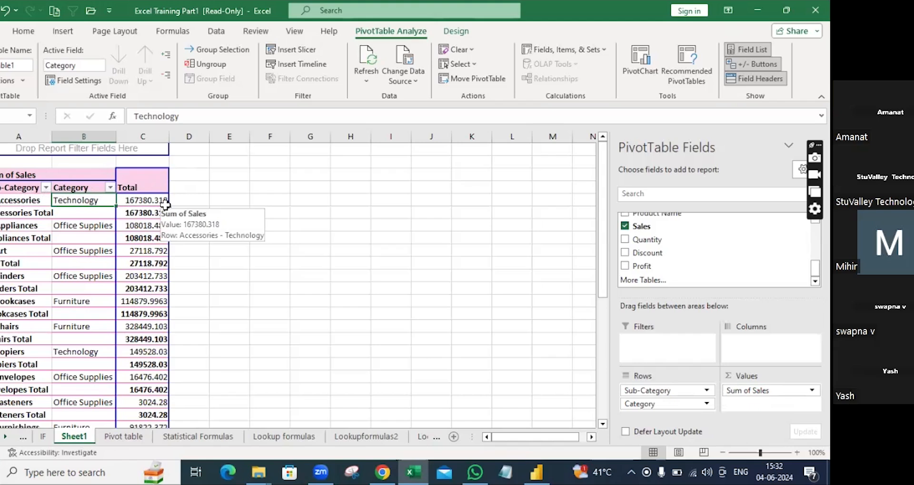
{"action": "scroll", "coordinate": [126, 246], "scroll_direction": "down", "scroll_amount": 1}
{"action": "scroll", "coordinate": [125, 247], "scroll_direction": "down", "scroll_amount": 1}
{"action": "scroll", "coordinate": [125, 240], "scroll_direction": "up", "scroll_amount": 2}
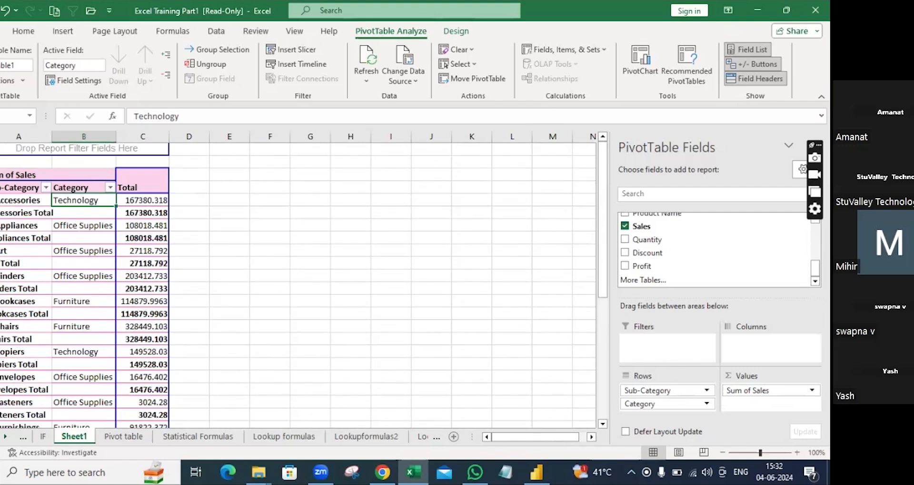
{"action": "scroll", "coordinate": [715, 257], "scroll_direction": "up", "scroll_amount": 3}
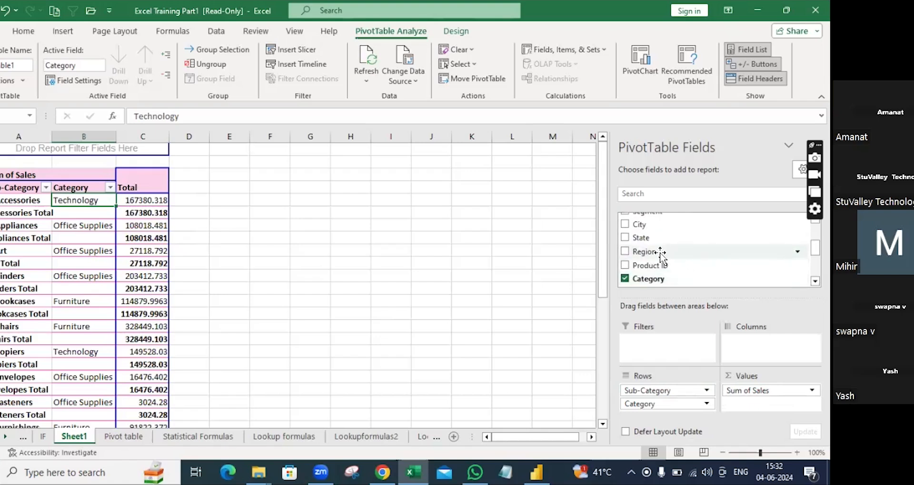
{"action": "left_click_drag", "start_coordinate": [656, 252], "coordinate": [767, 341]}
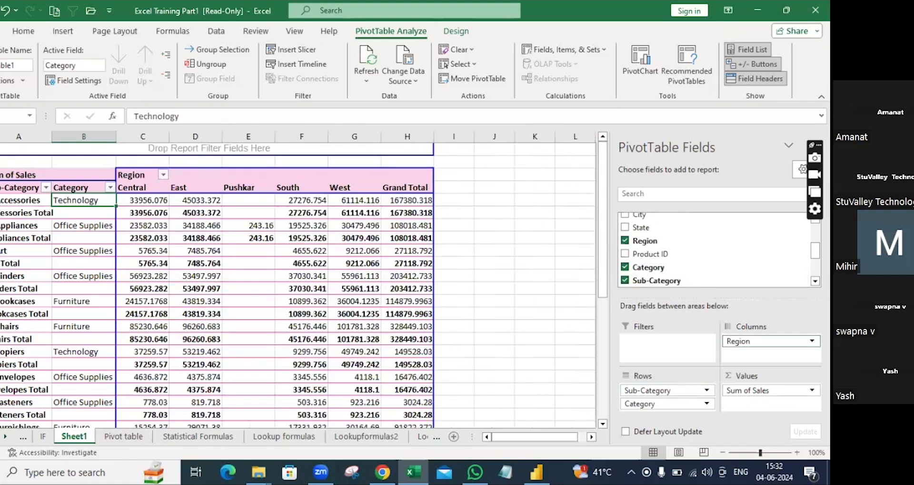
Step: Untick Pushkar in the Region filter, keeping Central, East, South and West, then select Accessories
{"action": "left_click", "coordinate": [162, 174]}
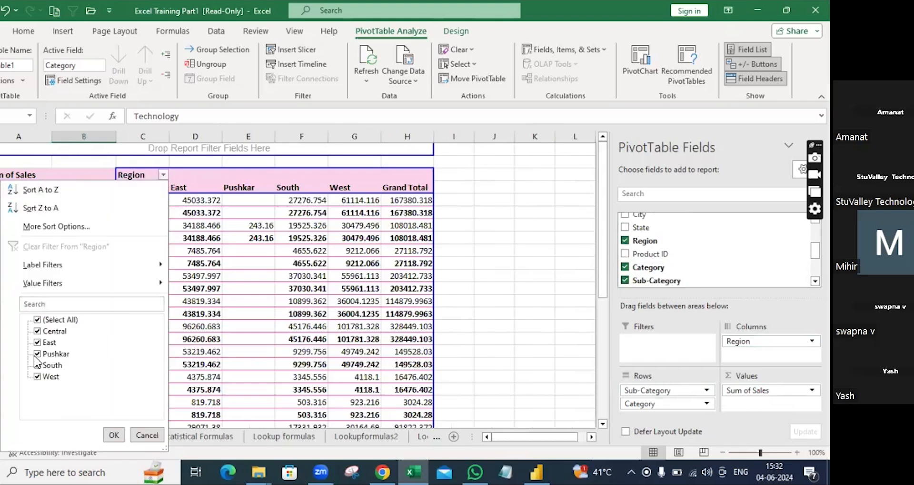
{"action": "left_click", "coordinate": [36, 354]}
{"action": "left_click", "coordinate": [110, 435]}
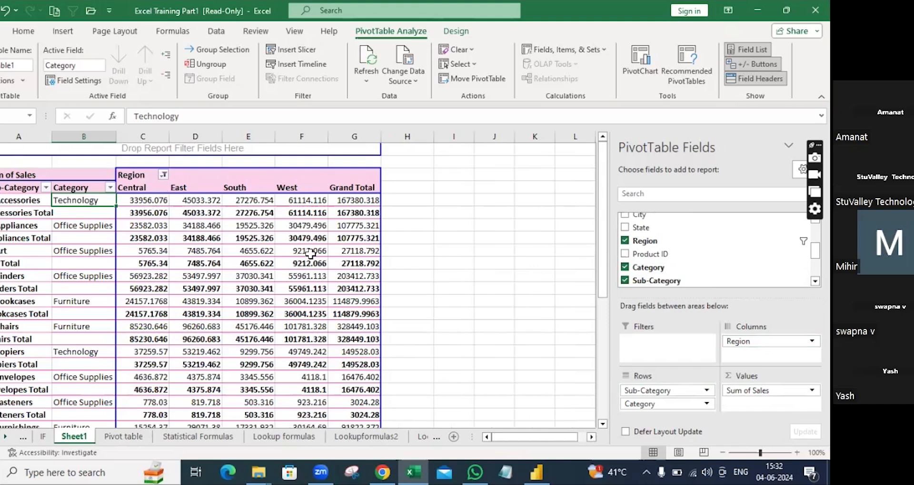
{"action": "mouse_move", "coordinate": [313, 251]}
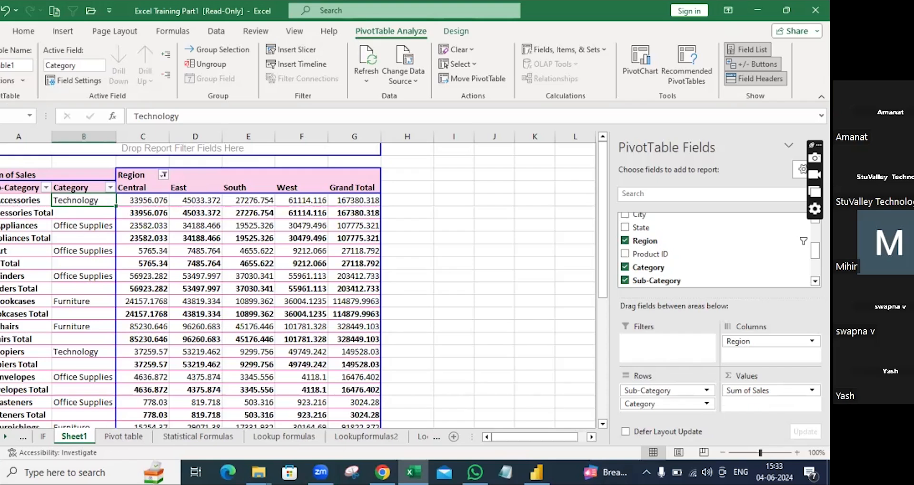
{"action": "left_click", "coordinate": [23, 200]}
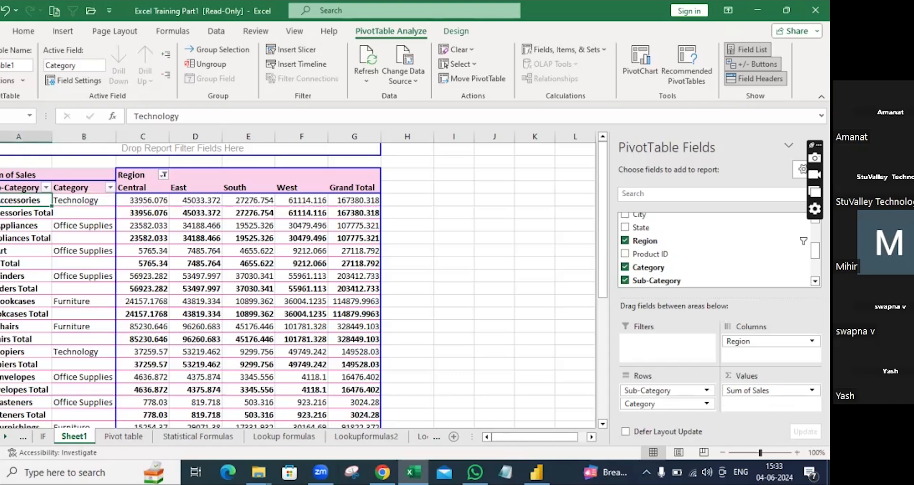
Step: Untick Subtotal "Sub-Category" from the Accessories label's context menu
{"action": "right_click", "coordinate": [23, 200]}
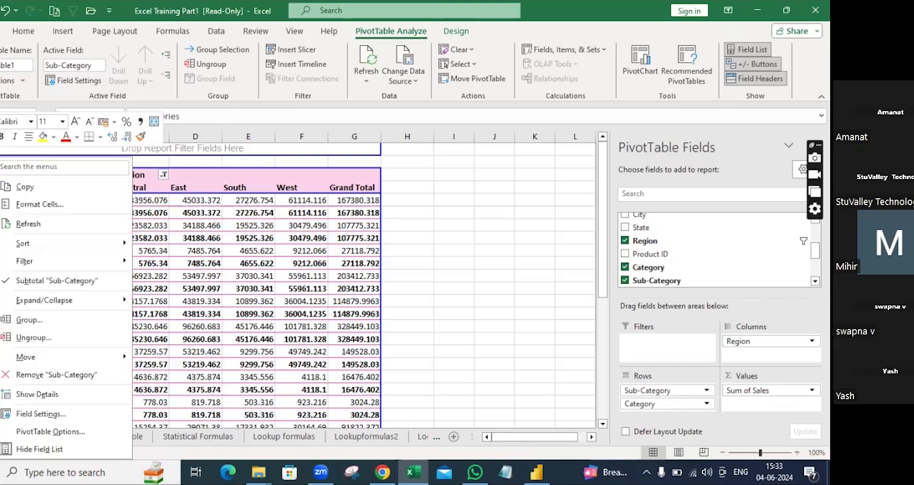
{"action": "left_click", "coordinate": [45, 282]}
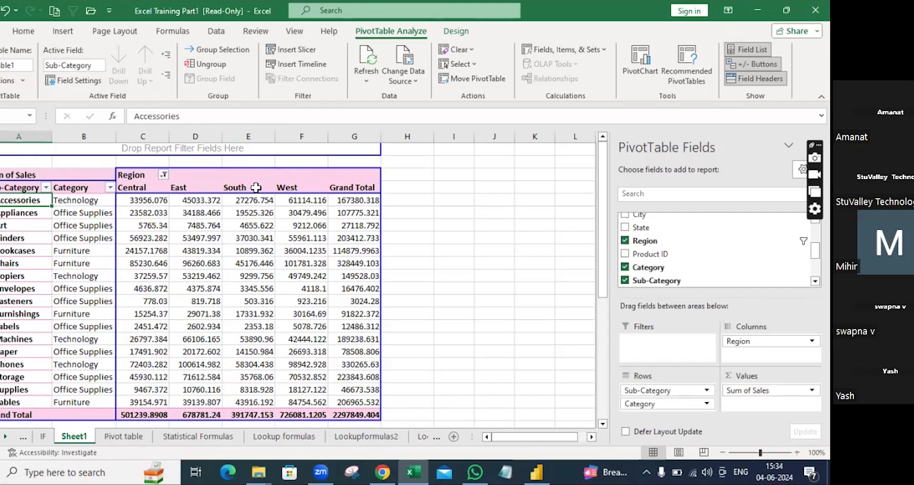
{"action": "mouse_move", "coordinate": [253, 206]}
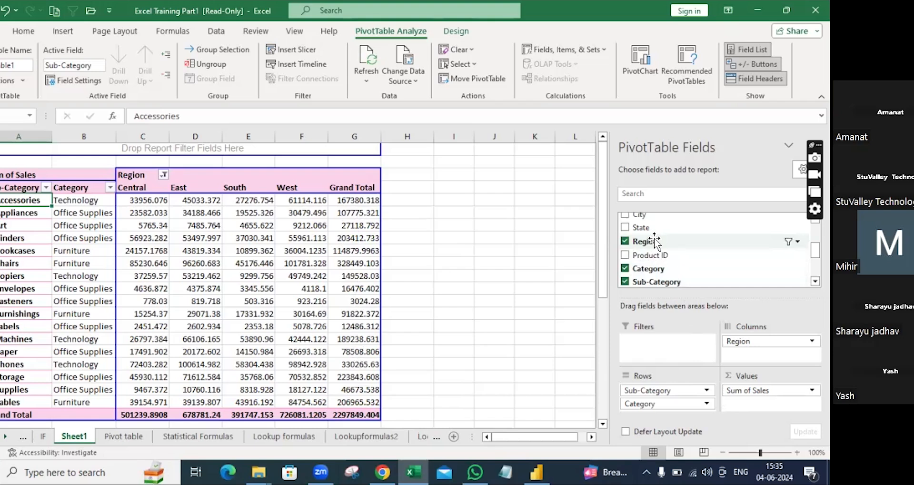
{"action": "left_click_drag", "start_coordinate": [654, 242], "coordinate": [674, 353]}
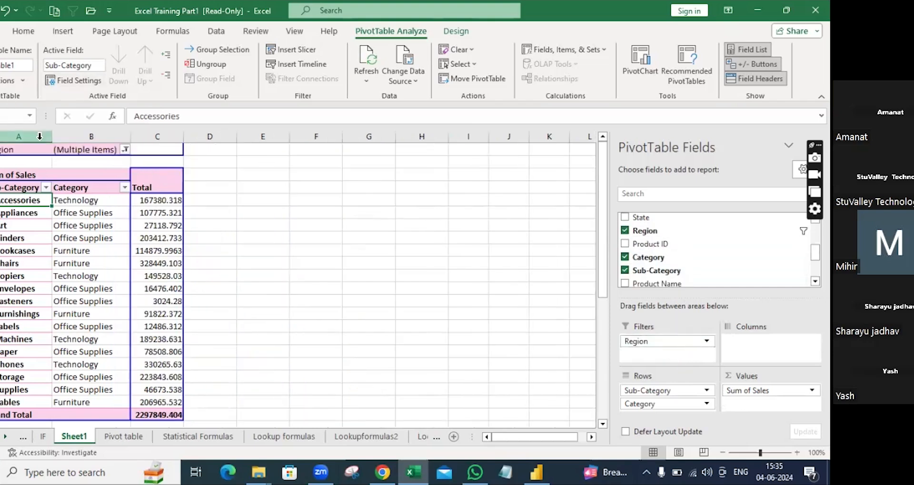
Step: Filter the Region report filter to the East region only
{"action": "left_click", "coordinate": [125, 150]}
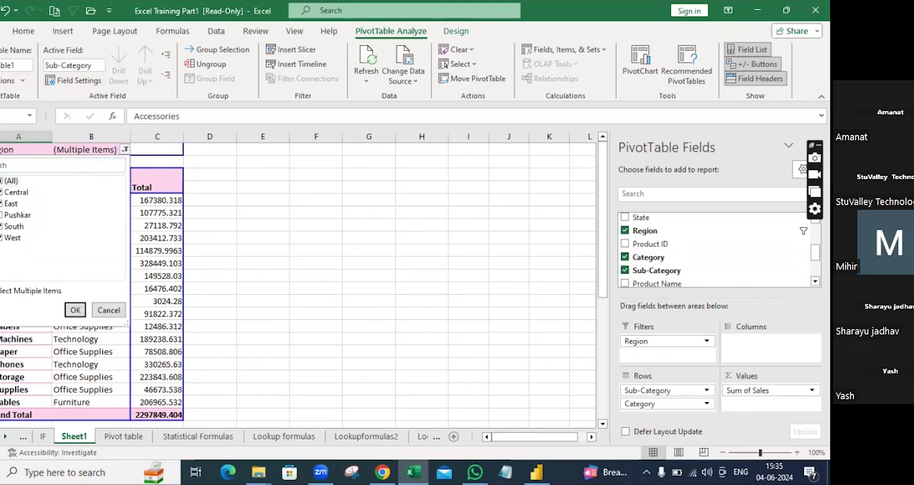
{"action": "left_click", "coordinate": [1, 290]}
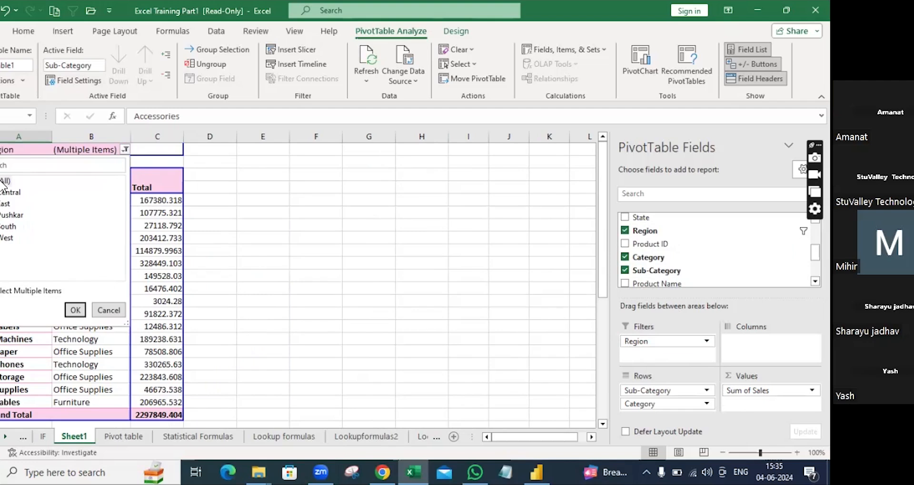
{"action": "left_click", "coordinate": [1, 291]}
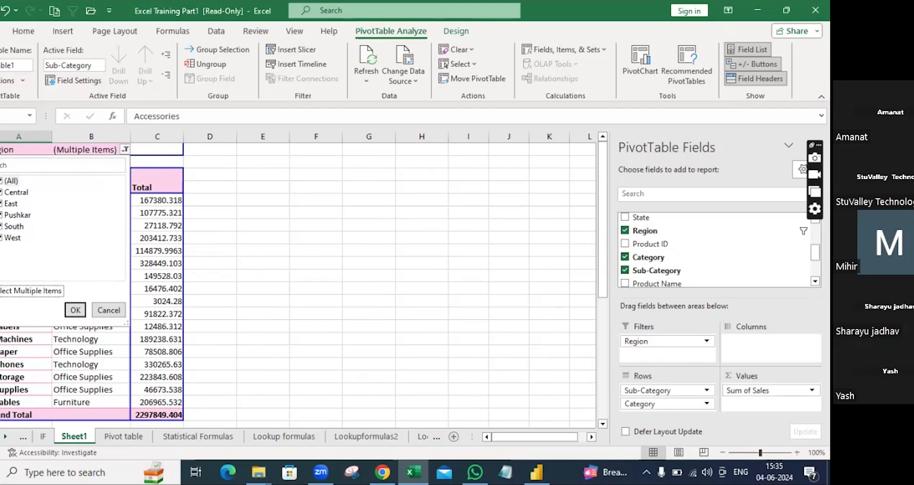
{"action": "left_click", "coordinate": [1, 182]}
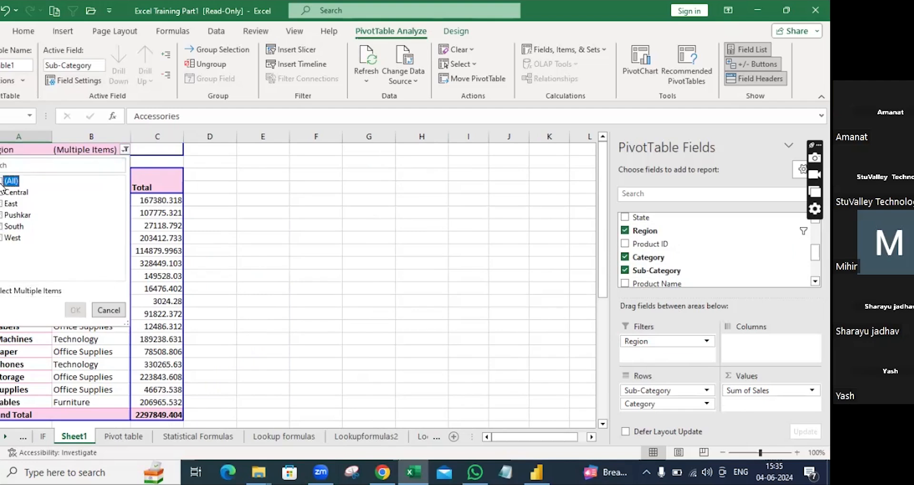
{"action": "left_click", "coordinate": [2, 204]}
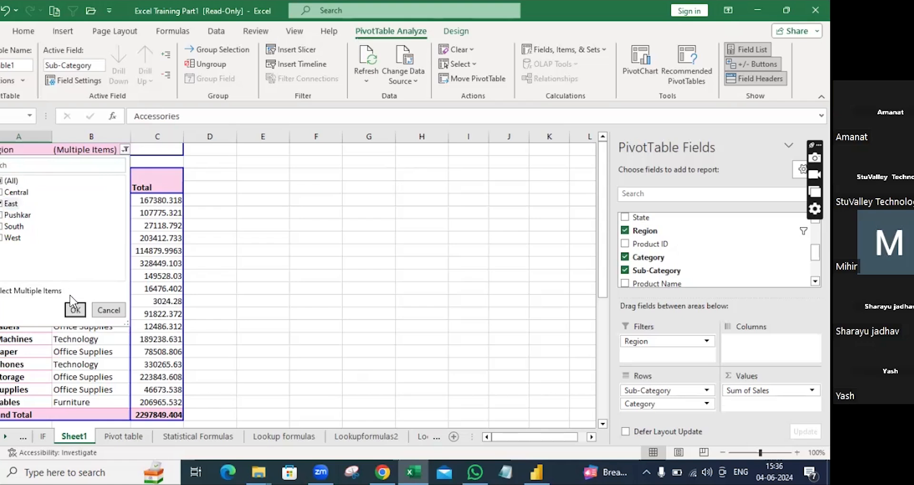
{"action": "left_click", "coordinate": [76, 310]}
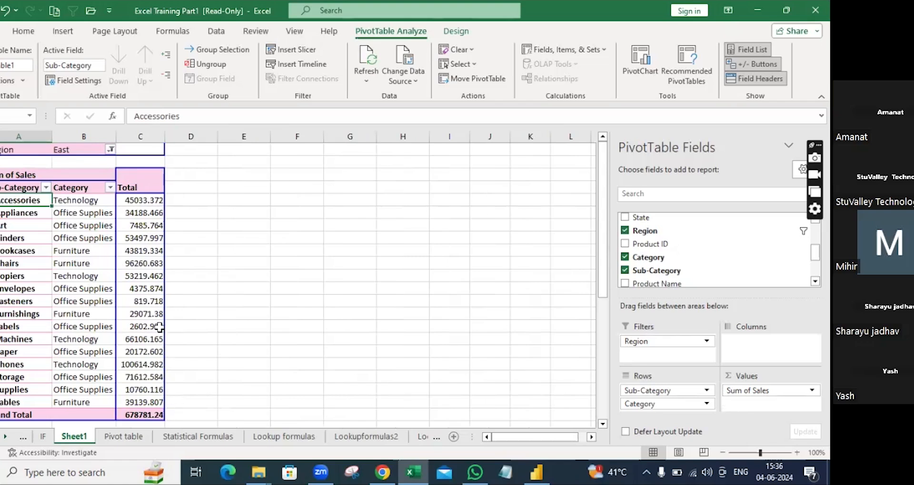
Step: Add South to the Region filter so East and South sales show, totalling 1070528.393
{"action": "left_click", "coordinate": [110, 149]}
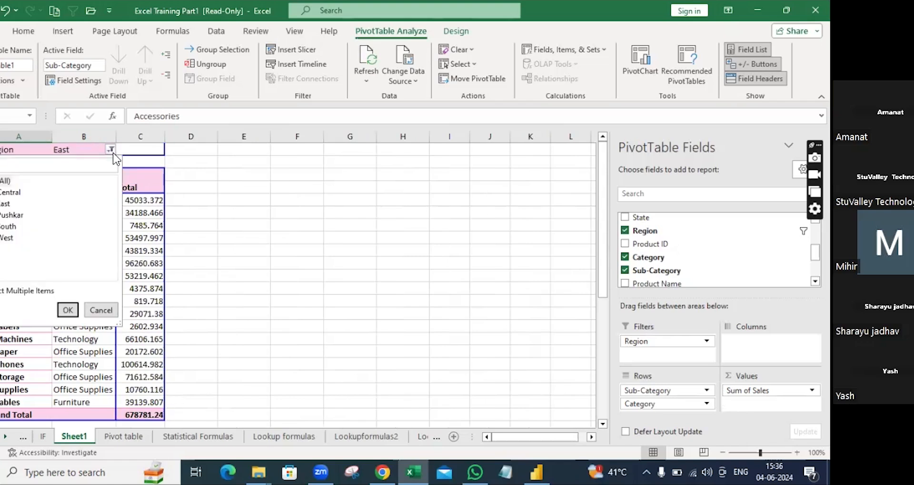
{"action": "left_click", "coordinate": [5, 227]}
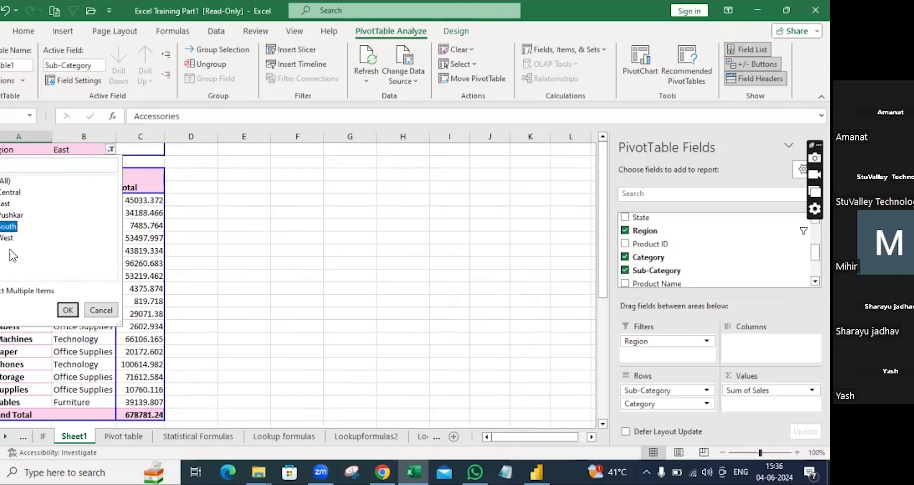
{"action": "left_click", "coordinate": [67, 309]}
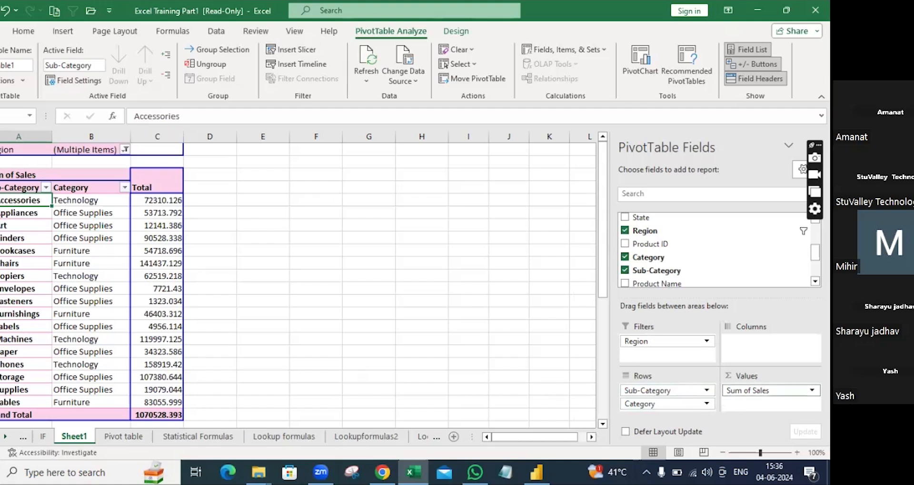
{"action": "left_click", "coordinate": [772, 390]}
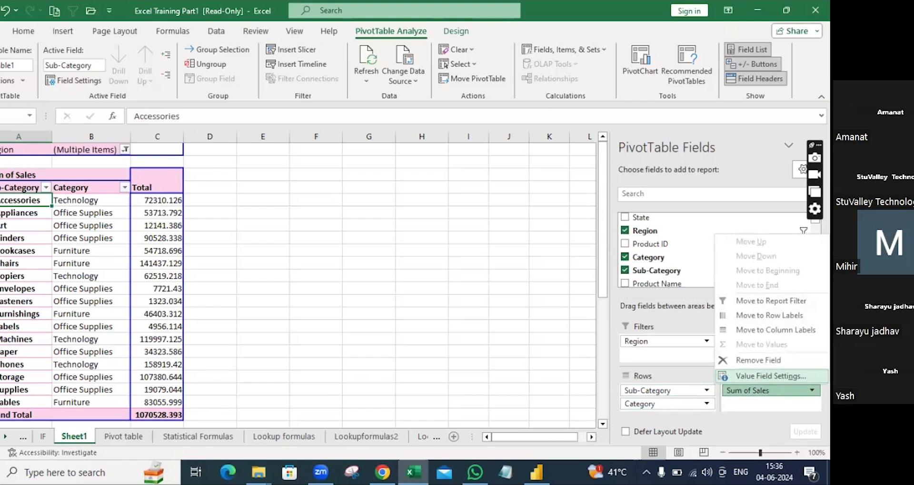
Step: Summarise Sales by Max, then change it to Average
{"action": "left_click", "coordinate": [771, 376]}
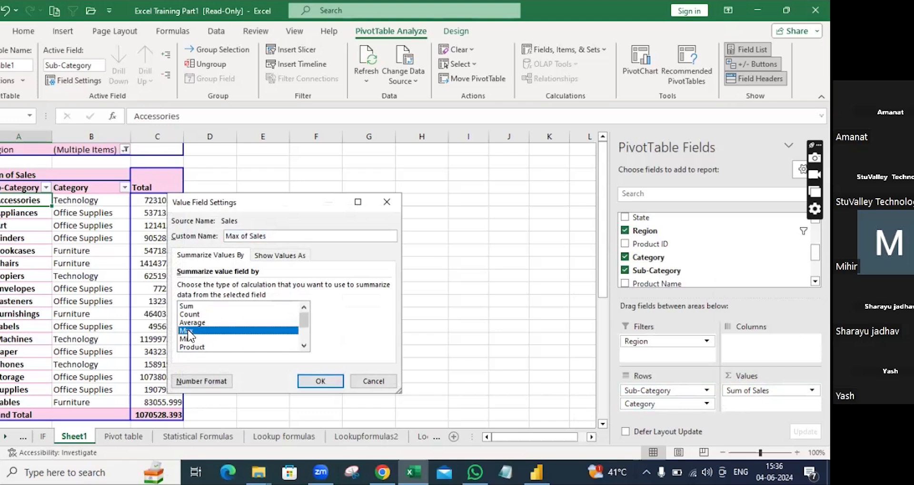
{"action": "left_click", "coordinate": [334, 382]}
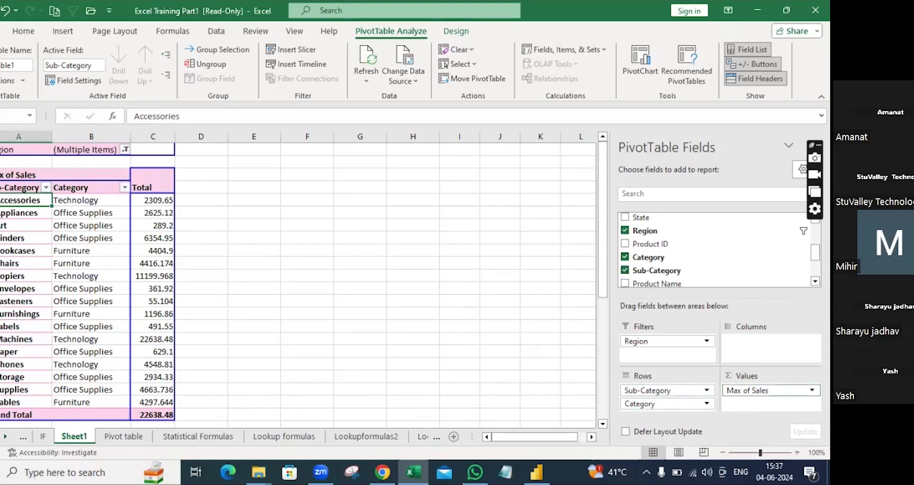
{"action": "left_click", "coordinate": [783, 390]}
{"action": "left_click", "coordinate": [774, 376]}
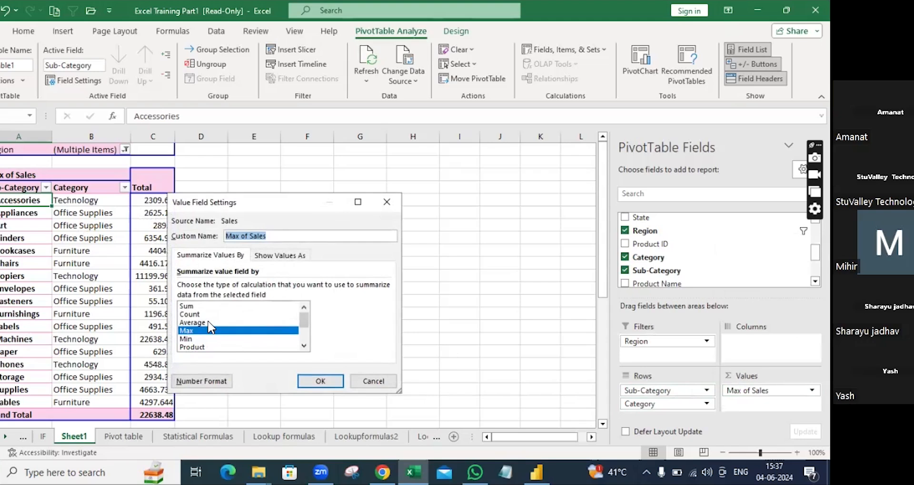
{"action": "left_click", "coordinate": [208, 323]}
{"action": "left_click", "coordinate": [319, 380]}
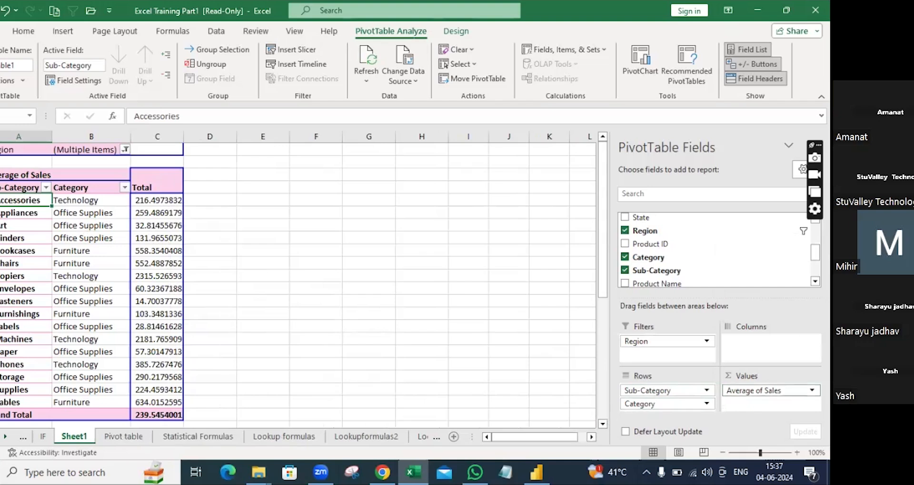
Step: Switch the value field back to Sum of Sales
{"action": "left_click", "coordinate": [812, 390]}
{"action": "left_click", "coordinate": [770, 377]}
{"action": "left_click", "coordinate": [193, 306]}
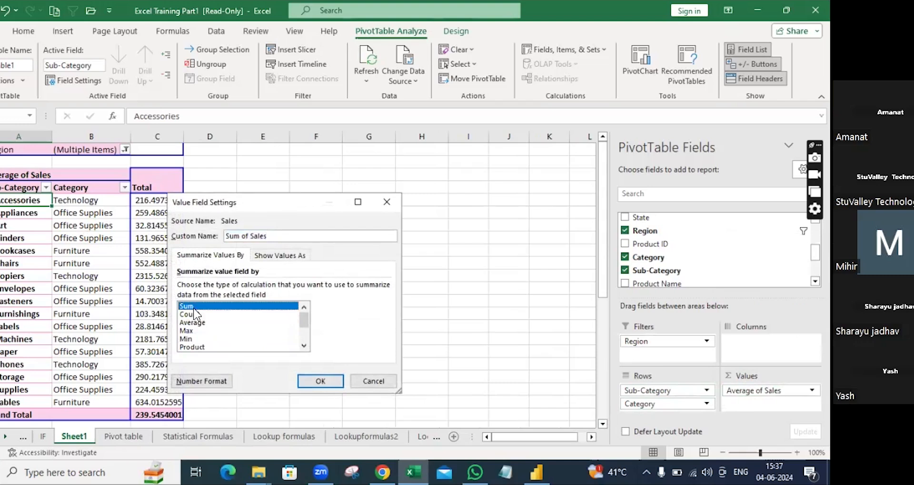
{"action": "left_click", "coordinate": [336, 384]}
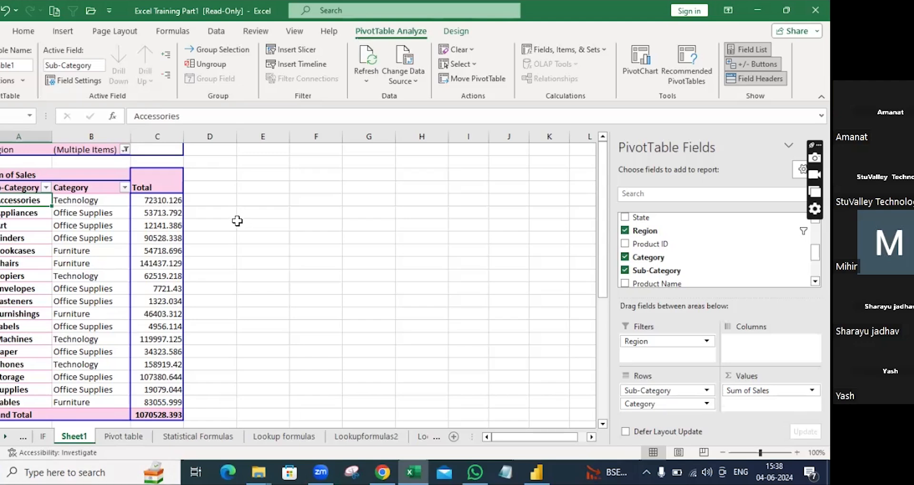
Step: Drag Region out of the Filters area so Sum of Sales covers all regions, totalling 2298092.564
{"action": "scroll", "coordinate": [228, 230], "scroll_direction": "down", "scroll_amount": 2}
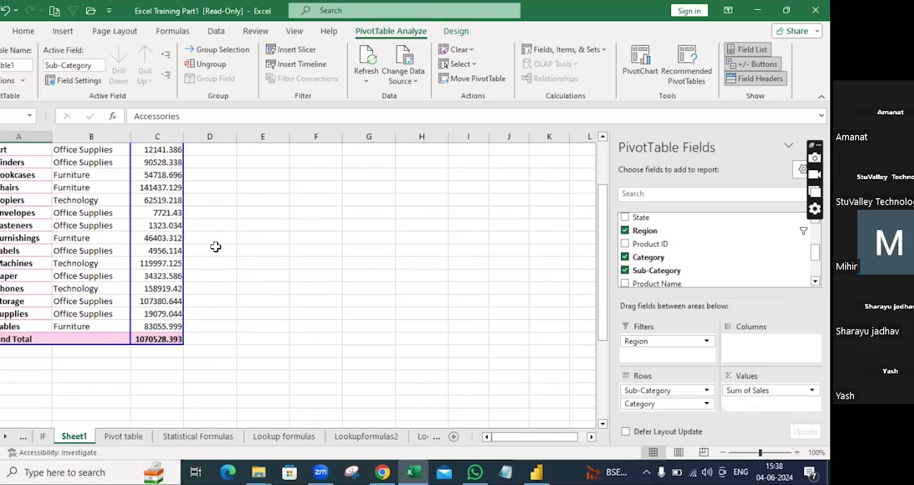
{"action": "scroll", "coordinate": [235, 265], "scroll_direction": "up", "scroll_amount": 2}
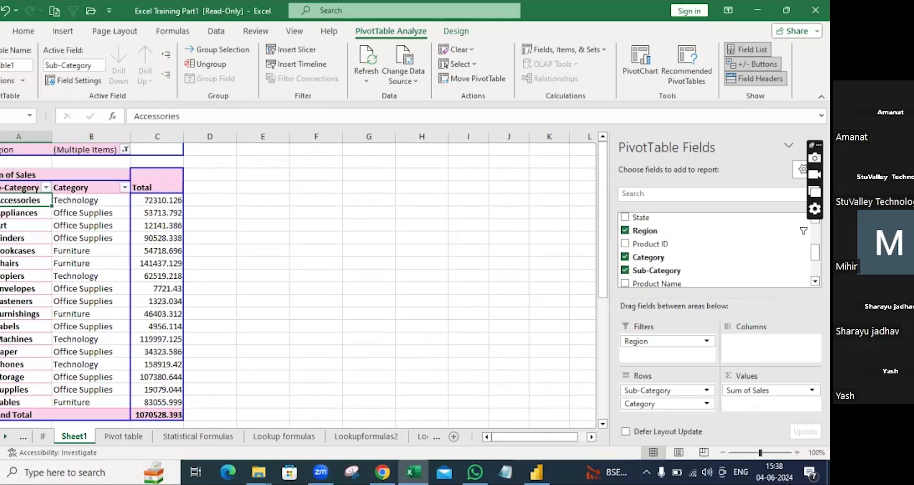
{"action": "left_click_drag", "start_coordinate": [653, 341], "coordinate": [686, 258]}
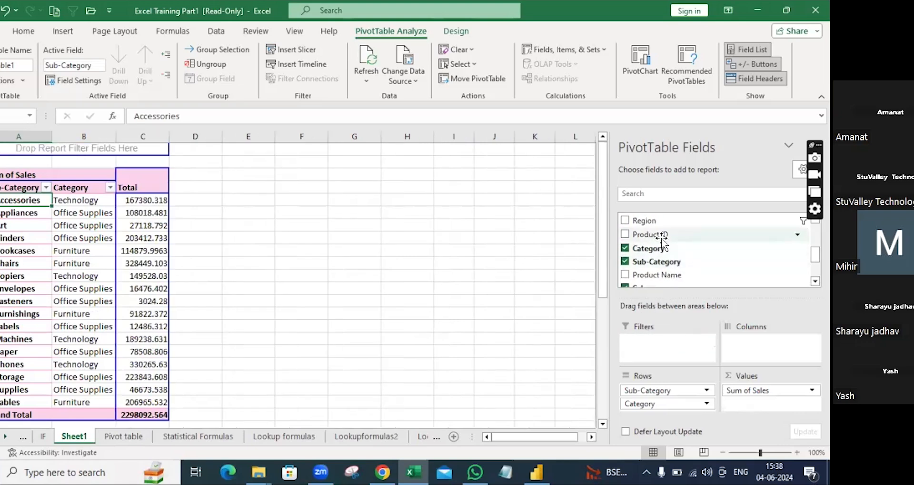
Step: Drag Segment into the Filters area, leaving it at (All) with the total still 2298092.564
{"action": "scroll", "coordinate": [662, 243], "scroll_direction": "down", "scroll_amount": 2}
{"action": "scroll", "coordinate": [670, 268], "scroll_direction": "up", "scroll_amount": 1}
{"action": "scroll", "coordinate": [670, 267], "scroll_direction": "up", "scroll_amount": 3}
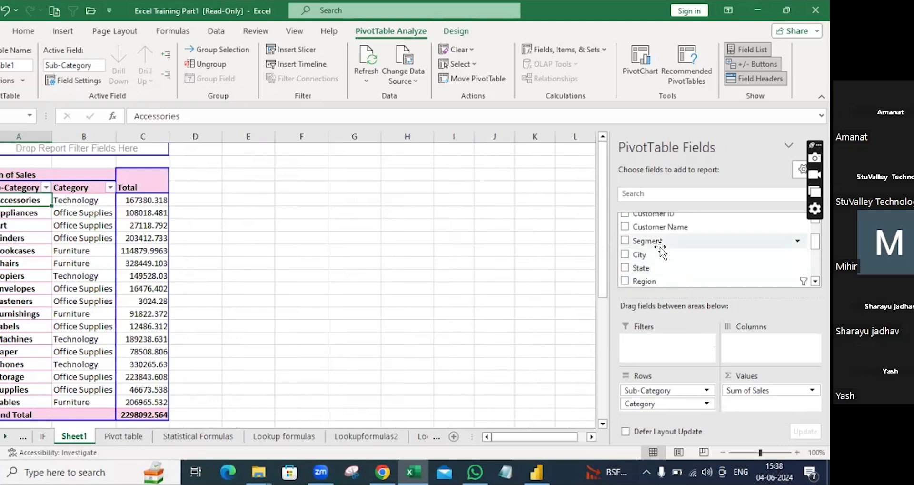
{"action": "left_click_drag", "start_coordinate": [660, 245], "coordinate": [644, 354]}
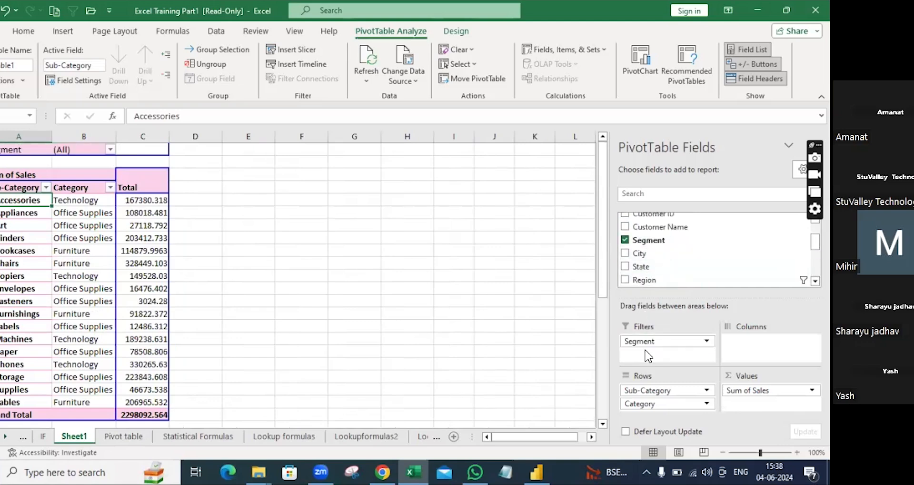
Step: Filter the pivot's Segment field to Home Office only, using Select Multiple Items
{"action": "left_click", "coordinate": [110, 149]}
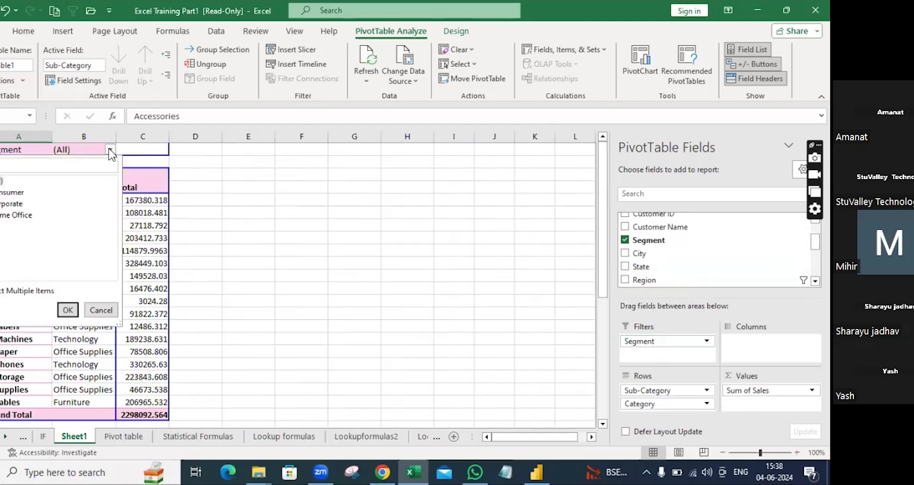
{"action": "left_click", "coordinate": [253, 246]}
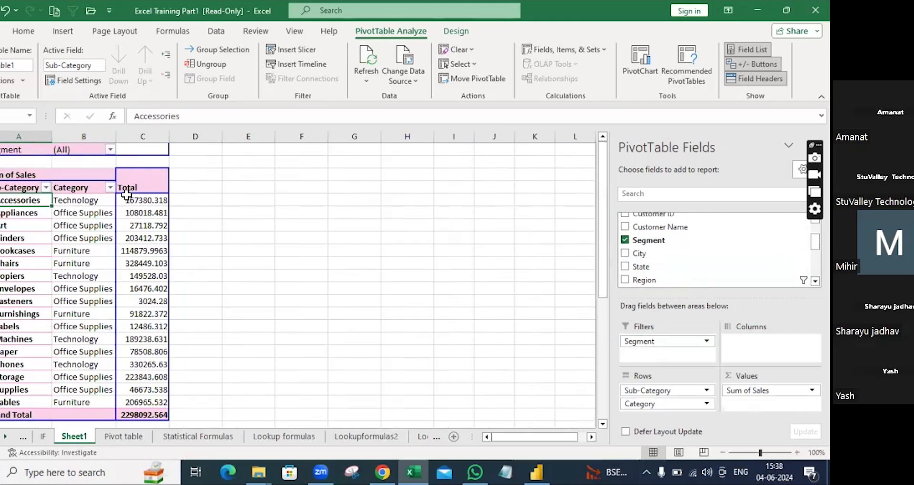
{"action": "mouse_move", "coordinate": [126, 194]}
{"action": "left_click", "coordinate": [113, 150]}
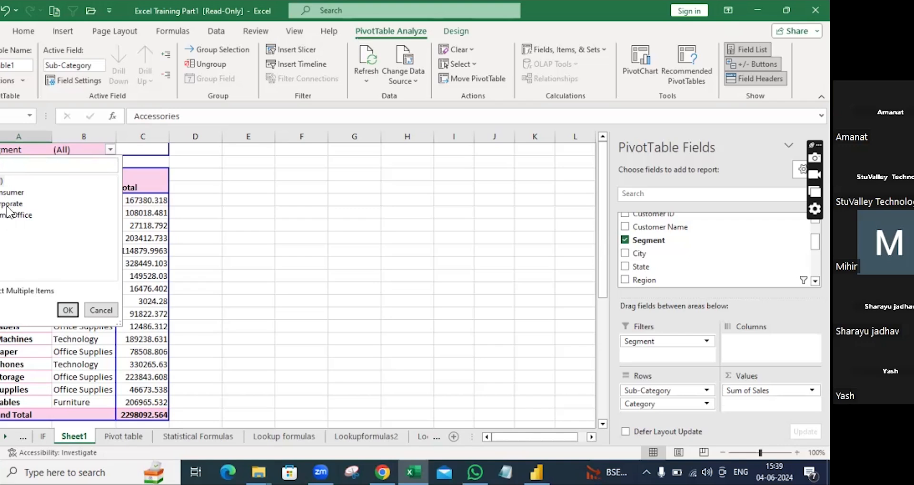
{"action": "left_click", "coordinate": [2, 290]}
{"action": "left_click", "coordinate": [1, 181]}
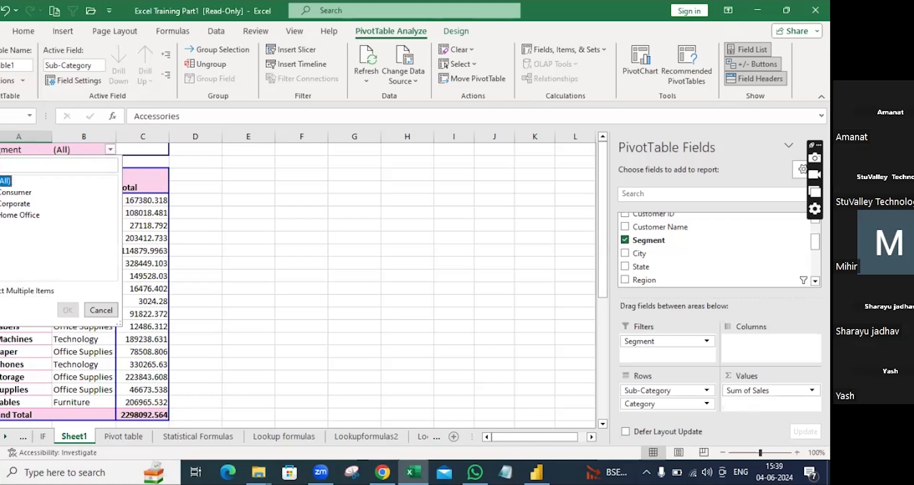
{"action": "left_click", "coordinate": [2, 215]}
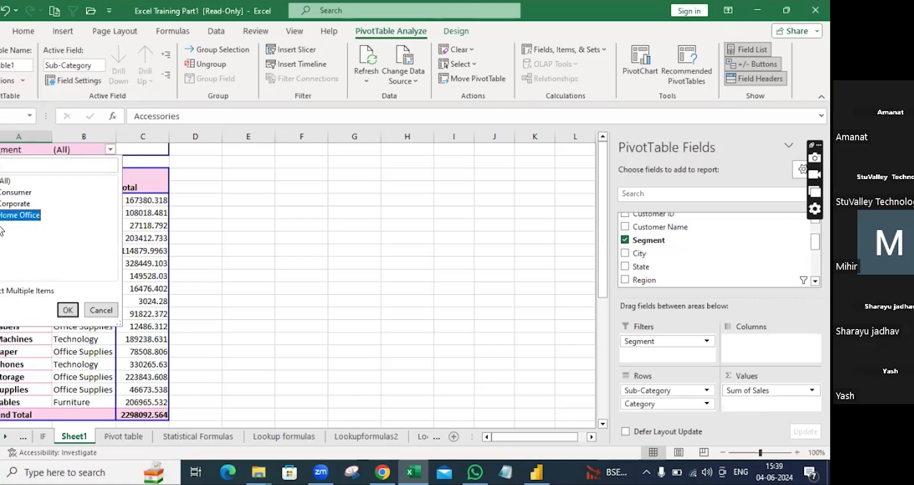
{"action": "left_click", "coordinate": [67, 309]}
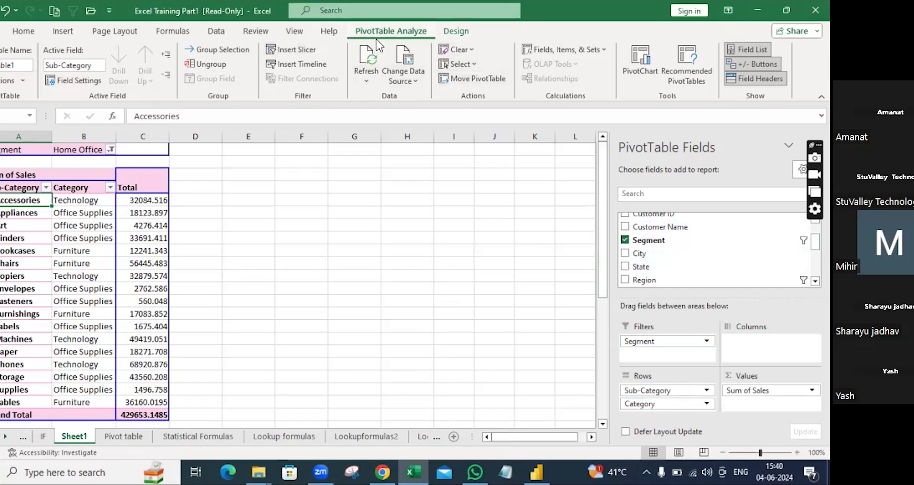
Step: Try lavender, pink and grey PivotTable styles, then settle on the light blue style
{"action": "left_click", "coordinate": [458, 31]}
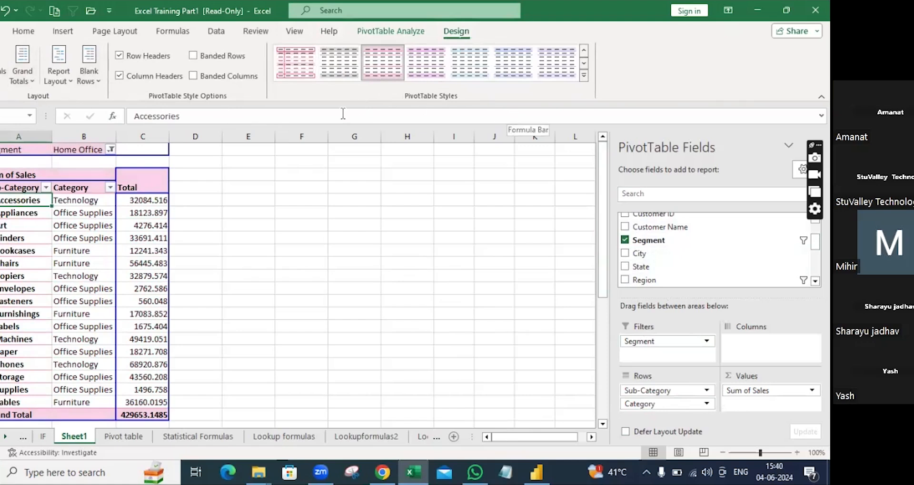
{"action": "left_click", "coordinate": [425, 69]}
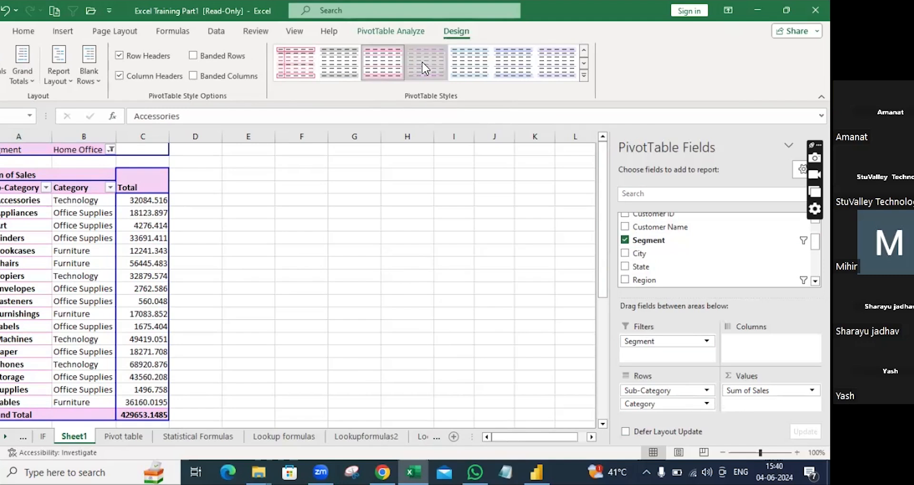
{"action": "left_click", "coordinate": [469, 66]}
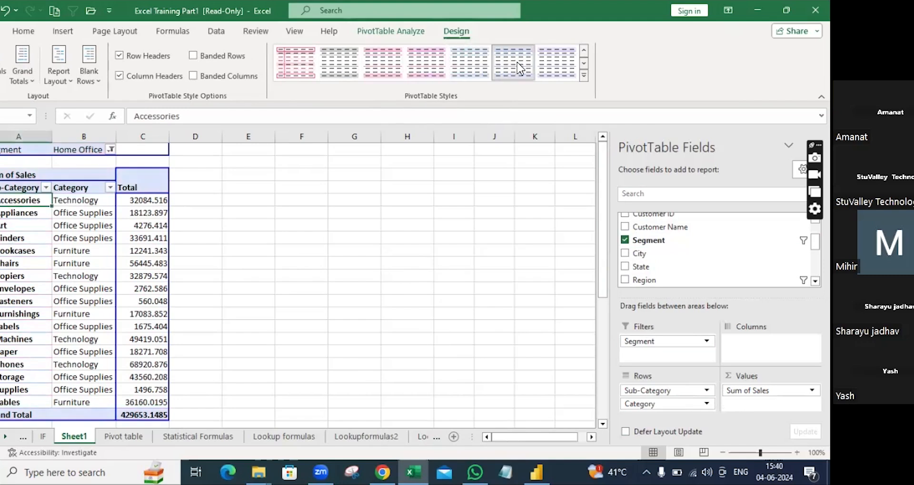
{"action": "left_click", "coordinate": [548, 67]}
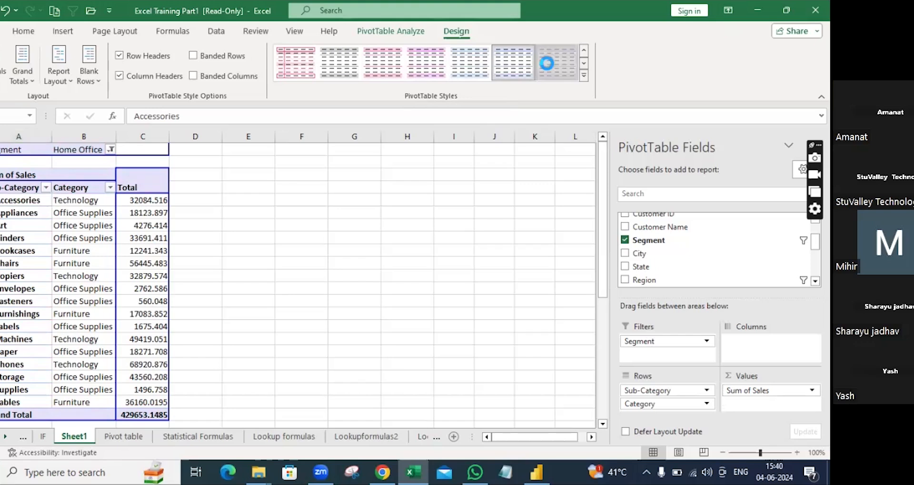
{"action": "left_click", "coordinate": [303, 63]}
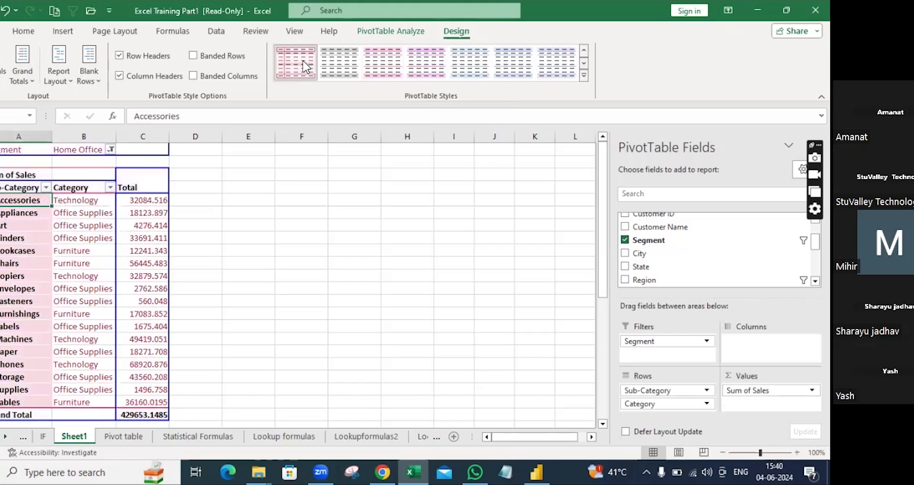
{"action": "left_click", "coordinate": [340, 63]}
{"action": "left_click", "coordinate": [379, 65]}
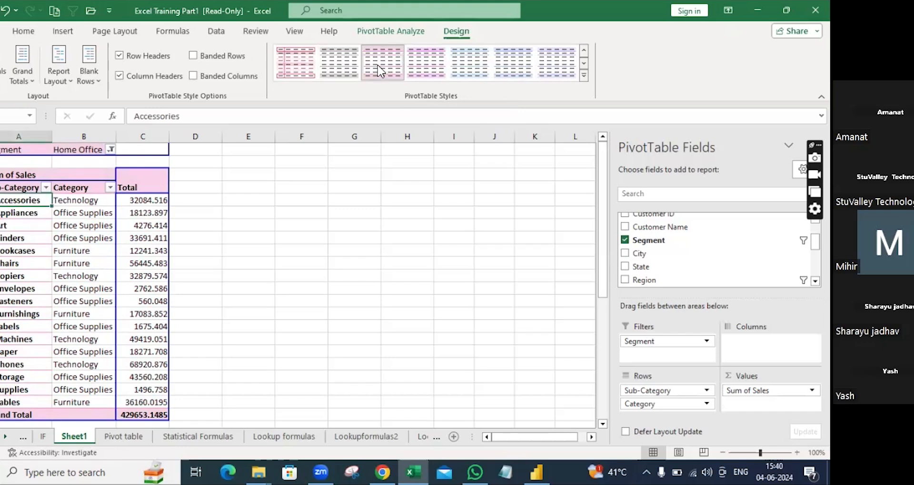
{"action": "left_click", "coordinate": [434, 70]}
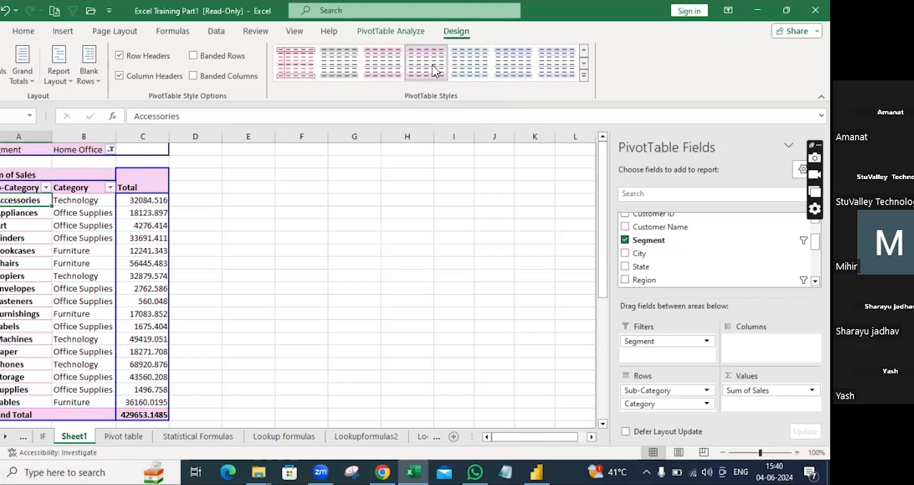
{"action": "left_click", "coordinate": [477, 67]}
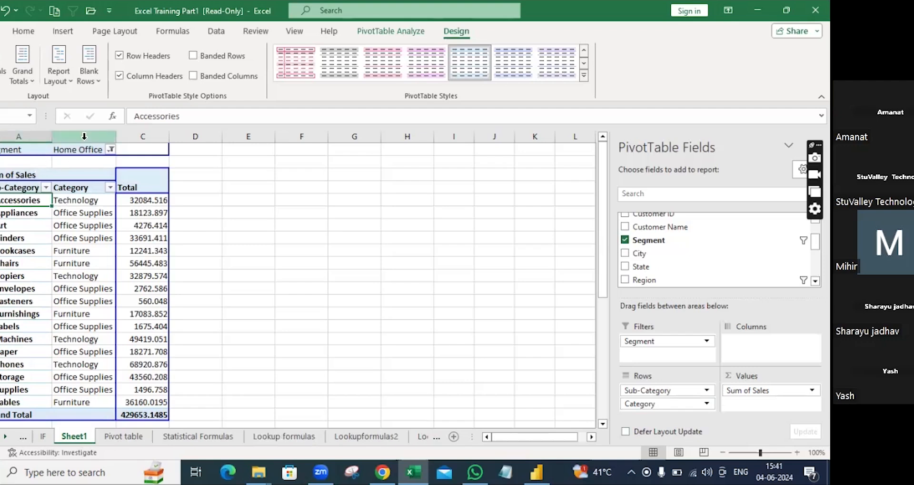
Step: Switch the pivot from banded rows to banded columns, keeping row and column headers on
{"action": "left_click", "coordinate": [119, 55]}
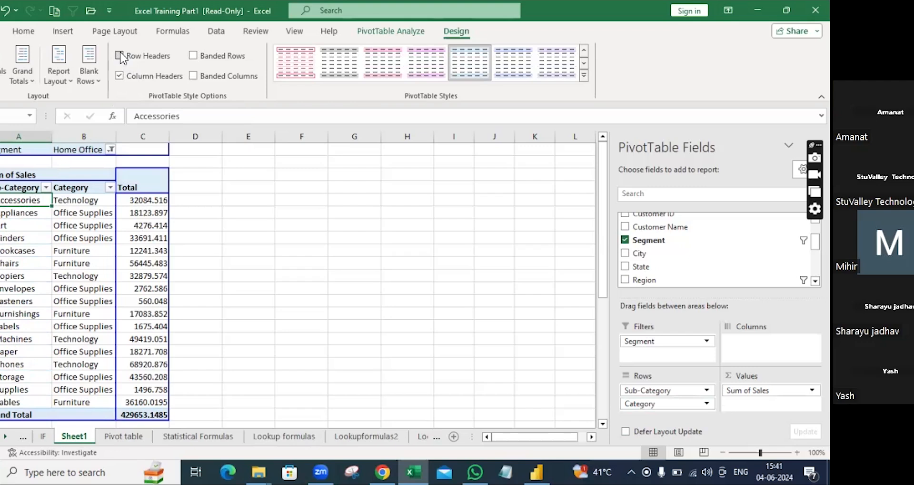
{"action": "left_click", "coordinate": [120, 55]}
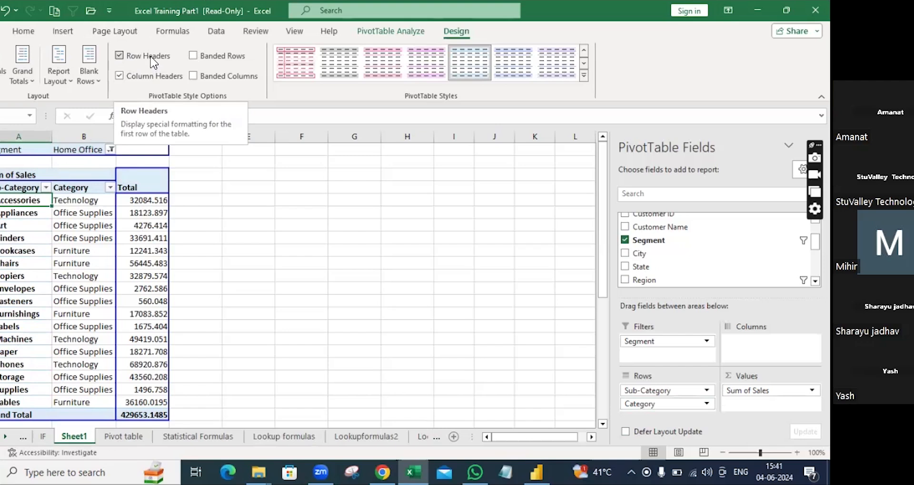
{"action": "left_click", "coordinate": [193, 55]}
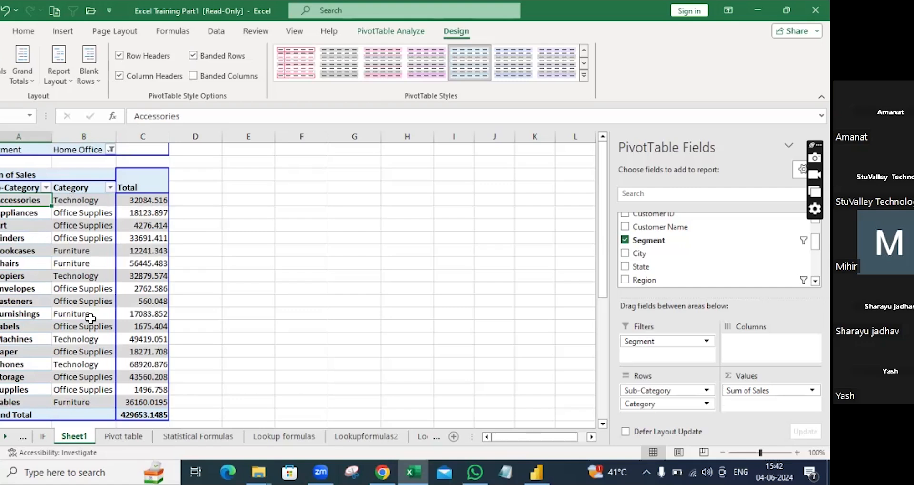
{"action": "left_click", "coordinate": [120, 77]}
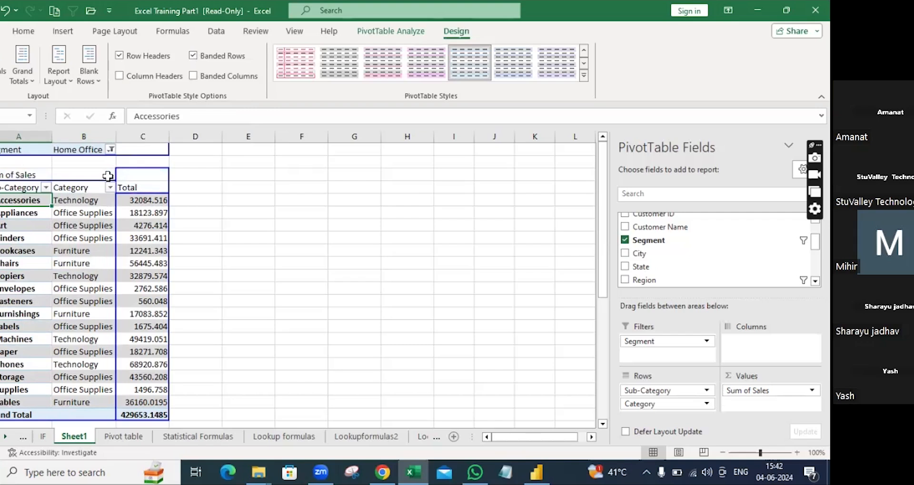
{"action": "left_click", "coordinate": [121, 82]}
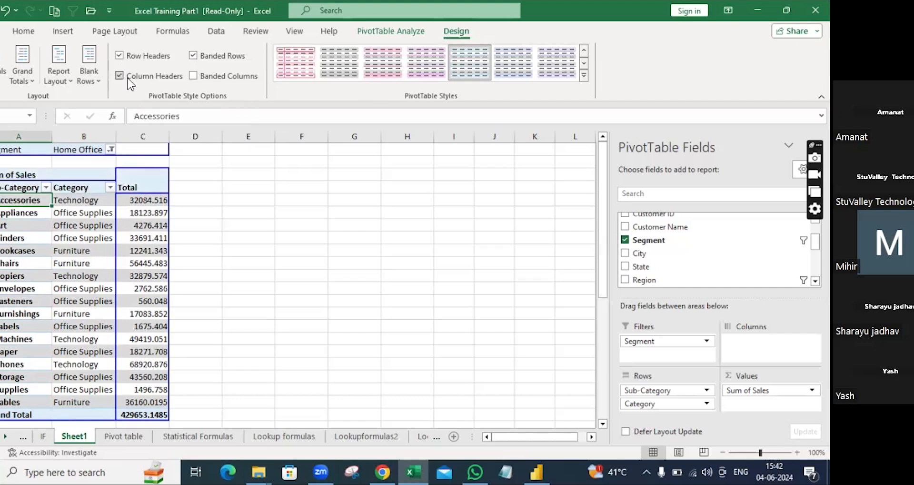
{"action": "left_click", "coordinate": [195, 77]}
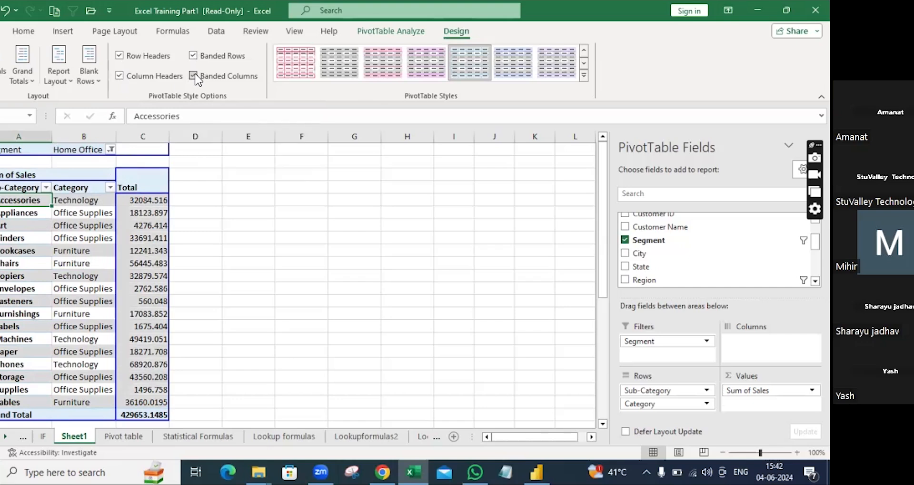
{"action": "left_click", "coordinate": [193, 55]}
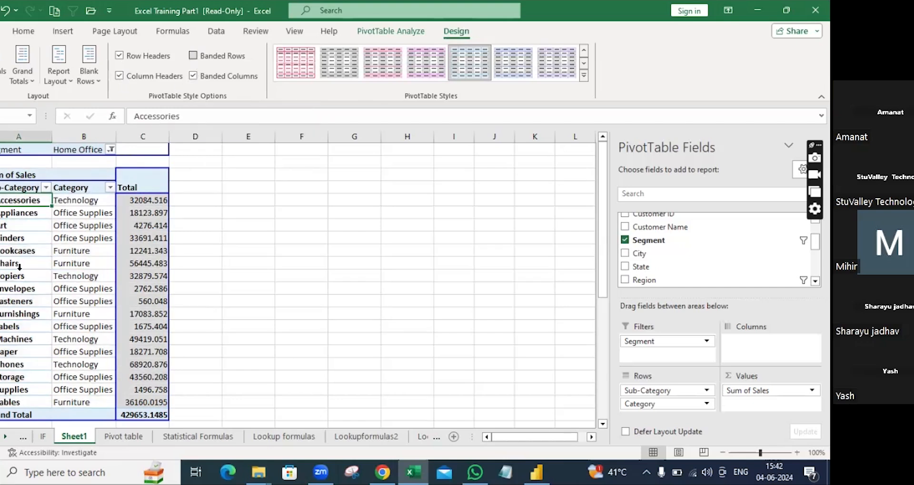
Step: Deselect the pivot, then select the Furniture rows to review the layout
{"action": "left_click", "coordinate": [212, 224]}
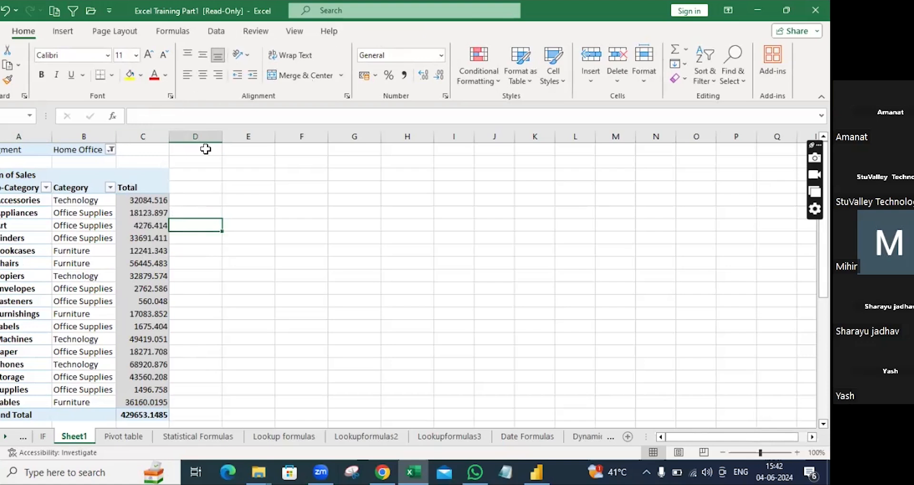
{"action": "left_click", "coordinate": [67, 263]}
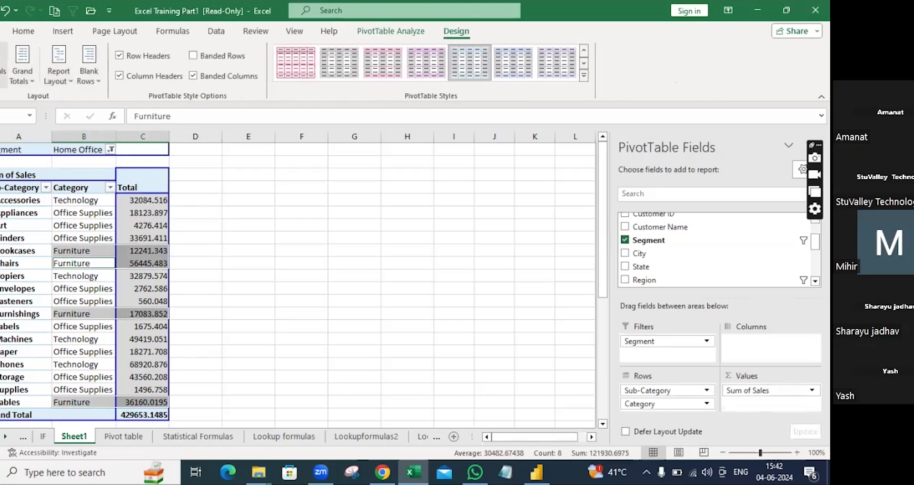
{"action": "left_click", "coordinate": [2, 72]}
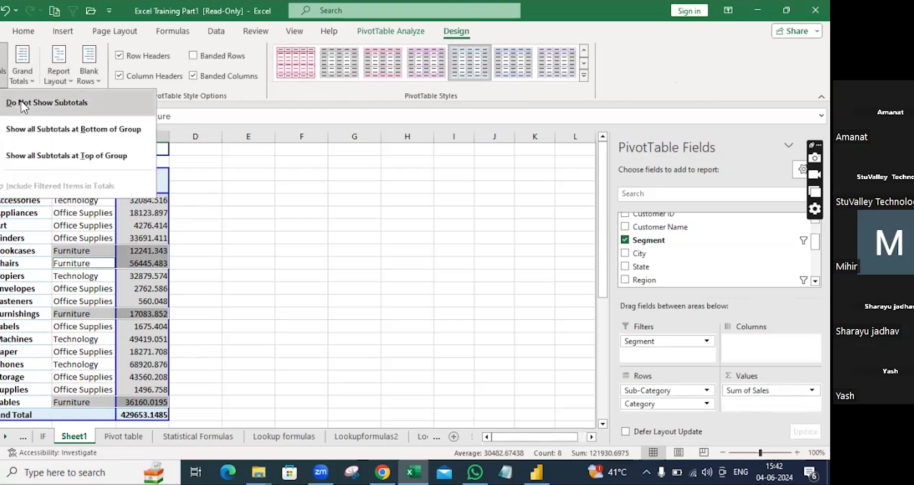
Step: Show subtotals at the bottom of each sub-category group, after briefly trying top placement
{"action": "left_click", "coordinate": [28, 131]}
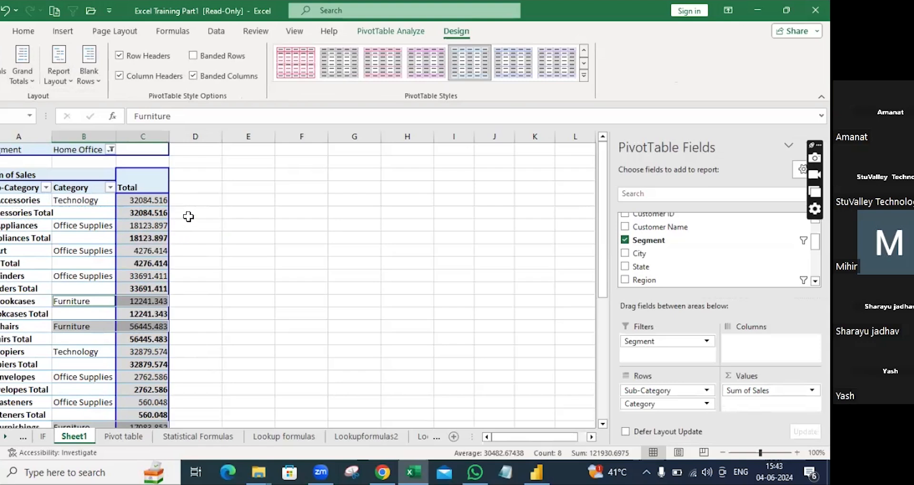
{"action": "left_click", "coordinate": [3, 66]}
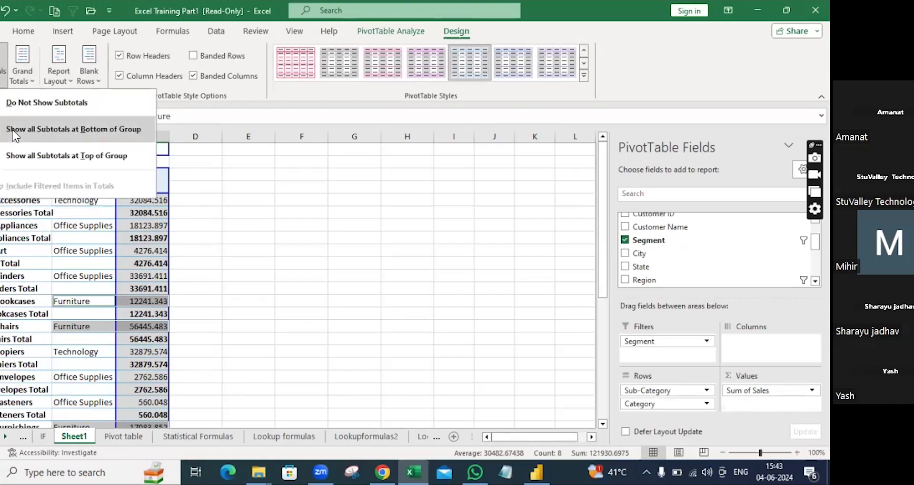
{"action": "left_click", "coordinate": [16, 159]}
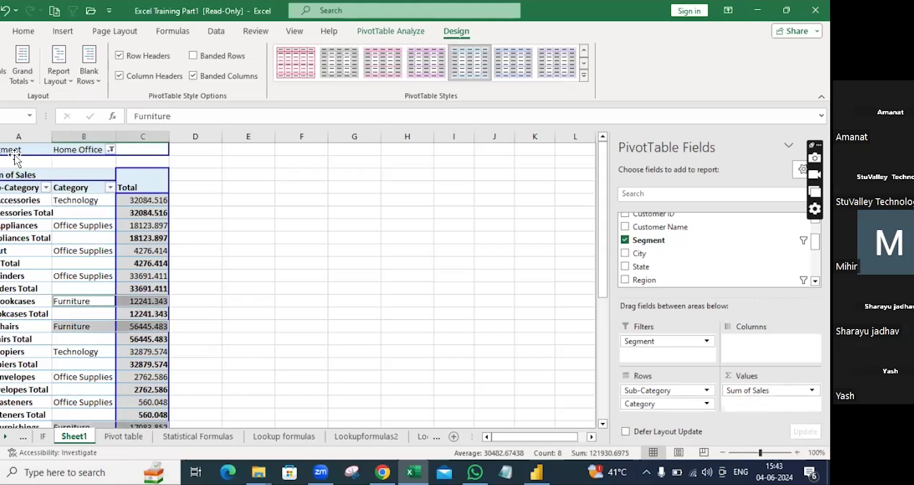
{"action": "left_click", "coordinate": [4, 72]}
{"action": "left_click", "coordinate": [16, 159]}
{"action": "left_click", "coordinate": [4, 72]}
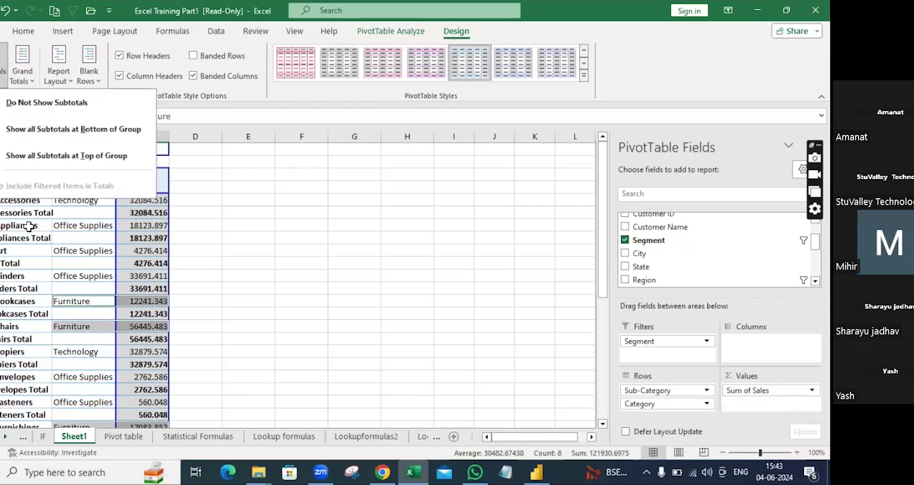
{"action": "key", "text": "Escape"}
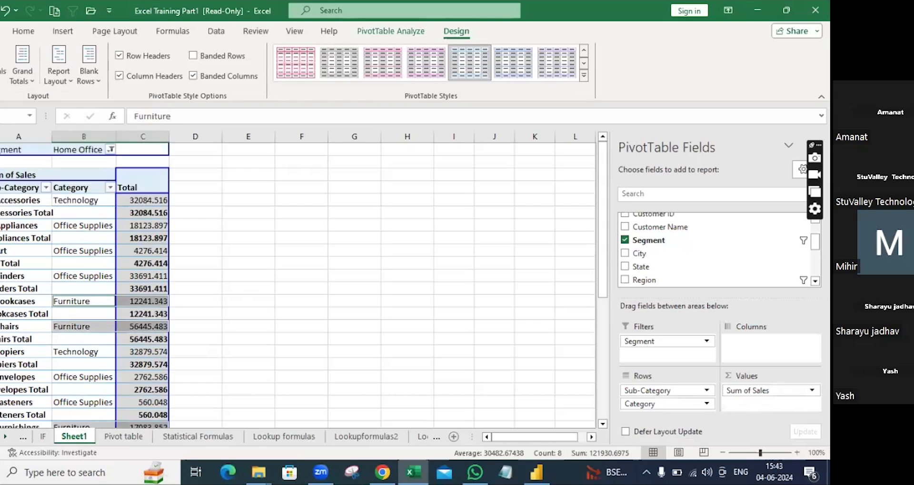
{"action": "scroll", "coordinate": [3, 162], "scroll_direction": "down", "scroll_amount": 2}
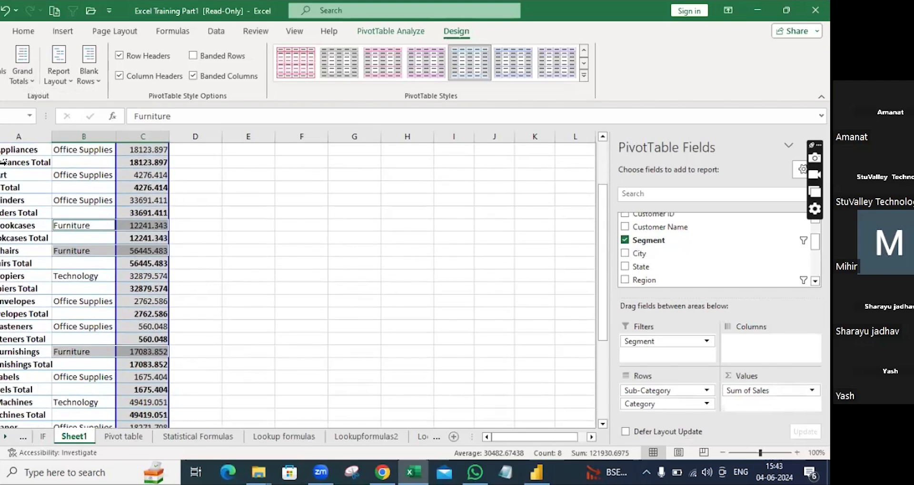
{"action": "scroll", "coordinate": [2, 162], "scroll_direction": "down", "scroll_amount": 1}
{"action": "scroll", "coordinate": [2, 162], "scroll_direction": "up", "scroll_amount": 4}
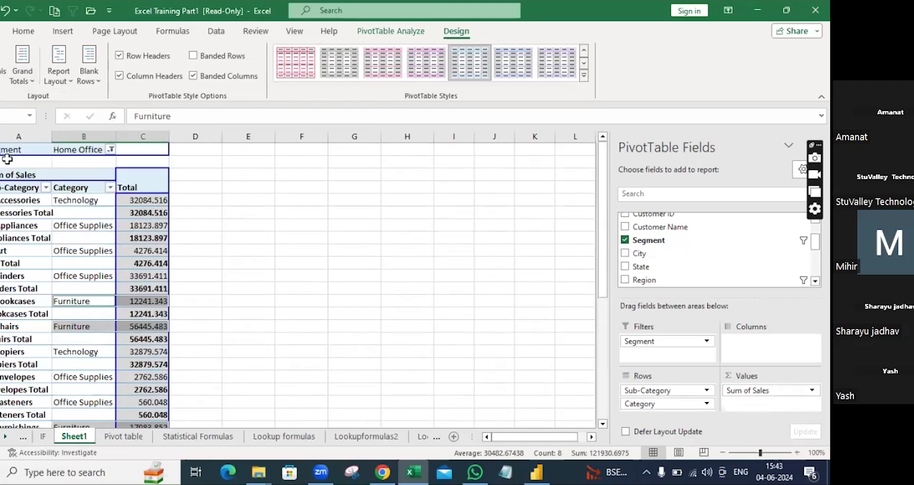
{"action": "left_click", "coordinate": [19, 67]}
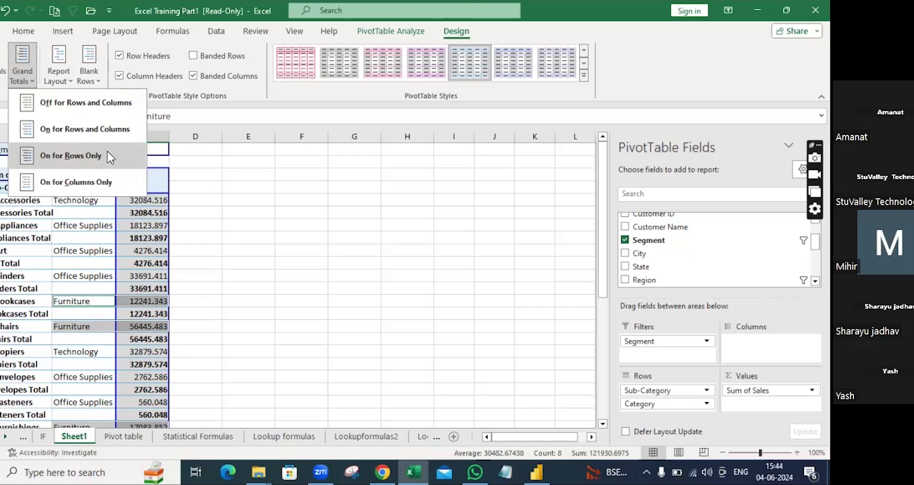
{"action": "scroll", "coordinate": [214, 307], "scroll_direction": "down", "scroll_amount": 7}
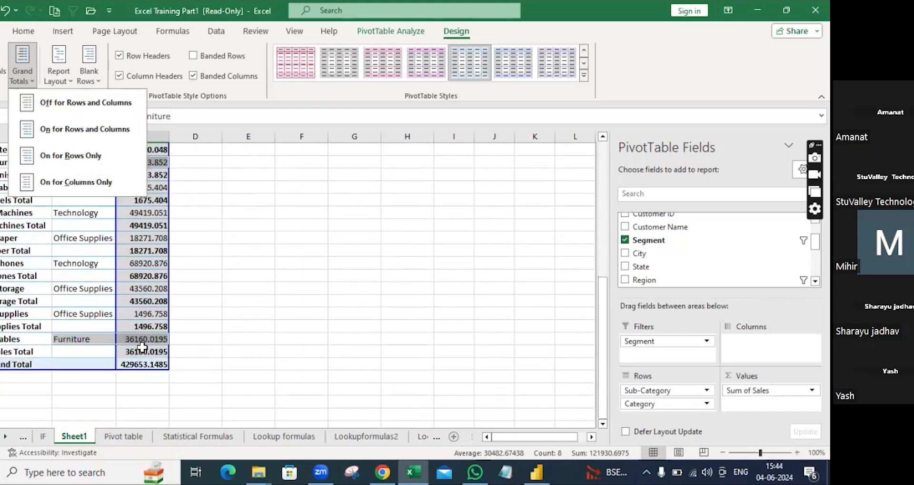
{"action": "scroll", "coordinate": [142, 347], "scroll_direction": "up", "scroll_amount": 7}
{"action": "left_click", "coordinate": [216, 252]}
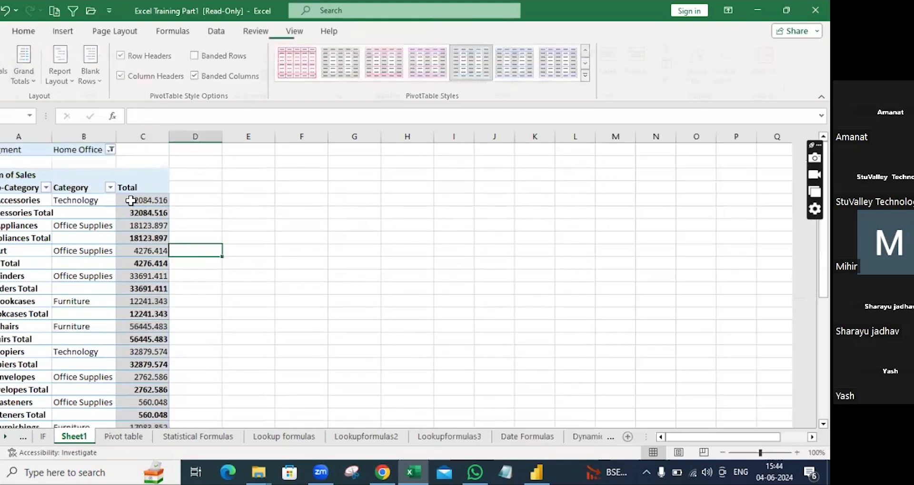
{"action": "scroll", "coordinate": [145, 343], "scroll_direction": "down", "scroll_amount": 6}
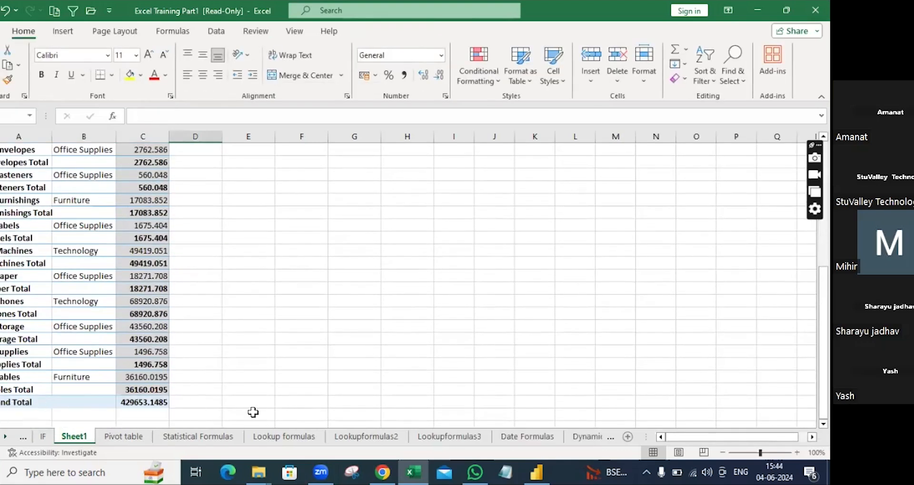
Step: Set Grand Totals to On for Rows Only, then to On for Columns Only
{"action": "left_click", "coordinate": [98, 224]}
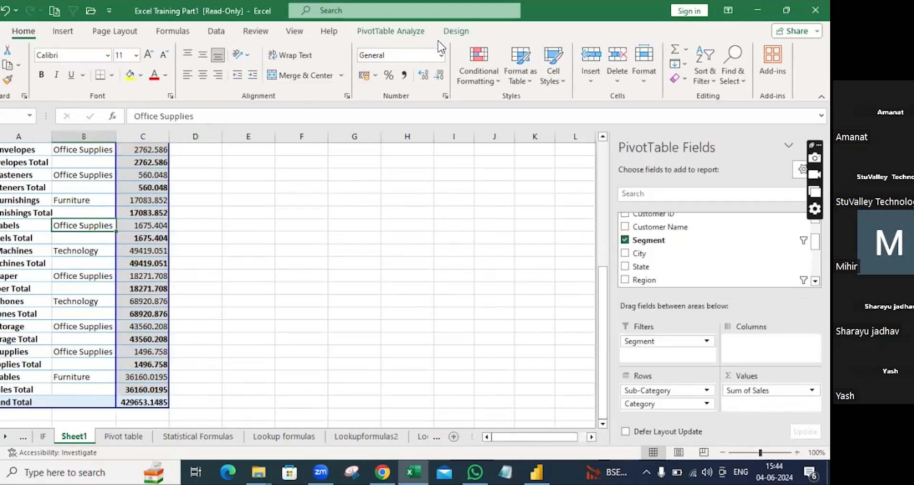
{"action": "left_click", "coordinate": [454, 31]}
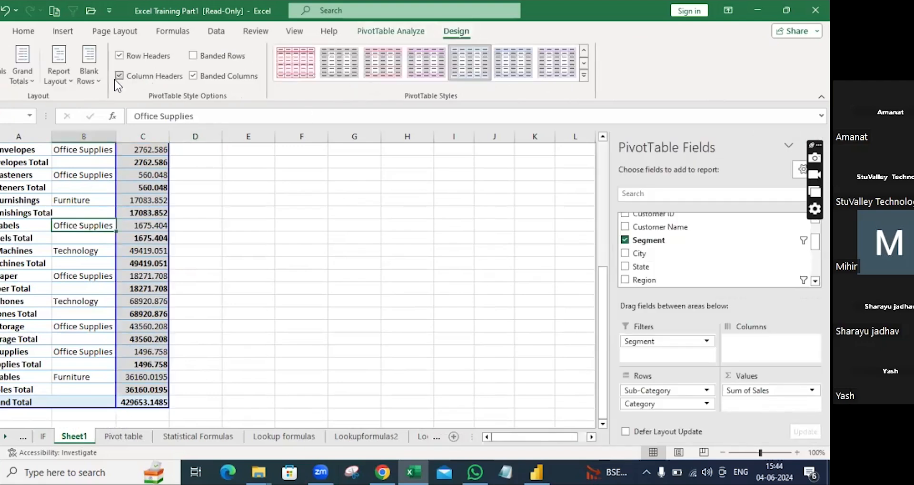
{"action": "left_click", "coordinate": [22, 65]}
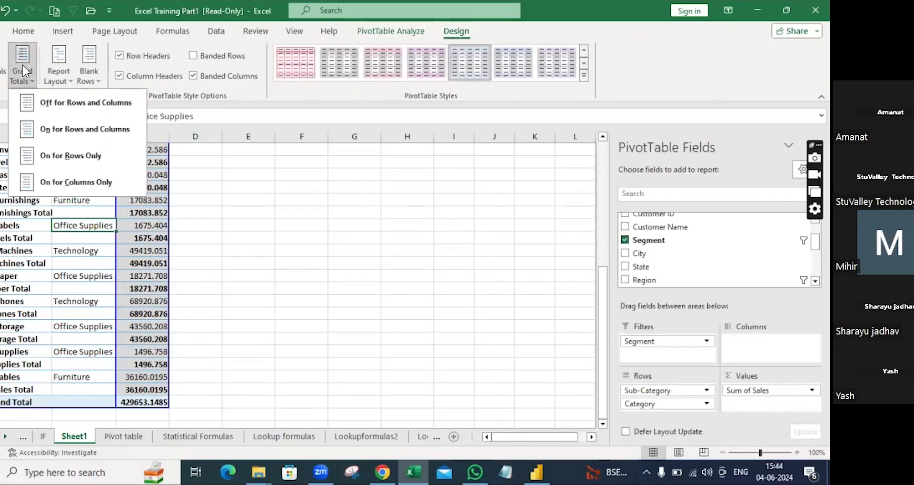
{"action": "left_click", "coordinate": [82, 163]}
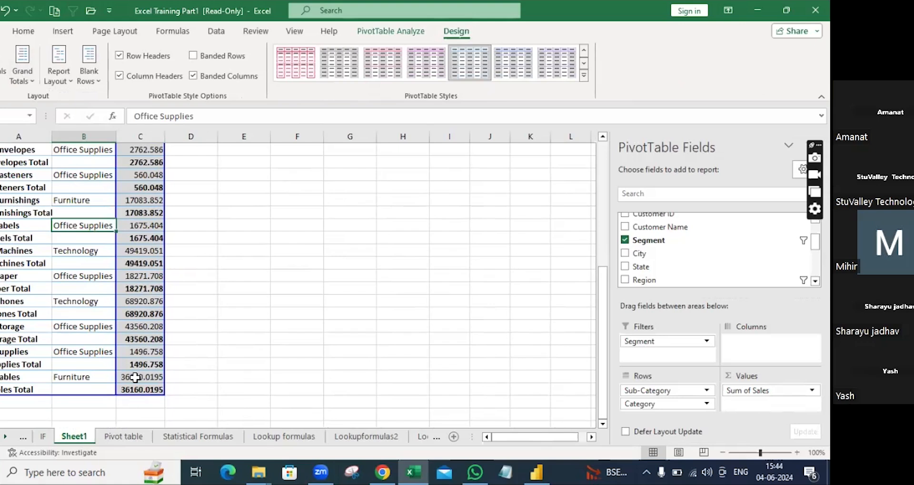
{"action": "left_click", "coordinate": [20, 75]}
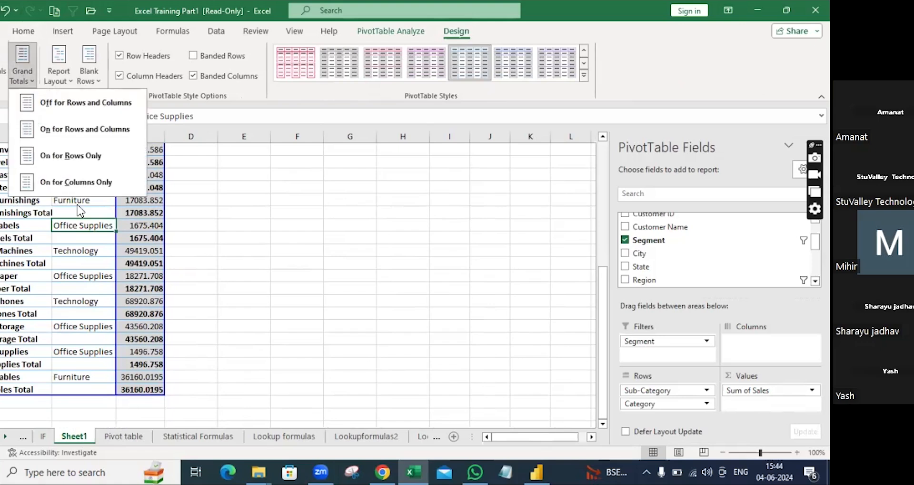
{"action": "left_click", "coordinate": [78, 182]}
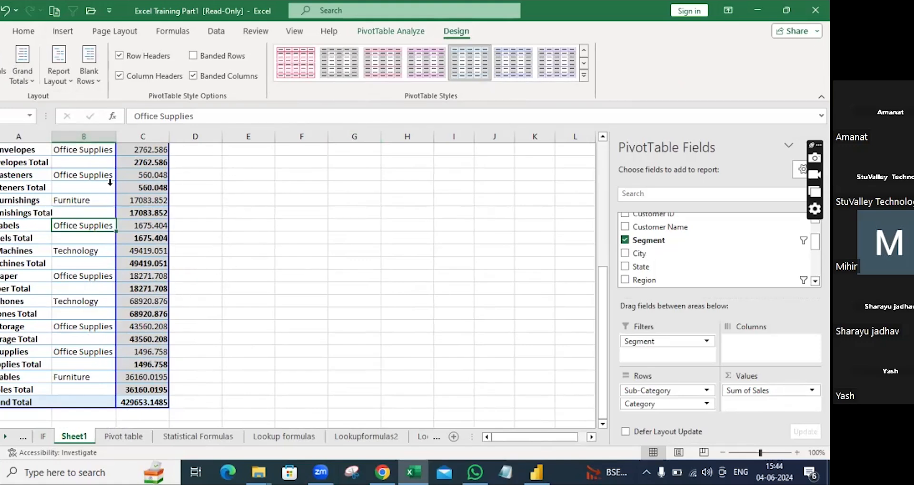
{"action": "scroll", "coordinate": [95, 178], "scroll_direction": "up", "scroll_amount": 6}
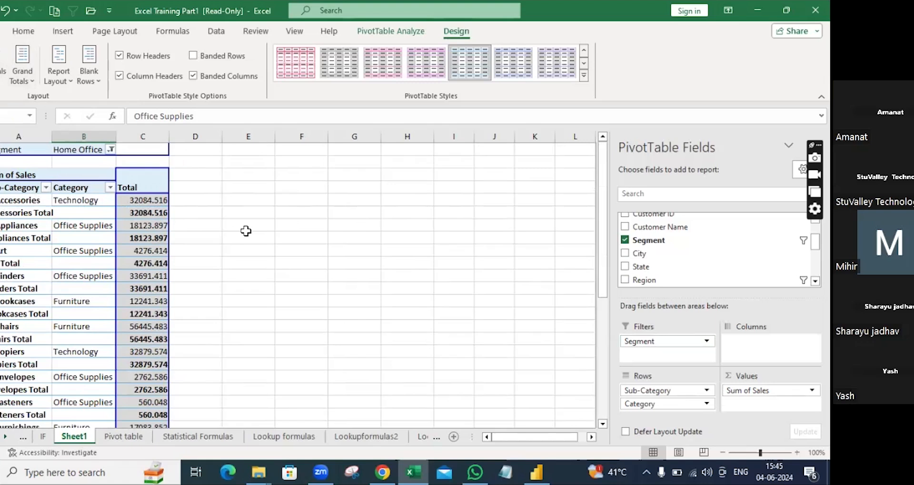
Step: Select the Office Supplies cell and switch to the PivotTable Analyze tools
{"action": "left_click", "coordinate": [92, 276]}
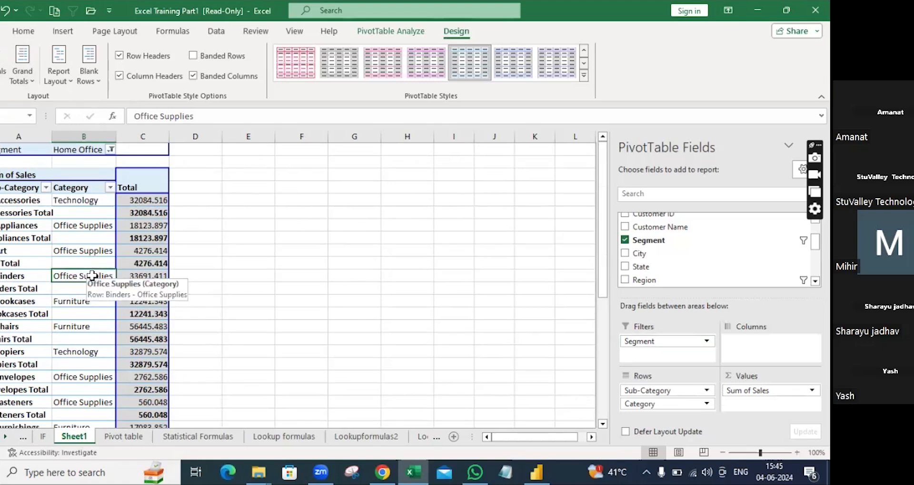
{"action": "left_click", "coordinate": [393, 32]}
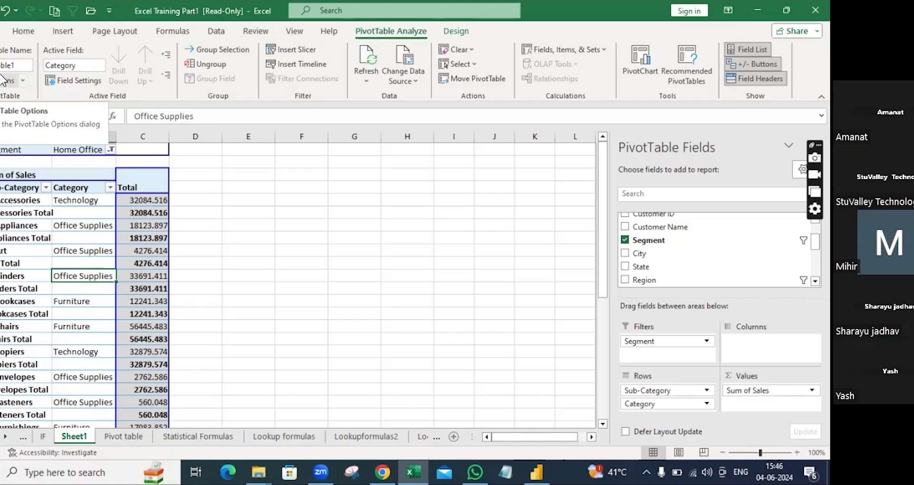
Step: Open the PivotTable Options dialog from the Options list and dismiss it
{"action": "left_click", "coordinate": [24, 65]}
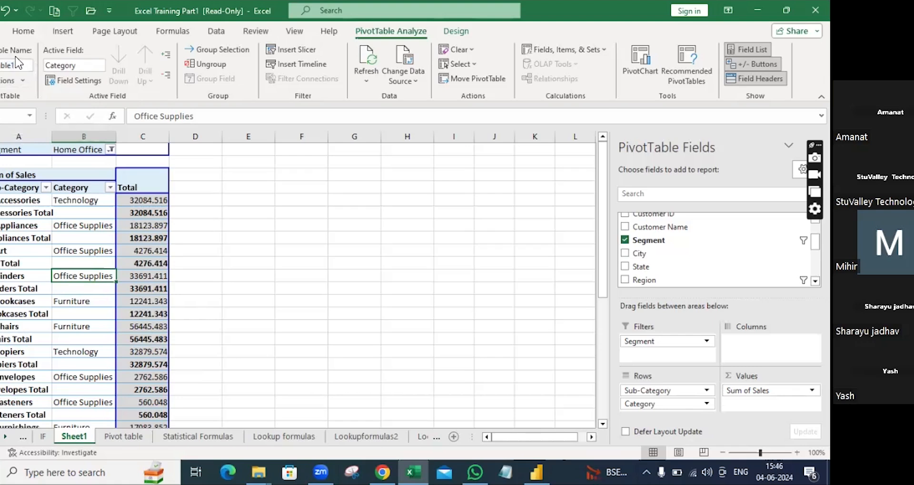
{"action": "left_click", "coordinate": [21, 81]}
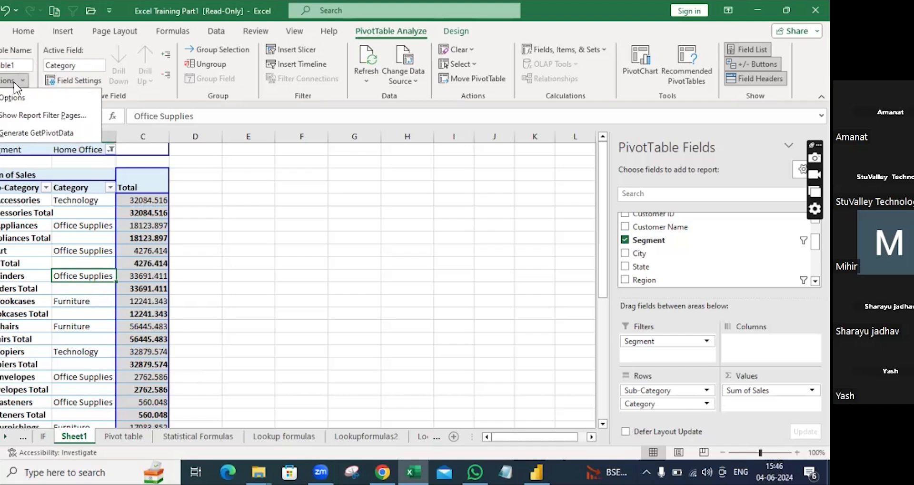
{"action": "left_click", "coordinate": [16, 64]}
{"action": "left_click", "coordinate": [21, 81]}
{"action": "left_click", "coordinate": [21, 100]}
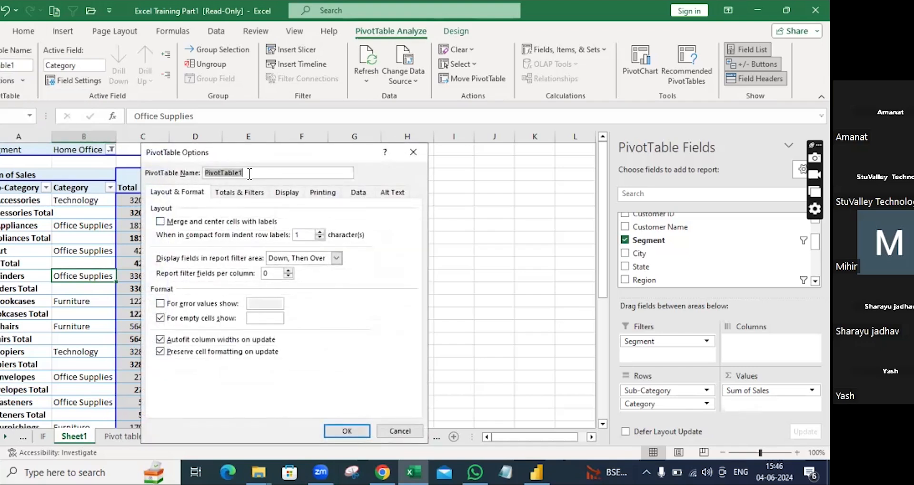
{"action": "key", "text": "Return"}
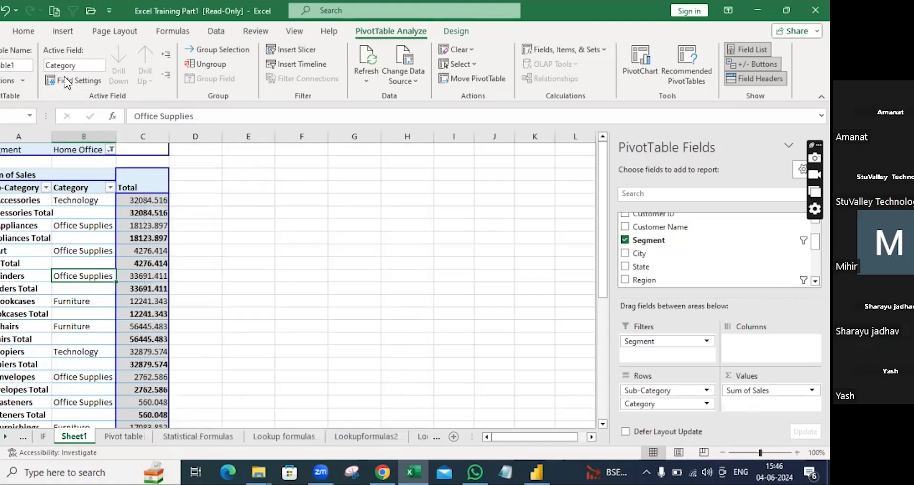
Step: Rename the pivot table from PivotTable1 to DATA
{"action": "left_click", "coordinate": [18, 67]}
{"action": "key", "text": "BackSpace"}
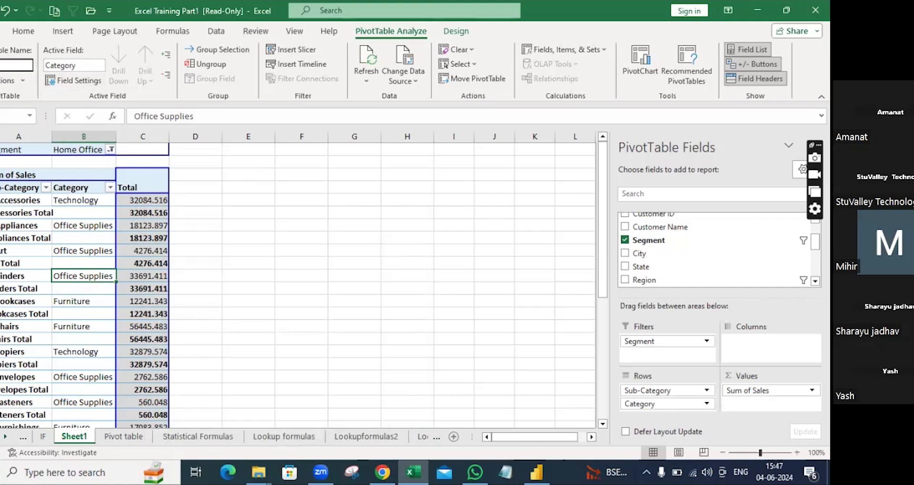
{"action": "type", "text": "DATA"}
Step: Open the pivot table settings again, close them unchanged, and revisit the Options list
{"action": "left_click", "coordinate": [21, 81]}
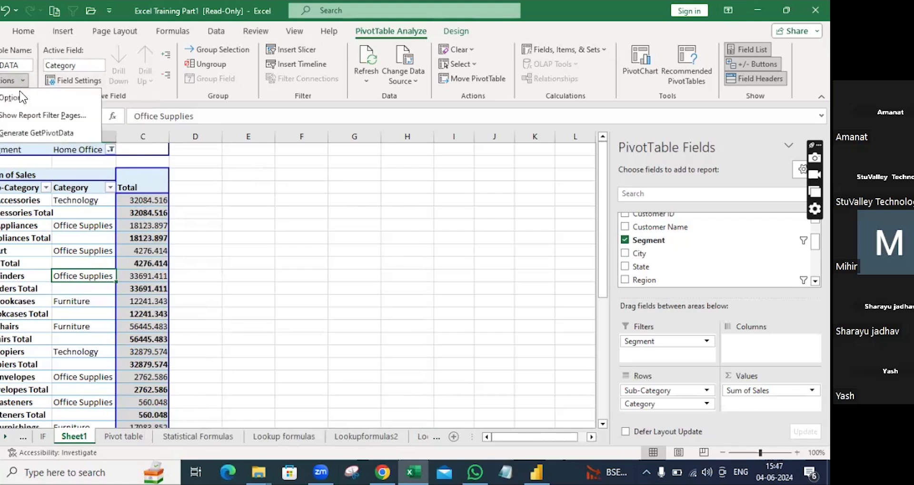
{"action": "left_click", "coordinate": [17, 99]}
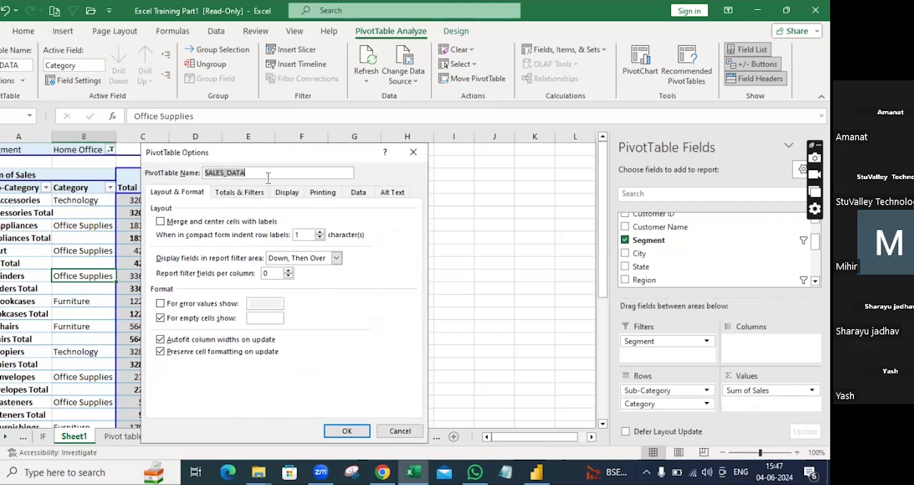
{"action": "left_click", "coordinate": [350, 431]}
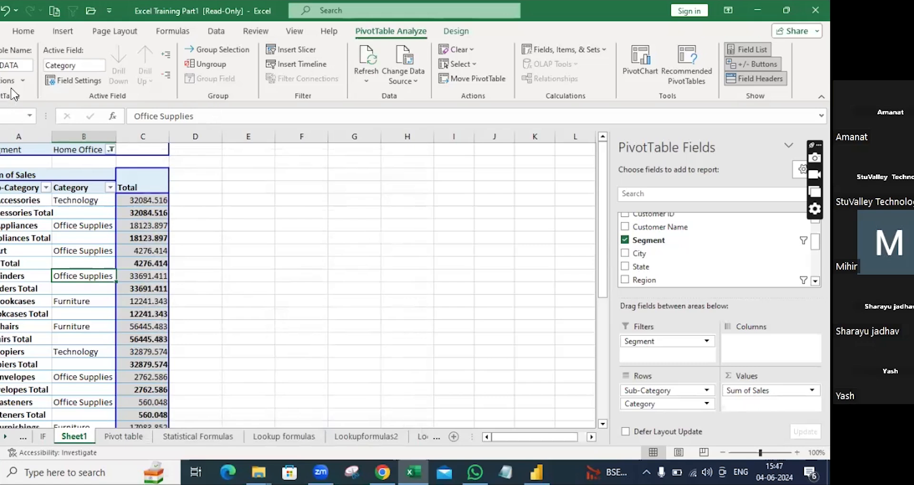
{"action": "left_click", "coordinate": [23, 81]}
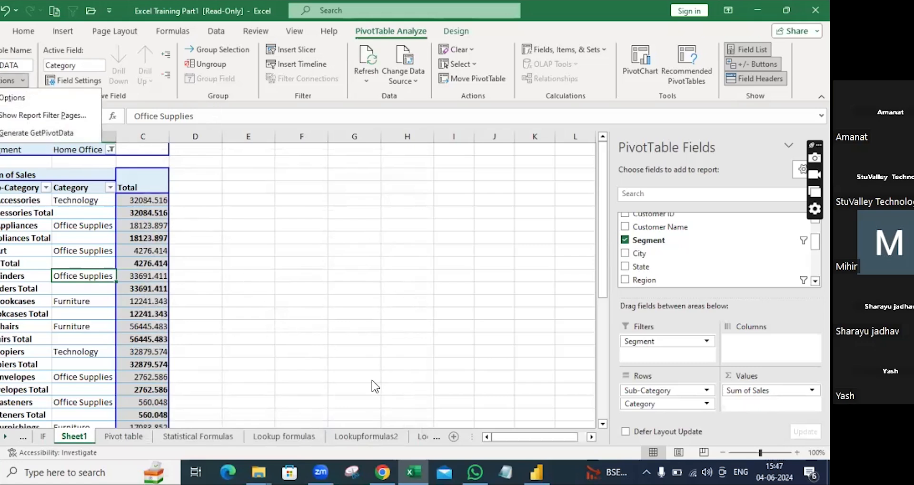
{"action": "left_click", "coordinate": [285, 298]}
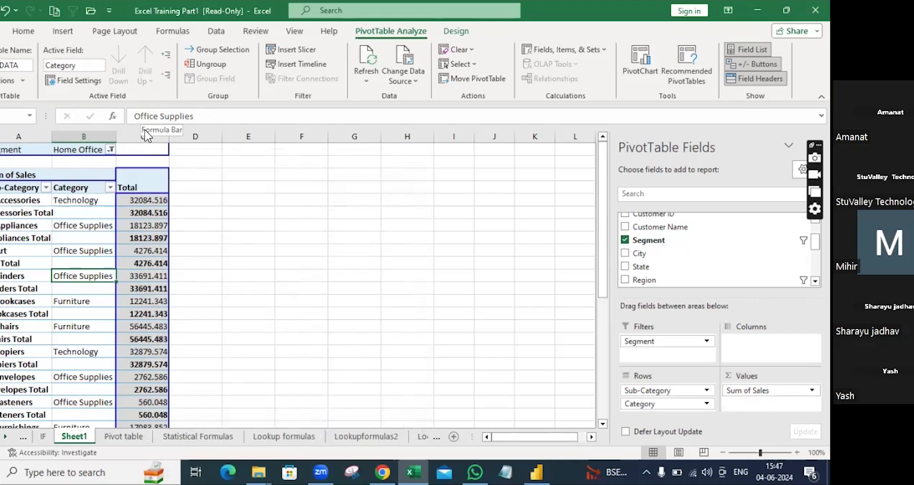
Step: Open the Segment filter in B1 showing All, Consumer, Corporate and Home Office
{"action": "left_click", "coordinate": [111, 149]}
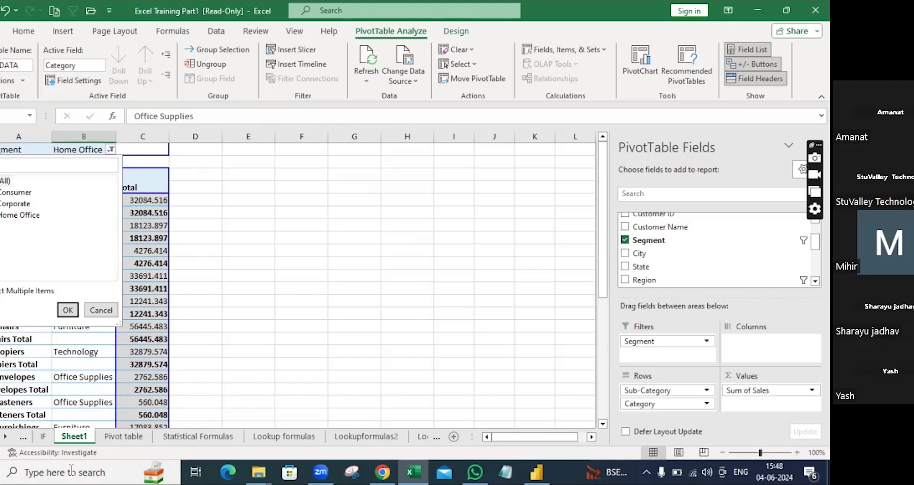
Step: Keep Sheet1's pivot on Home Office and choose Show Report Filter Pages from Options
{"action": "left_click", "coordinate": [68, 310]}
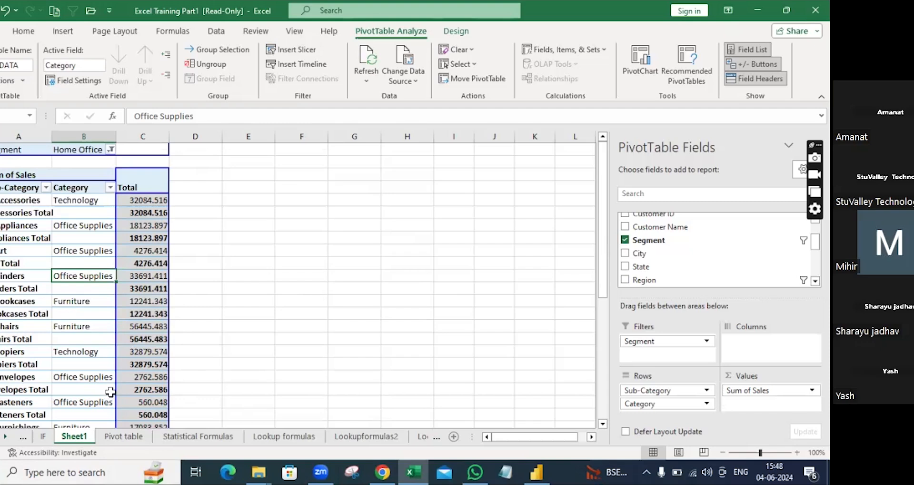
{"action": "left_click", "coordinate": [138, 438]}
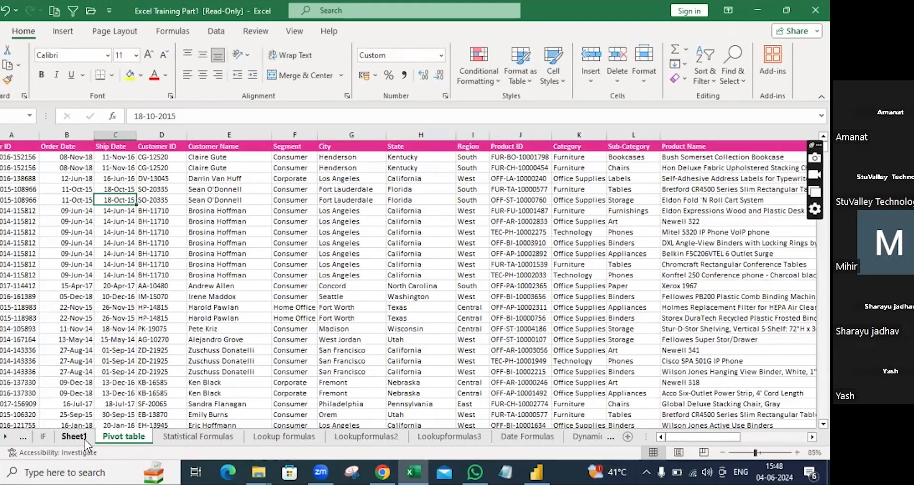
{"action": "key", "text": "ctrl+Page_Up"}
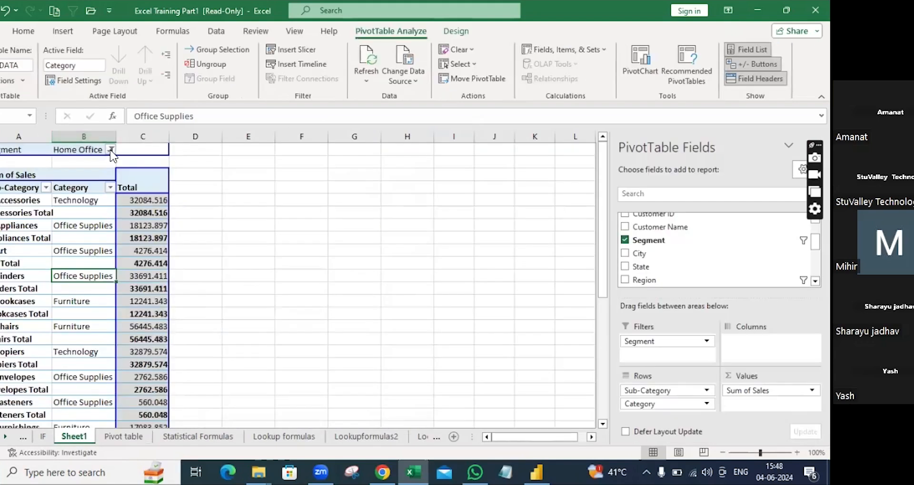
{"action": "left_click", "coordinate": [111, 149]}
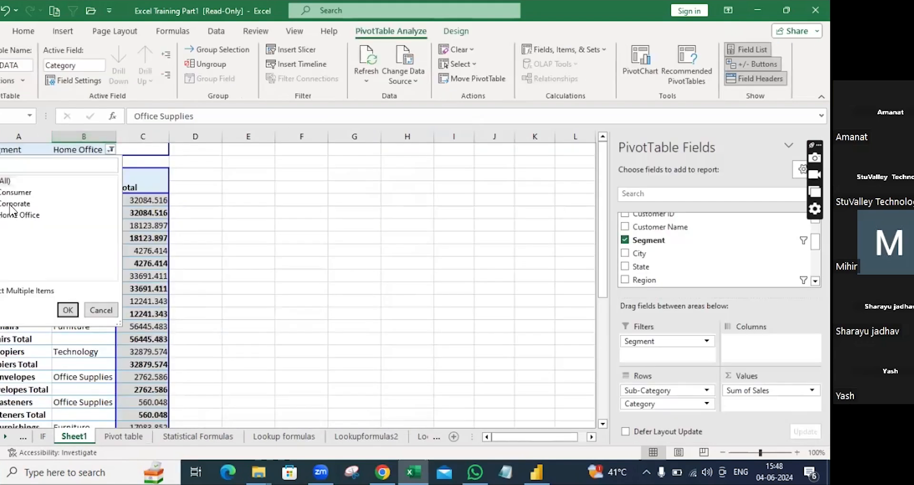
{"action": "left_click", "coordinate": [67, 309]}
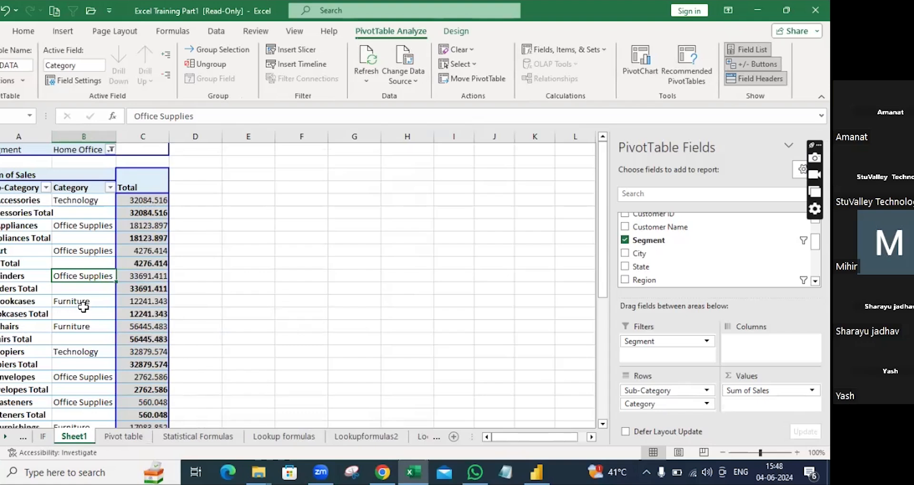
{"action": "left_click", "coordinate": [21, 81]}
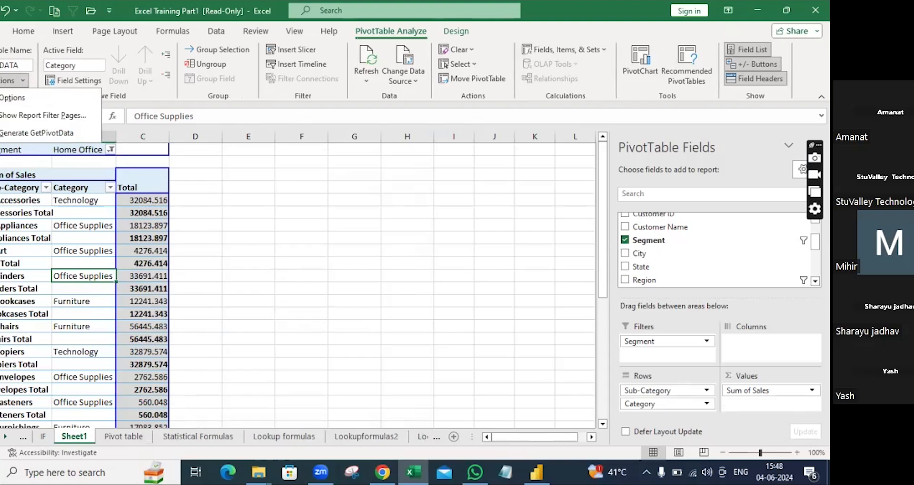
{"action": "left_click", "coordinate": [72, 117]}
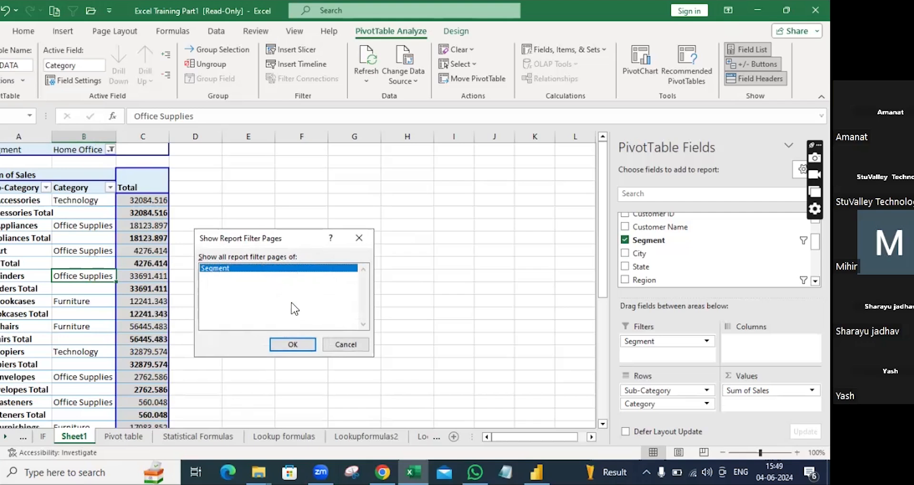
Step: Generate the Segment report filter page, creating a Home Office sheet, then return to Sheet1
{"action": "left_click", "coordinate": [292, 345]}
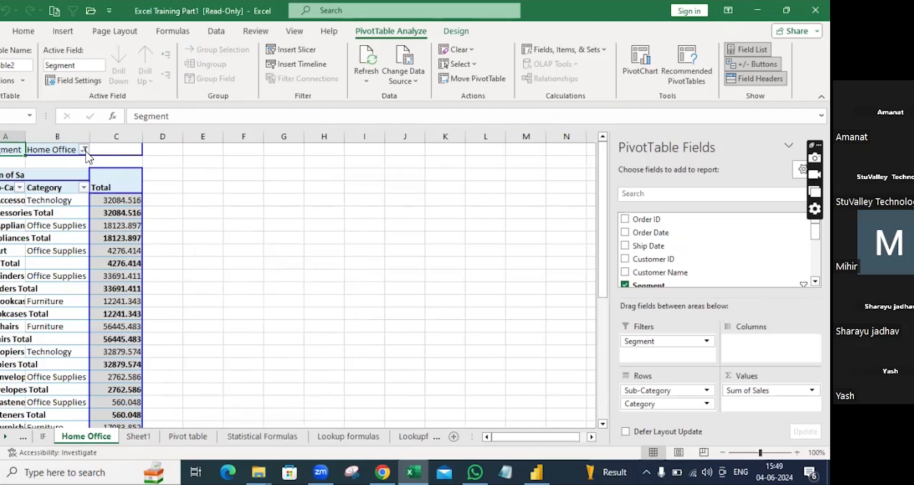
{"action": "left_click", "coordinate": [137, 438]}
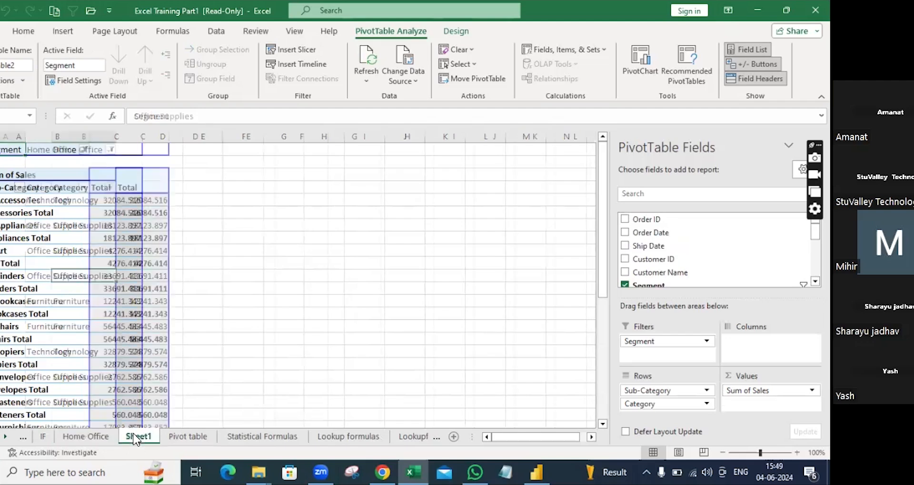
Step: Set Sheet1's Segment pivot filter to (All)
{"action": "left_click", "coordinate": [111, 149]}
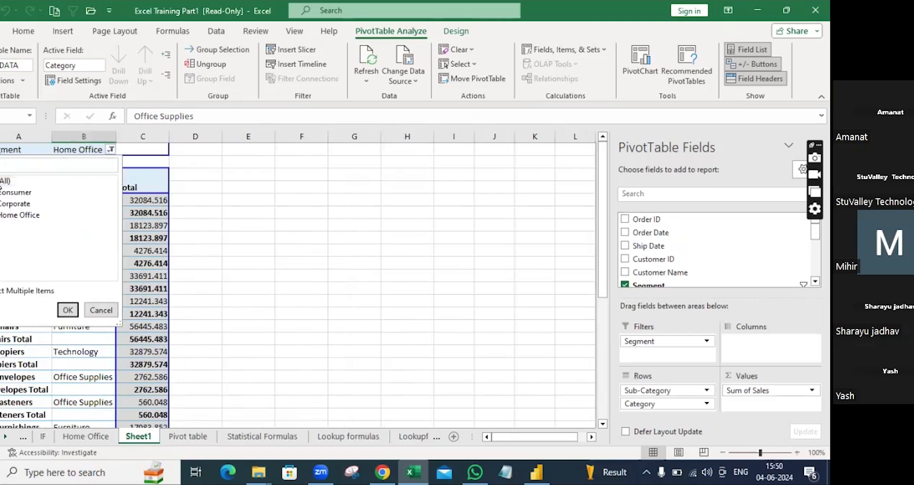
{"action": "left_click", "coordinate": [4, 181]}
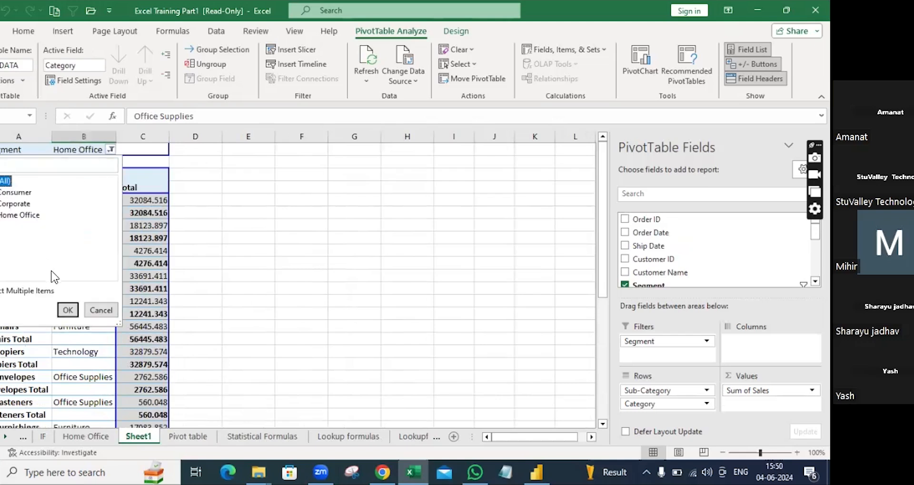
{"action": "left_click", "coordinate": [67, 310]}
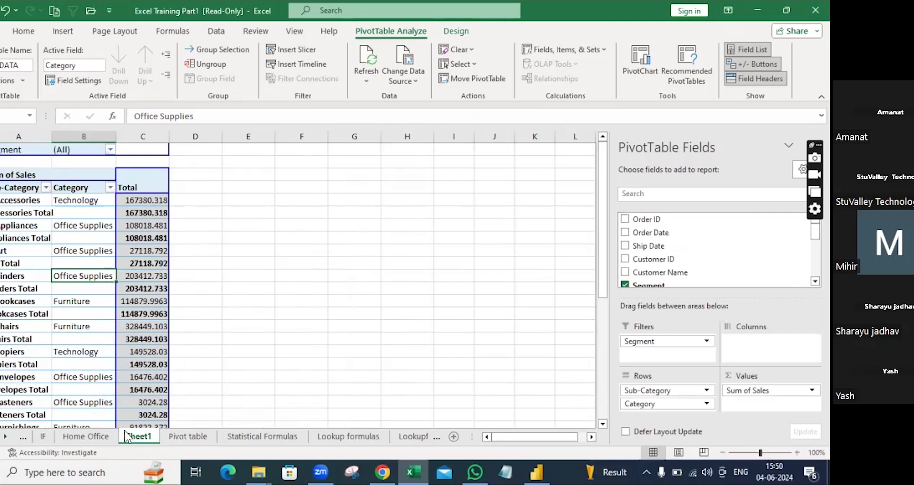
Step: Show report filter pages by Segment, creating Consumer, Corporate and Home Office sheets
{"action": "left_click", "coordinate": [22, 82]}
{"action": "left_click", "coordinate": [41, 113]}
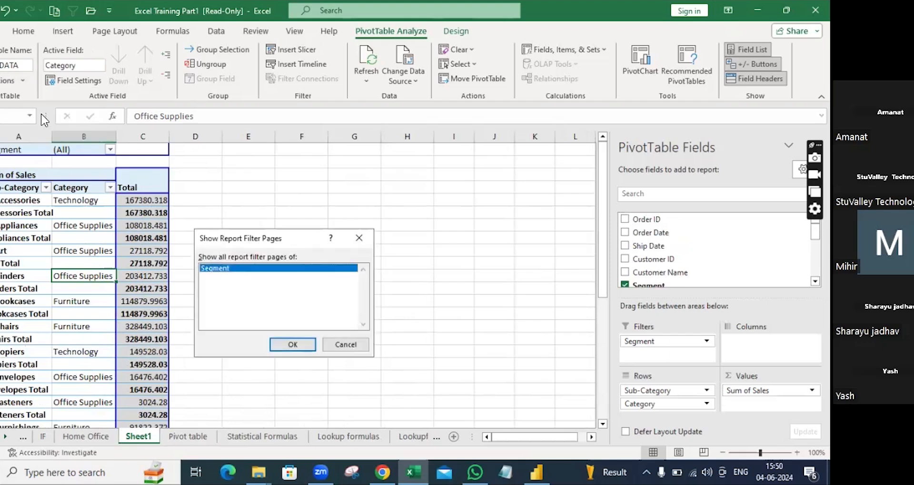
{"action": "left_click", "coordinate": [293, 344]}
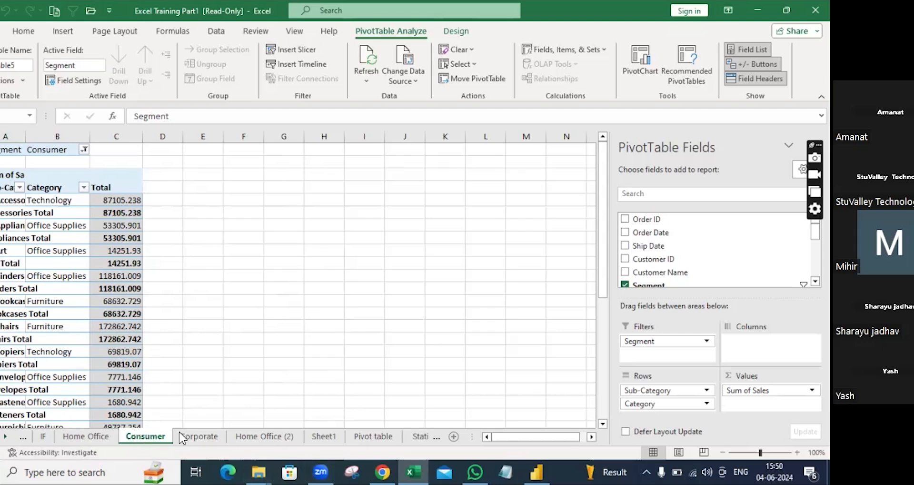
{"action": "left_click", "coordinate": [258, 437]}
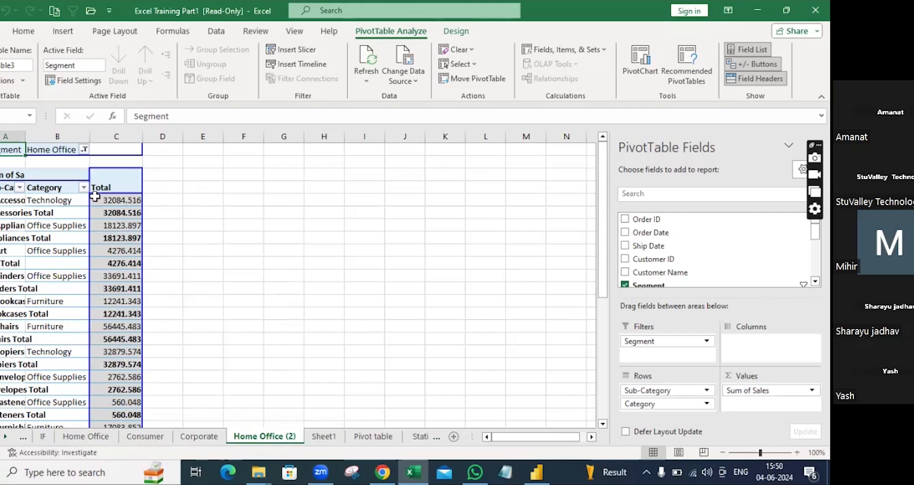
{"action": "mouse_move", "coordinate": [95, 199]}
{"action": "left_click", "coordinate": [210, 438]}
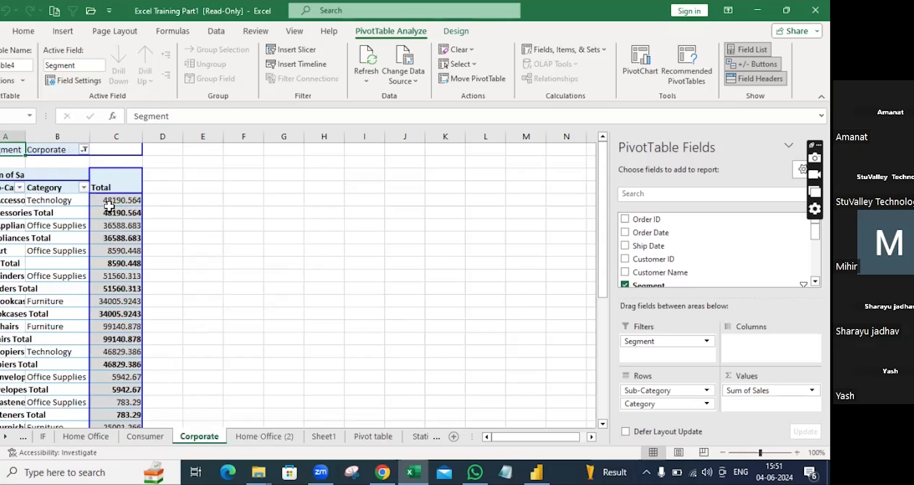
{"action": "left_click", "coordinate": [151, 442]}
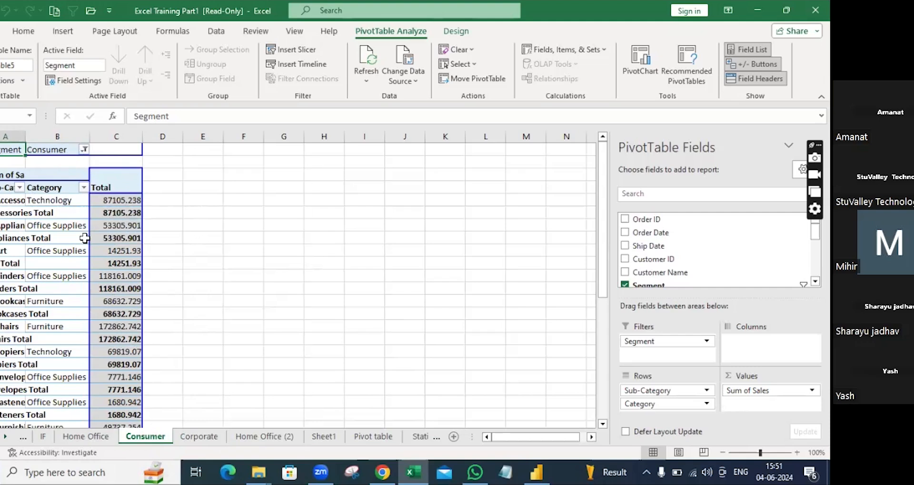
{"action": "mouse_move", "coordinate": [133, 222]}
{"action": "left_click_drag", "start_coordinate": [116, 264], "coordinate": [204, 365]}
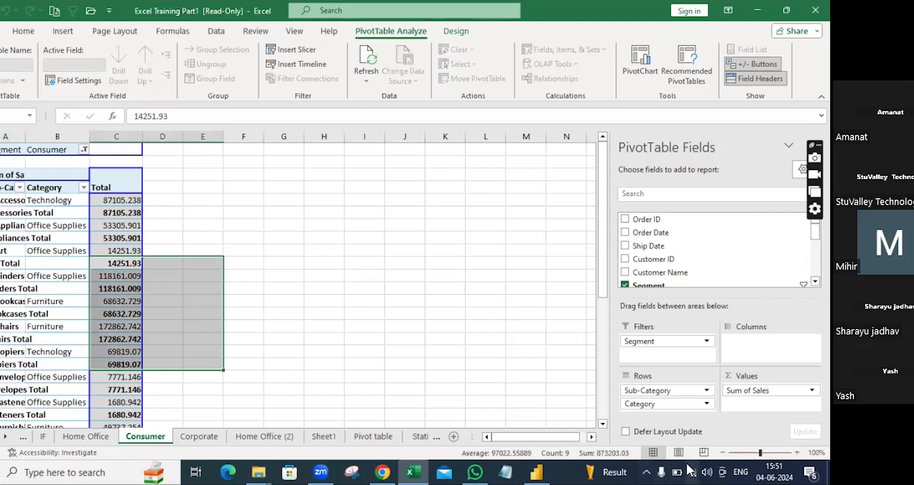
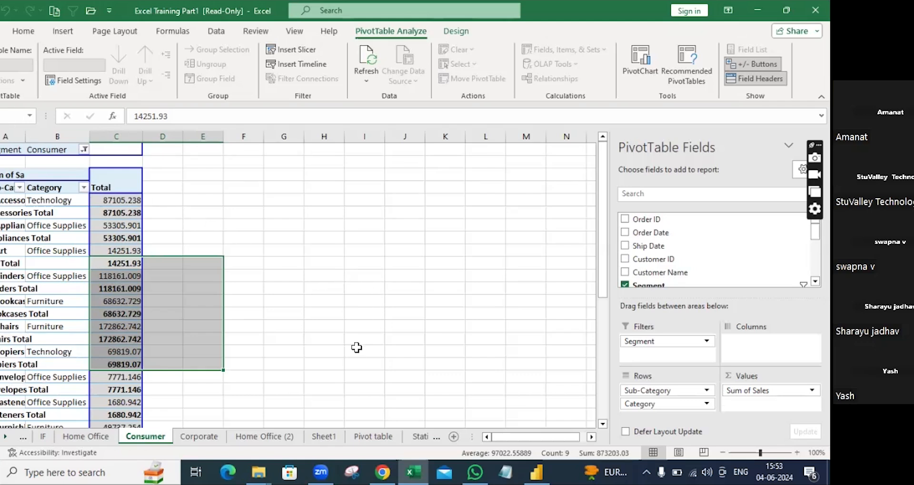
Step: Change the Consumer pivot's Segment filter to (All) via Select Multiple Items
{"action": "scroll", "coordinate": [261, 427], "scroll_direction": "down", "scroll_amount": 4}
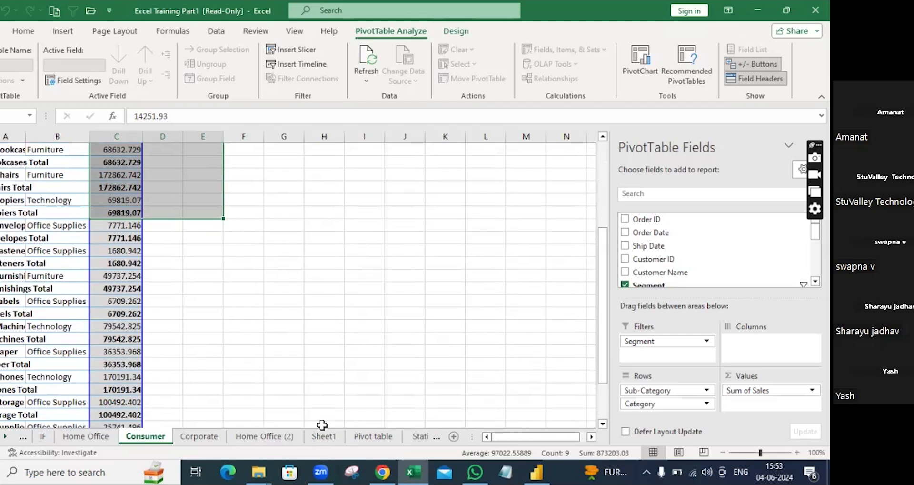
{"action": "scroll", "coordinate": [245, 166], "scroll_direction": "up", "scroll_amount": 4}
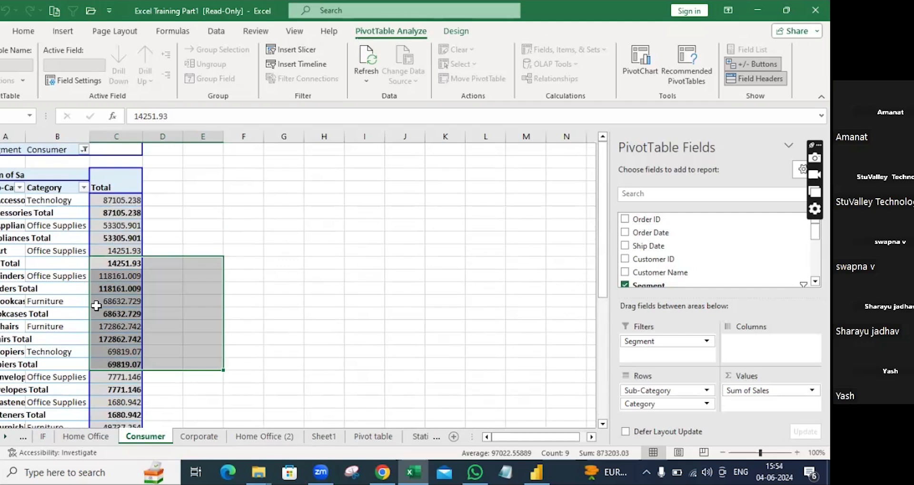
{"action": "left_click", "coordinate": [84, 149]}
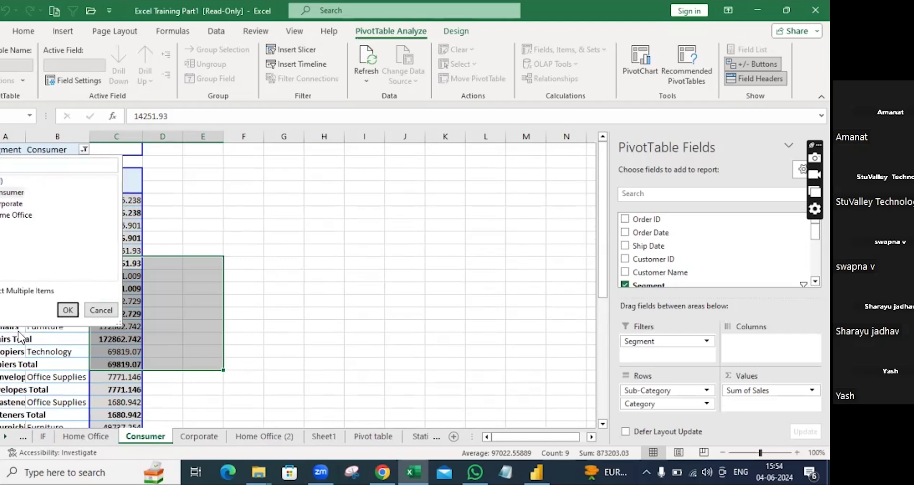
{"action": "left_click", "coordinate": [1, 291]}
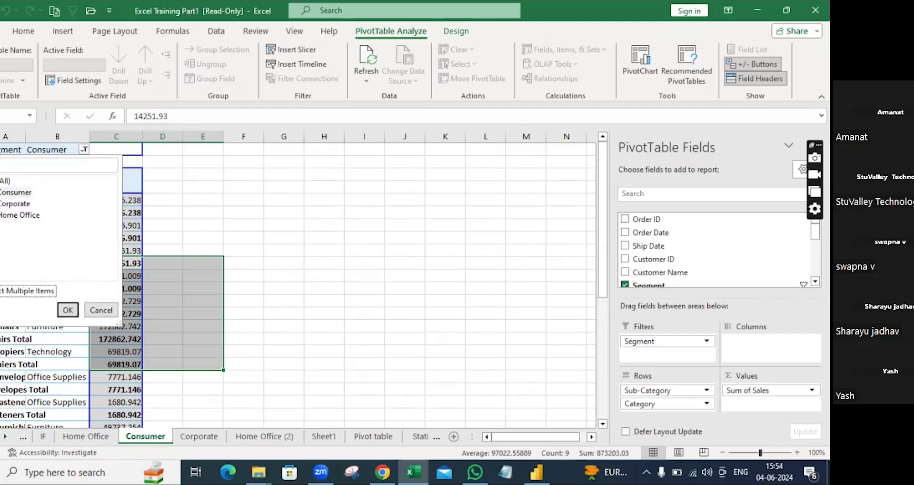
{"action": "left_click", "coordinate": [1, 181]}
{"action": "left_click", "coordinate": [68, 310]}
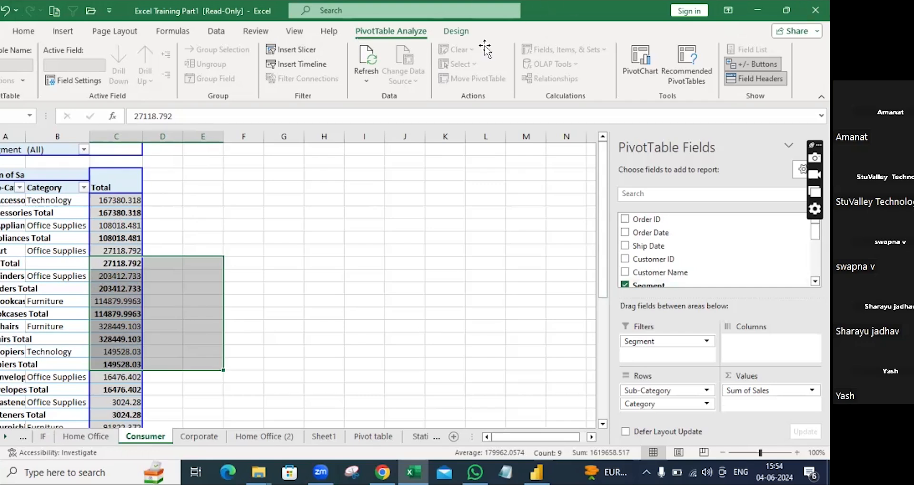
{"action": "scroll", "coordinate": [672, 248], "scroll_direction": "down", "scroll_amount": 4}
Step: Add Sales to Values again and summarize it as Max, then add Sales once more
{"action": "scroll", "coordinate": [671, 248], "scroll_direction": "up", "scroll_amount": 4}
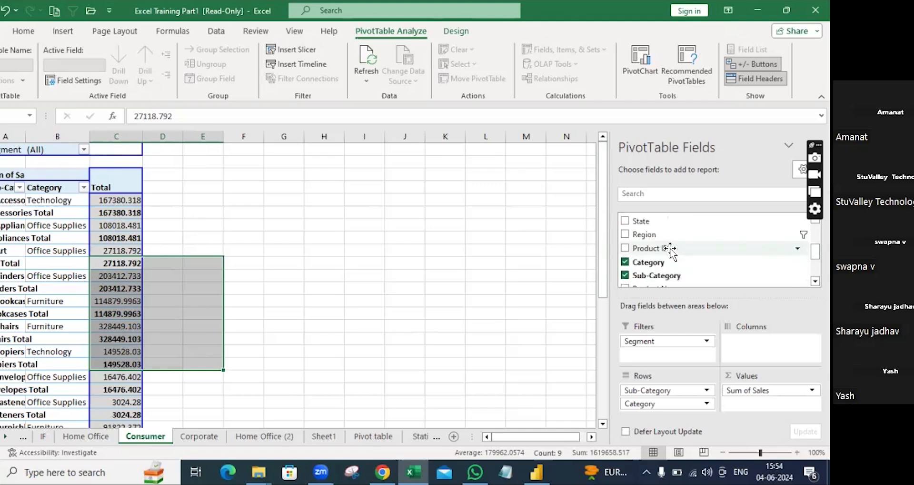
{"action": "scroll", "coordinate": [665, 244], "scroll_direction": "down", "scroll_amount": 5}
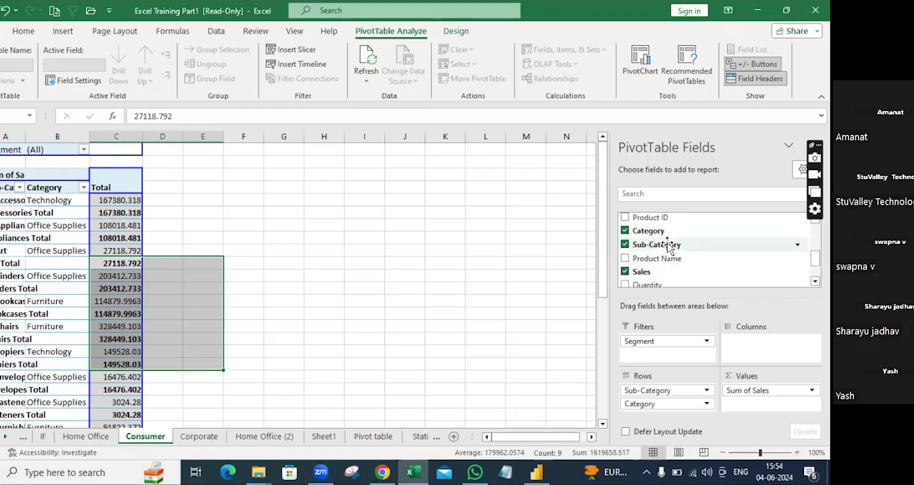
{"action": "left_click_drag", "start_coordinate": [653, 243], "coordinate": [771, 403]}
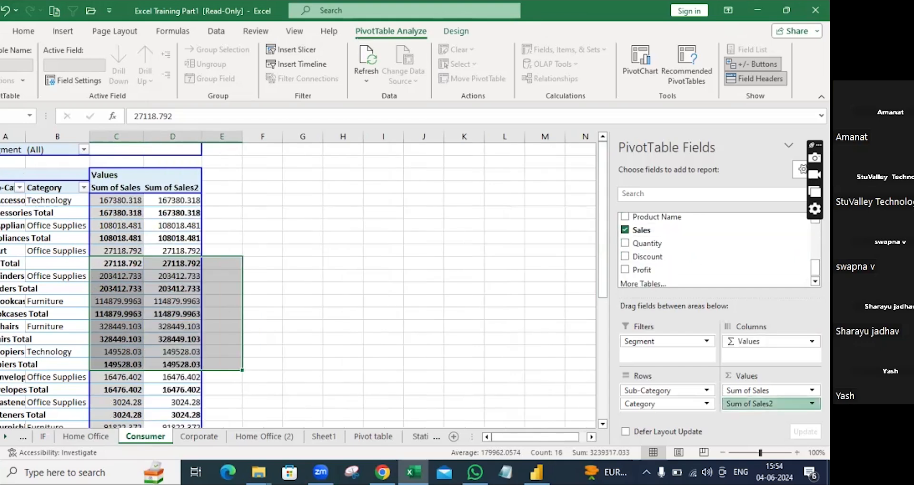
{"action": "left_click", "coordinate": [772, 403]}
{"action": "left_click", "coordinate": [770, 389]}
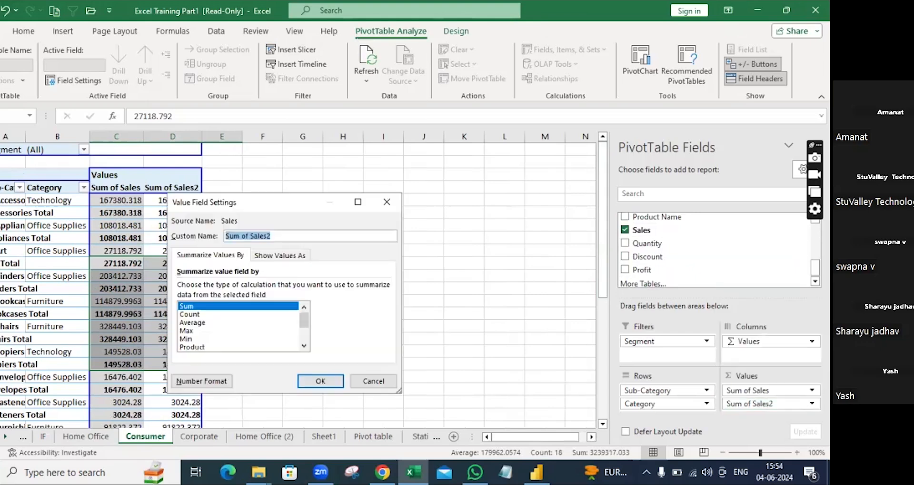
{"action": "left_click", "coordinate": [190, 332]}
{"action": "left_click", "coordinate": [324, 377]}
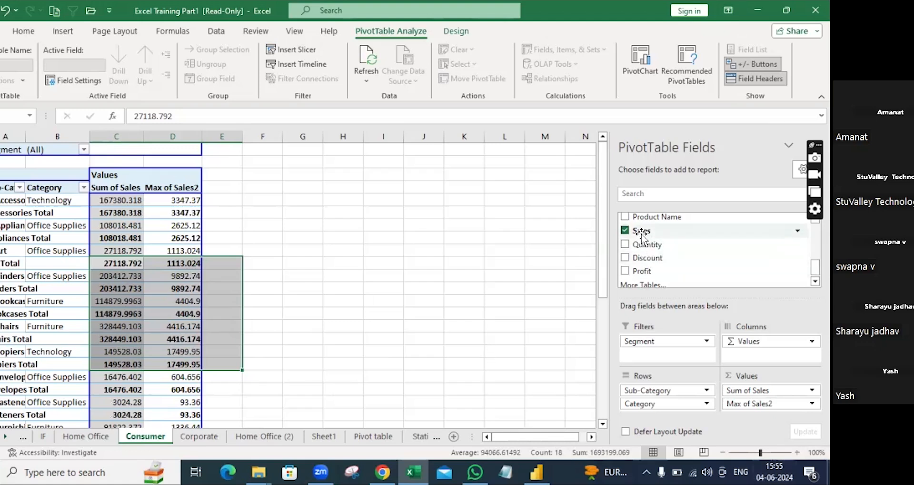
{"action": "left_click_drag", "start_coordinate": [641, 233], "coordinate": [764, 410]}
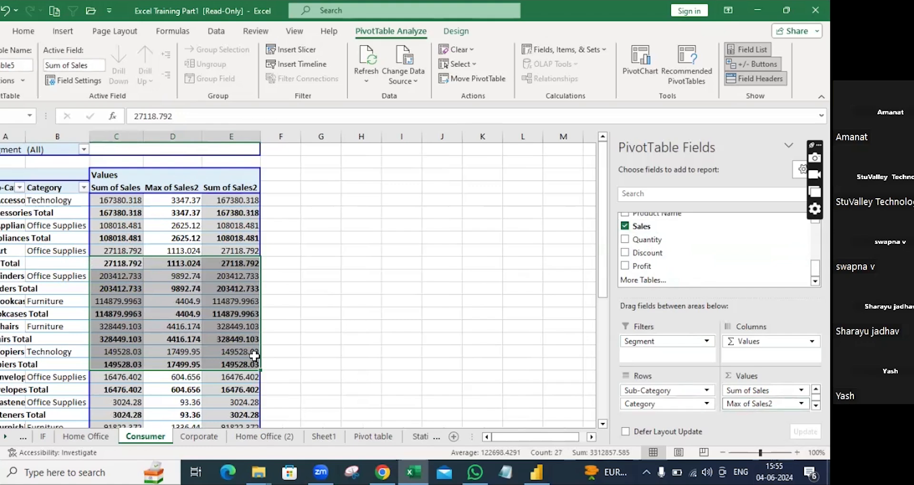
Step: Change the new Sum of Sales2 column to summarize by Min
{"action": "scroll", "coordinate": [766, 396], "scroll_direction": "down", "scroll_amount": 1}
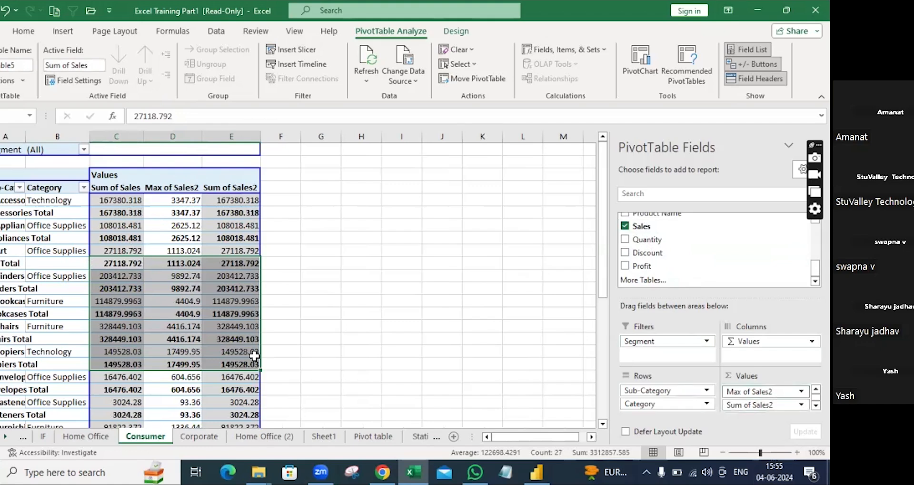
{"action": "left_click", "coordinate": [801, 405]}
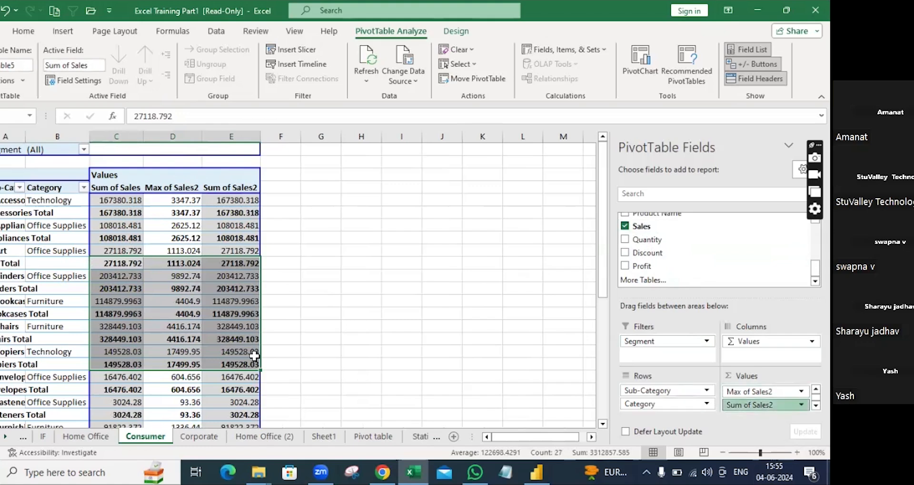
{"action": "left_click", "coordinate": [771, 390]}
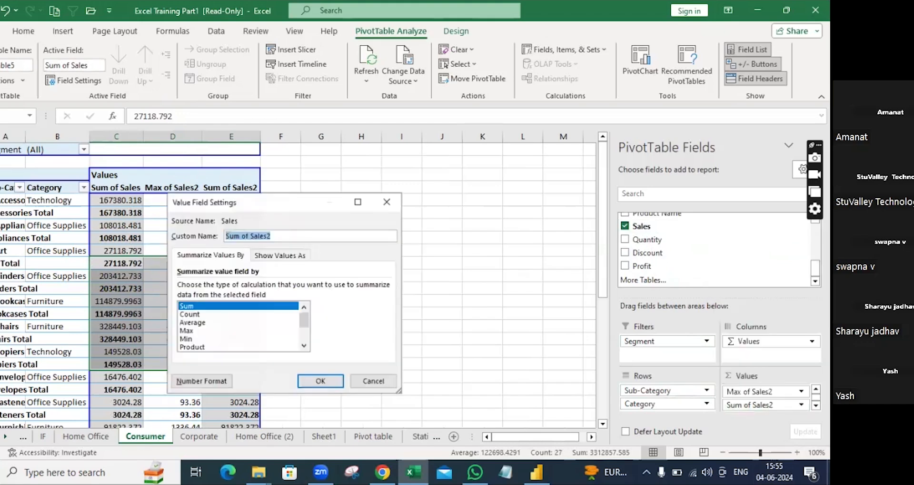
{"action": "left_click", "coordinate": [192, 339]}
{"action": "left_click", "coordinate": [319, 381]}
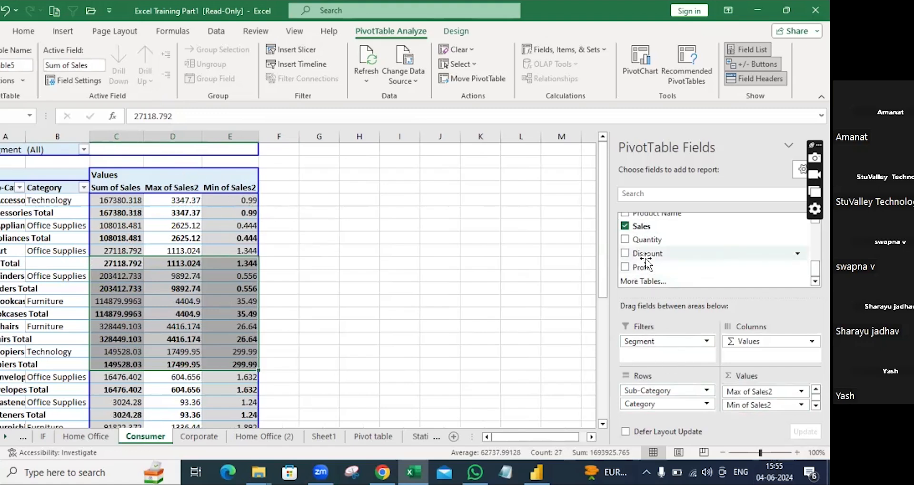
Step: Add another Sales value column and summarize it by Average
{"action": "left_click_drag", "start_coordinate": [636, 232], "coordinate": [767, 398]}
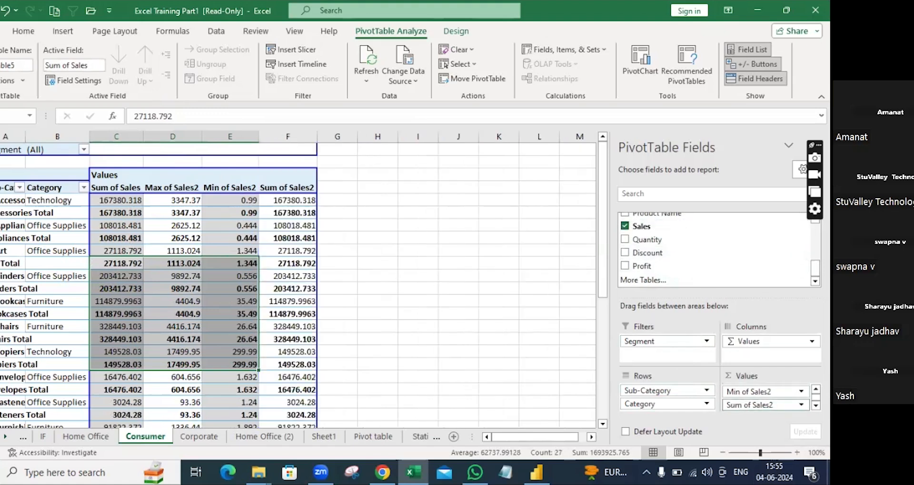
{"action": "left_click", "coordinate": [762, 404]}
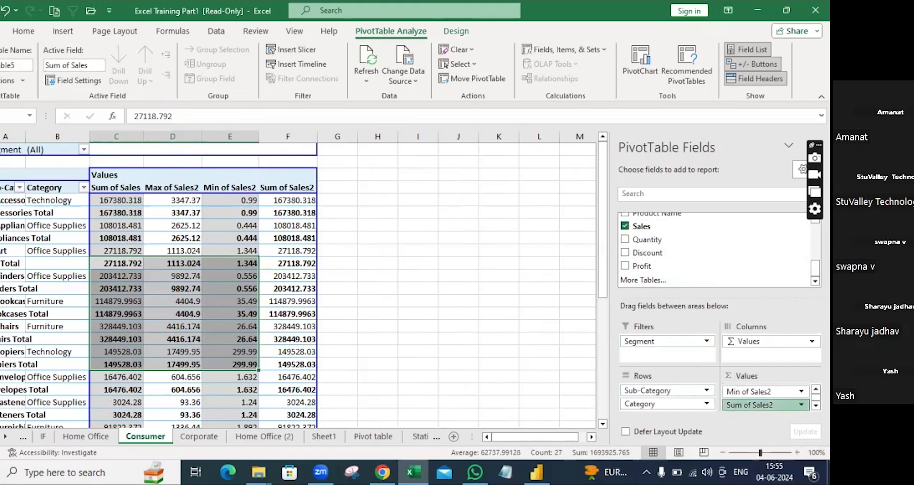
{"action": "left_click", "coordinate": [771, 390]}
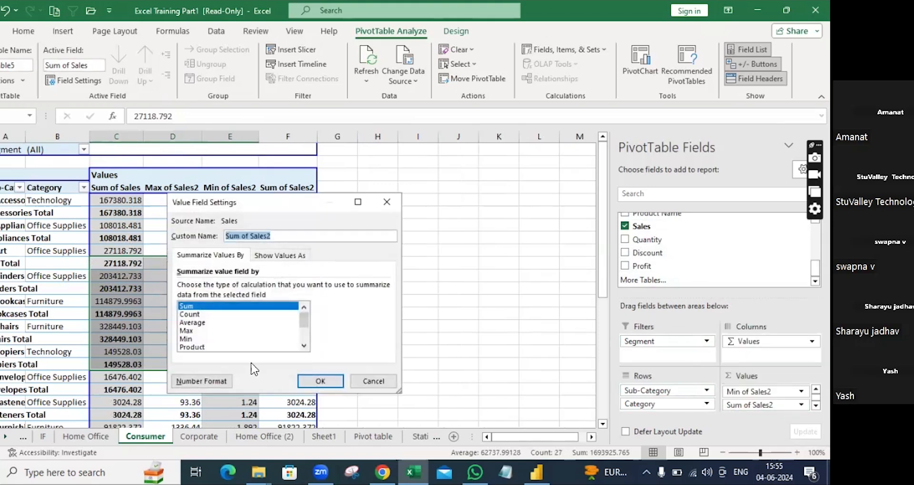
{"action": "left_click", "coordinate": [191, 322]}
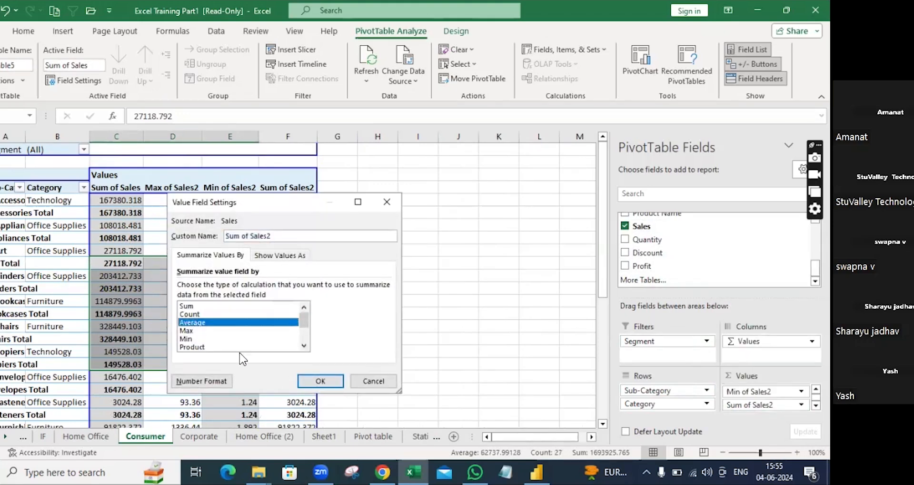
{"action": "left_click", "coordinate": [321, 381]}
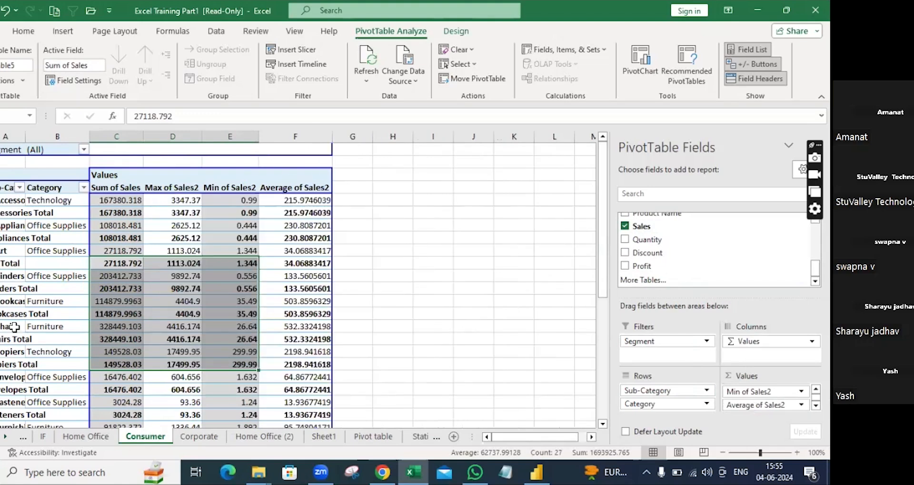
{"action": "mouse_move", "coordinate": [115, 271]}
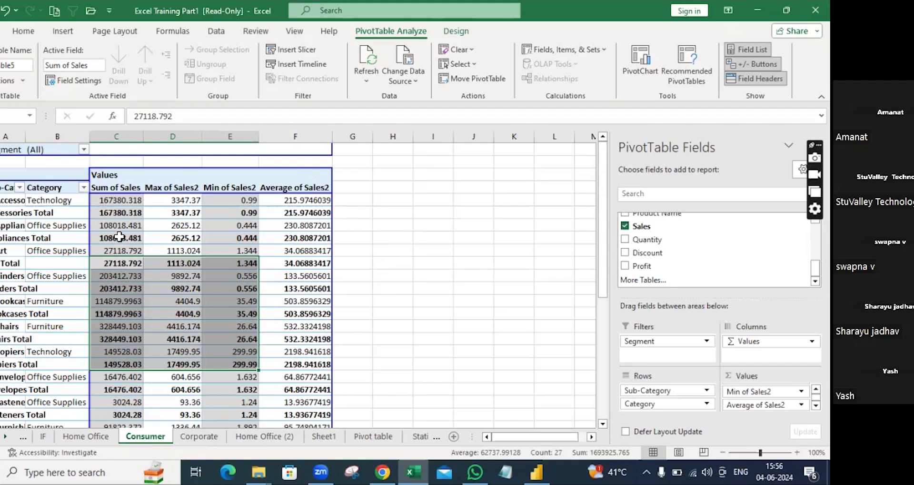
{"action": "mouse_move", "coordinate": [119, 237]}
{"action": "left_click_drag", "start_coordinate": [7, 137], "coordinate": [279, 155]}
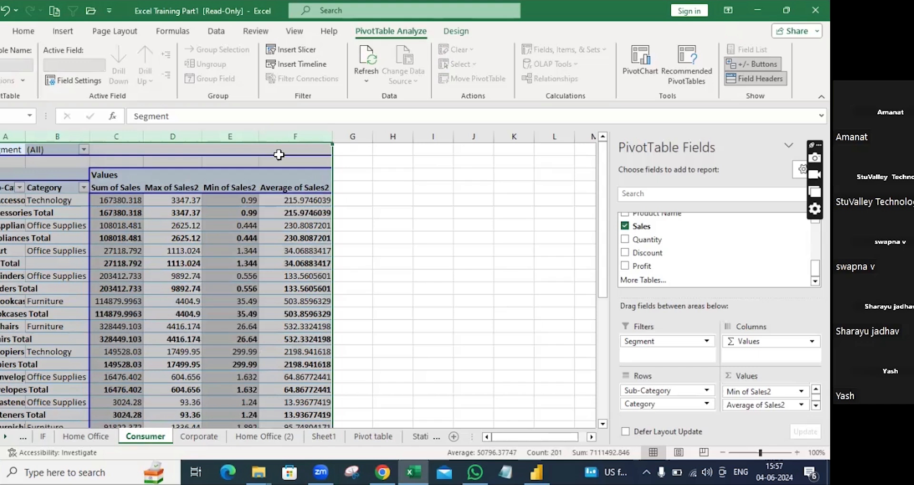
Step: Copy the selected Consumer pivot table, columns A to E, with Ctrl+C
{"action": "scroll", "coordinate": [690, 233], "scroll_direction": "up", "scroll_amount": 1}
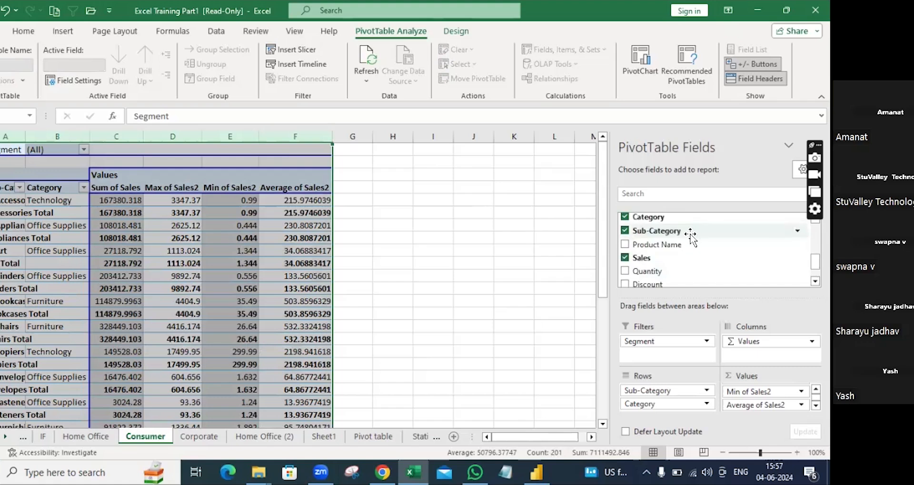
{"action": "scroll", "coordinate": [684, 243], "scroll_direction": "down", "scroll_amount": 1}
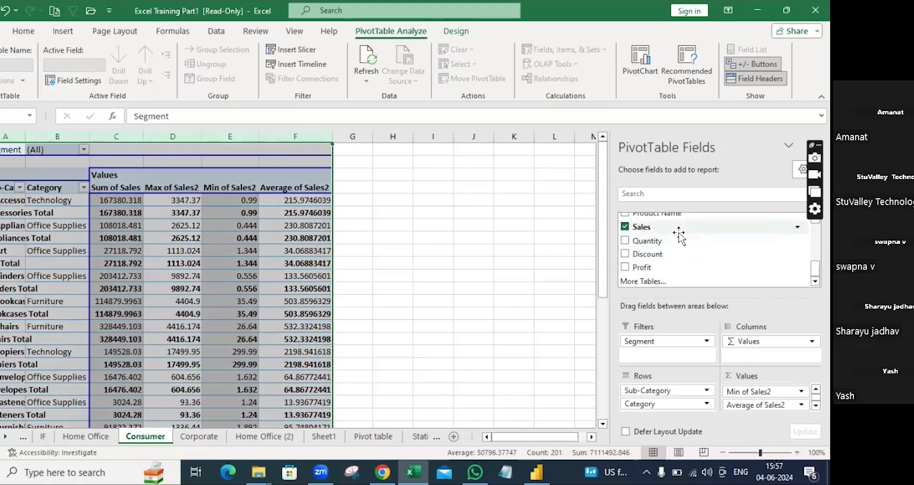
{"action": "key", "text": "ctrl+c"}
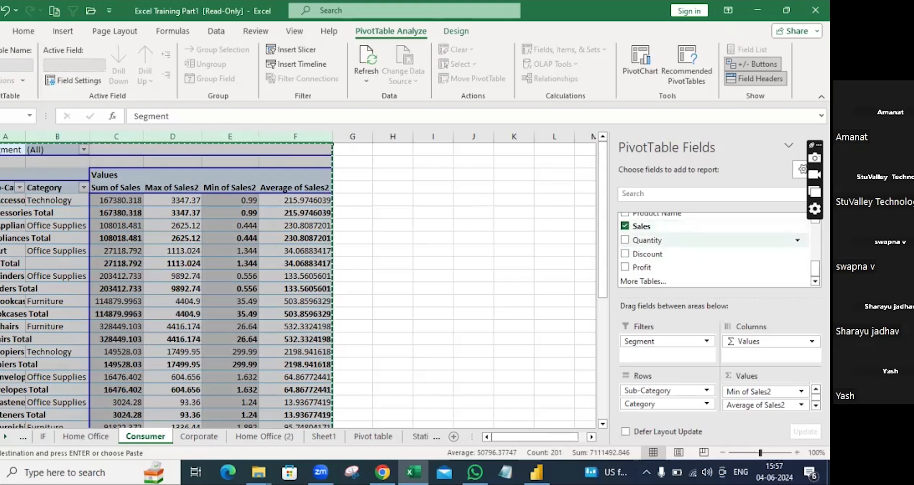
Step: Paste the pivot copy at cell I1 and select a value cell inside it
{"action": "left_click", "coordinate": [438, 151]}
{"action": "key", "text": "ctrl+v"}
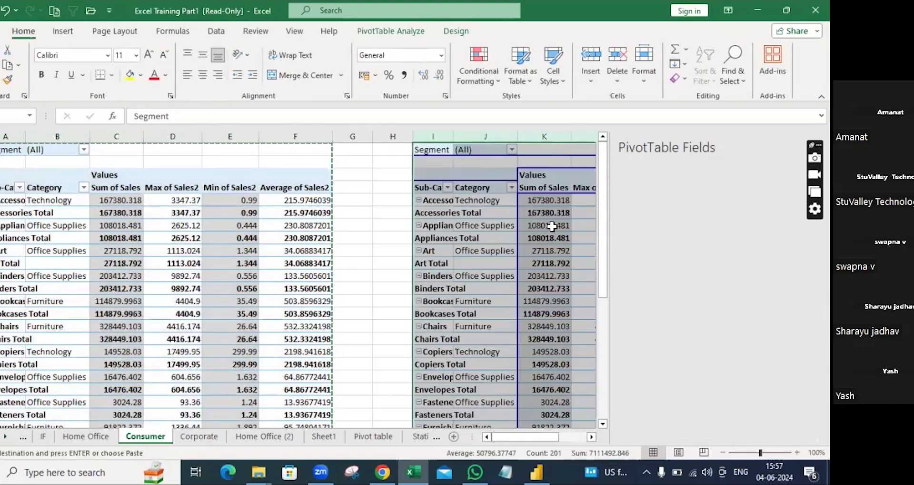
{"action": "left_click", "coordinate": [392, 216]}
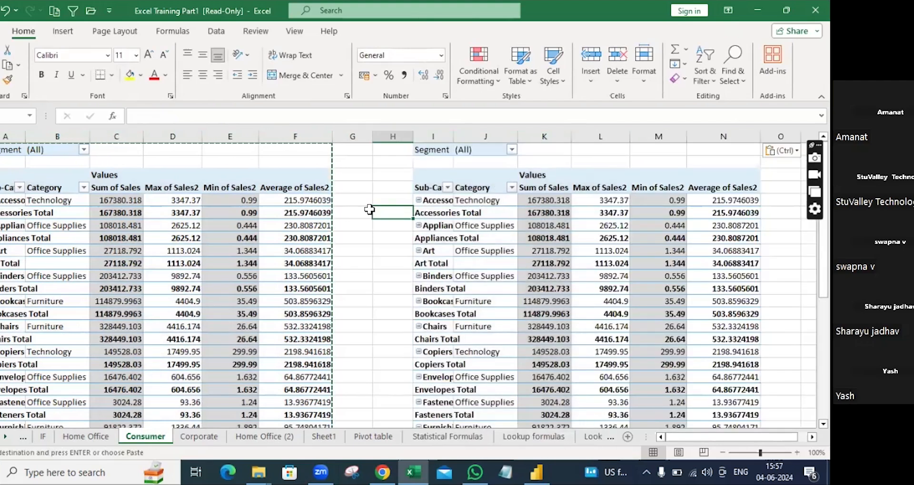
{"action": "key", "text": "Right"}
{"action": "key", "text": "Right"}
{"action": "key", "text": "Right"}
{"action": "key", "text": "Right"}
{"action": "key", "text": "Right"}
{"action": "key", "text": "Right"}
{"action": "key", "text": "Right"}
{"action": "key", "text": "Right"}
{"action": "key", "text": "Right"}
{"action": "key", "text": "Right"}
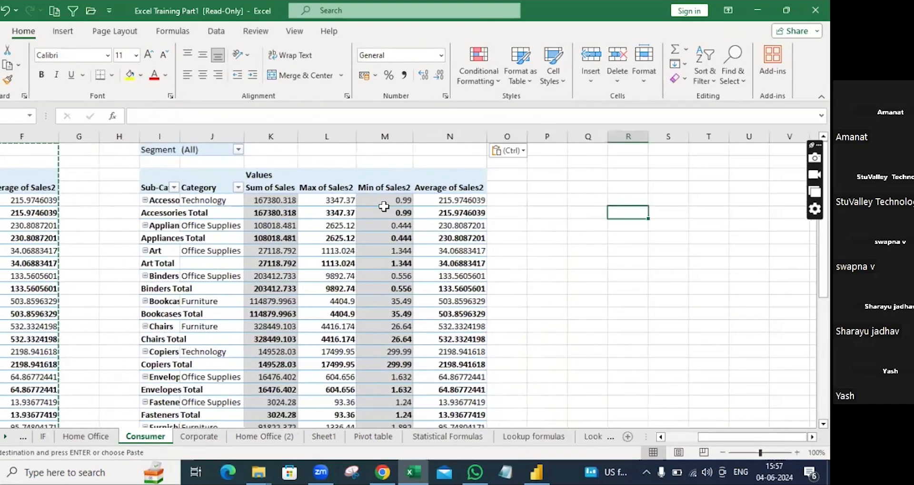
{"action": "key", "text": "Right"}
{"action": "key", "text": "Right"}
{"action": "key", "text": "Right"}
{"action": "left_click", "coordinate": [374, 213]}
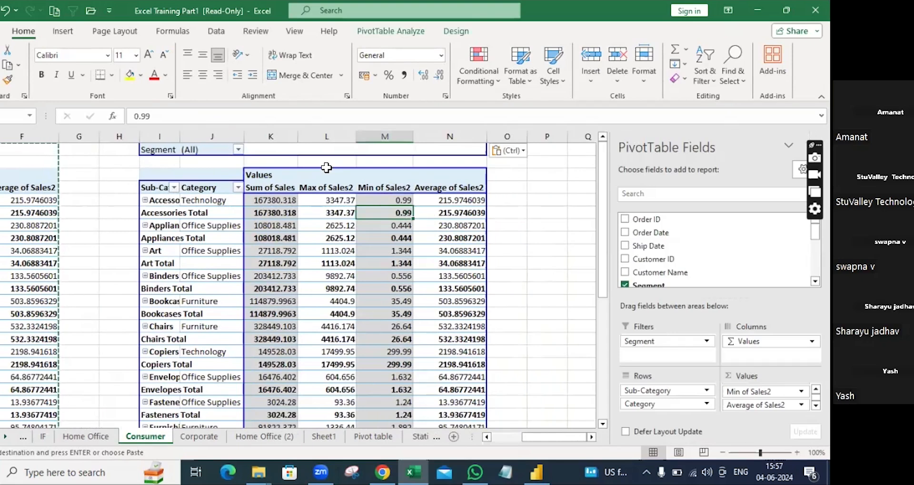
Step: Remove Category, Average, Min and Max of Sales2 from the copy, leaving Sum of Sales by Sub-Category
{"action": "left_click_drag", "start_coordinate": [665, 405], "coordinate": [701, 286]}
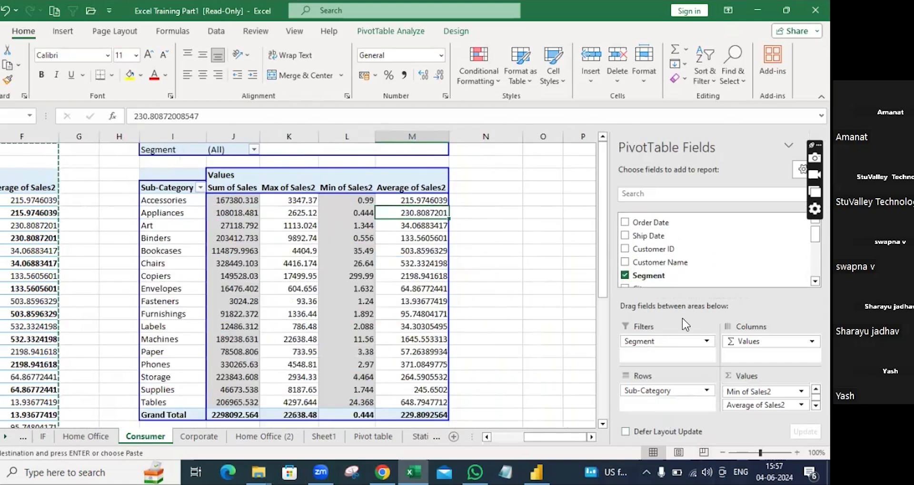
{"action": "left_click_drag", "start_coordinate": [761, 405], "coordinate": [719, 281]}
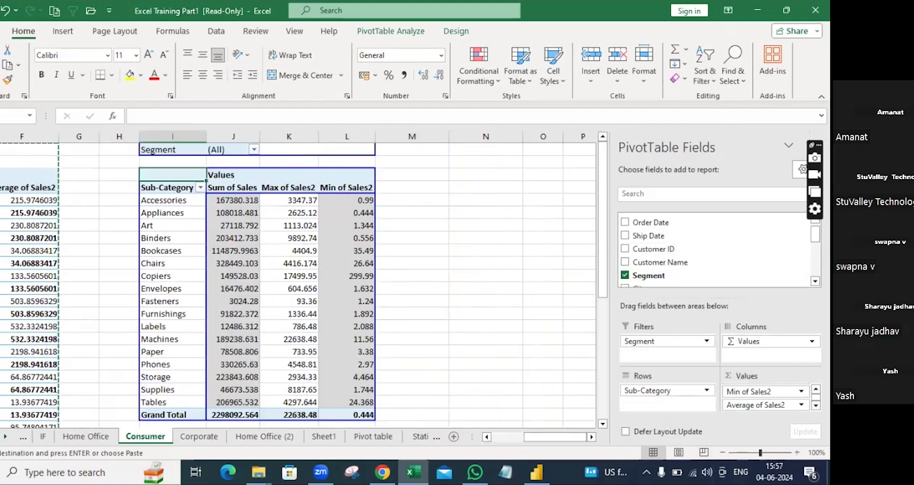
{"action": "scroll", "coordinate": [719, 253], "scroll_direction": "down", "scroll_amount": 1}
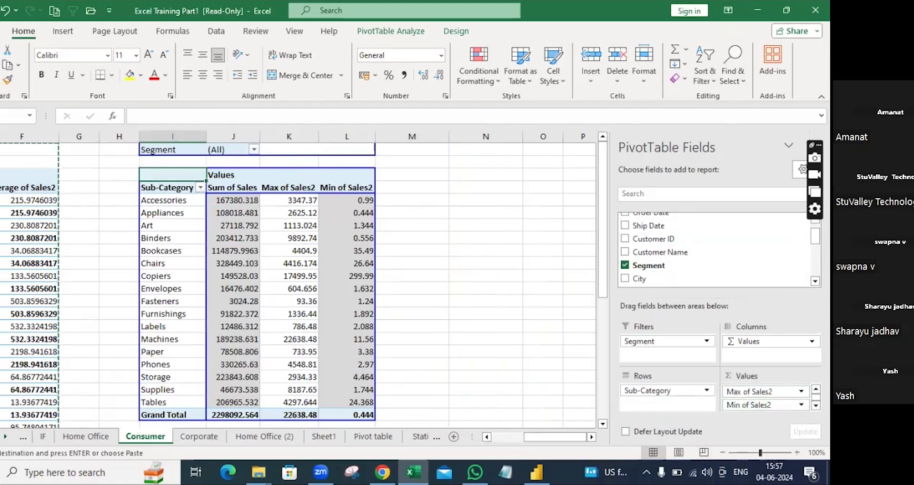
{"action": "left_click_drag", "start_coordinate": [757, 405], "coordinate": [717, 262]}
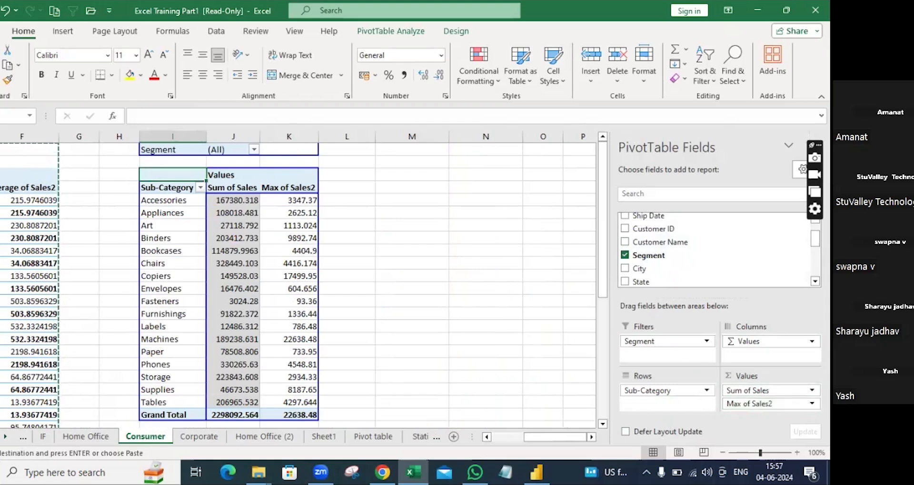
{"action": "left_click_drag", "start_coordinate": [772, 403], "coordinate": [738, 243]}
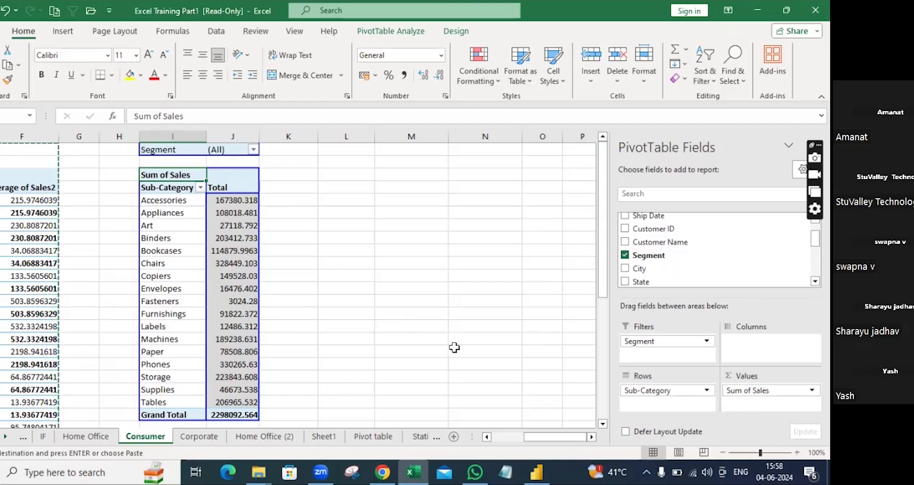
{"action": "left_click", "coordinate": [324, 346]}
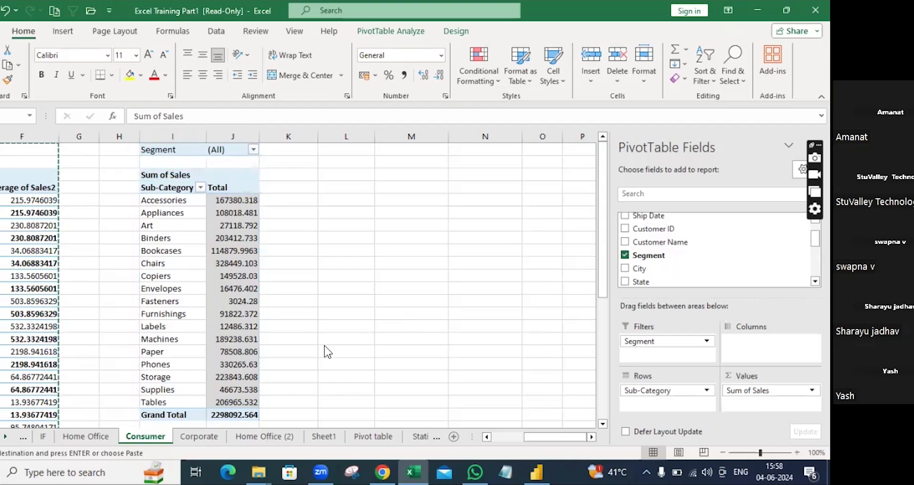